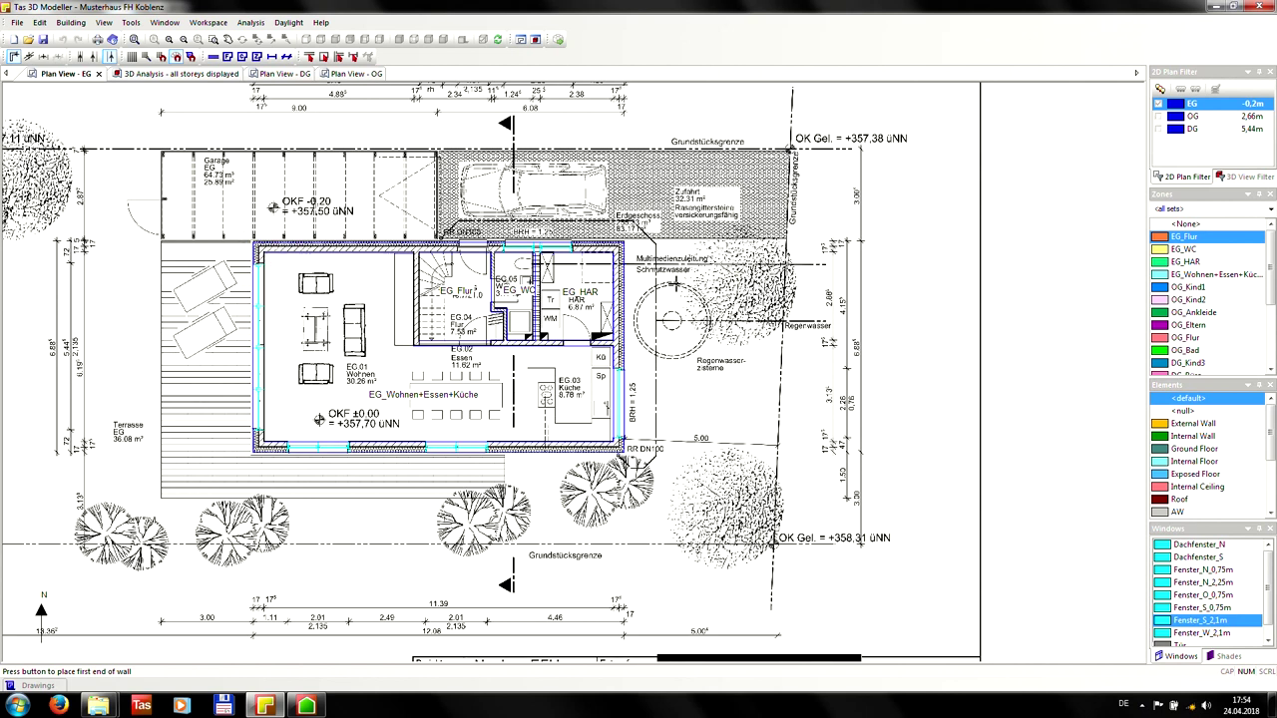
# Open the 3D analysis view of all storeys and examine the house's roof windows and facades from a raised angle.
pyautogui.click(197, 76)
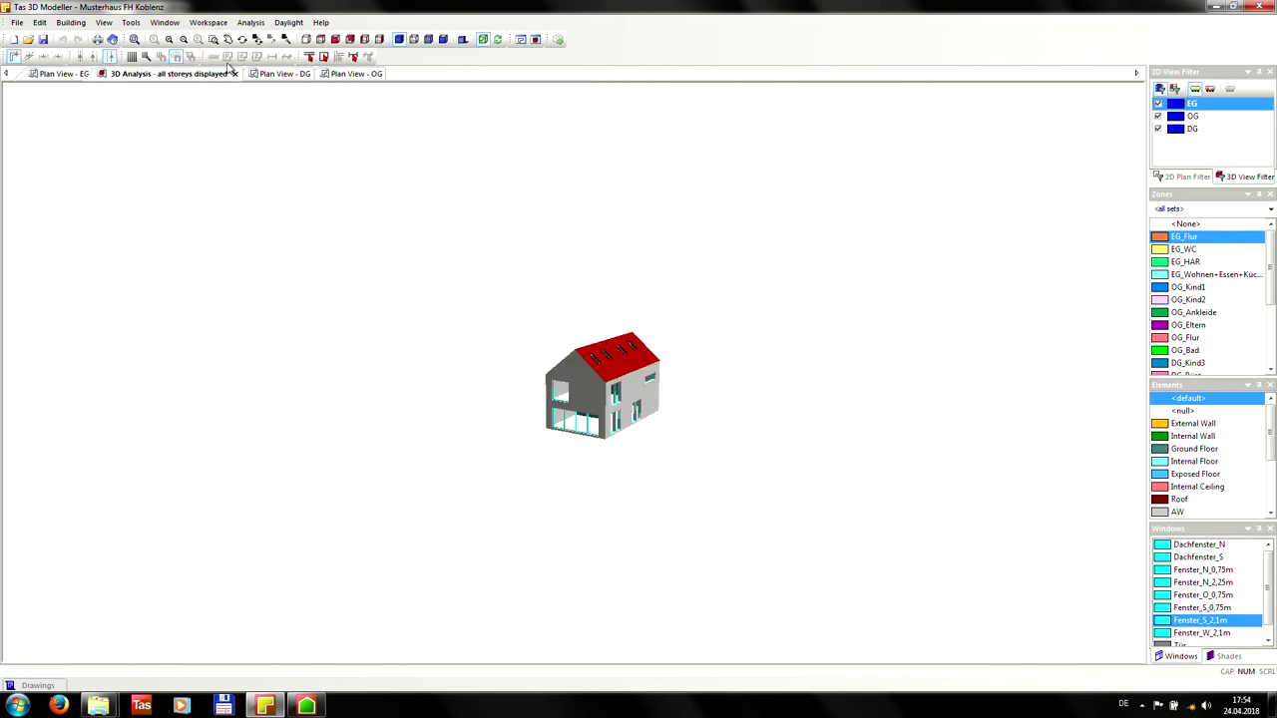
pyautogui.scroll(5, 792, 422)
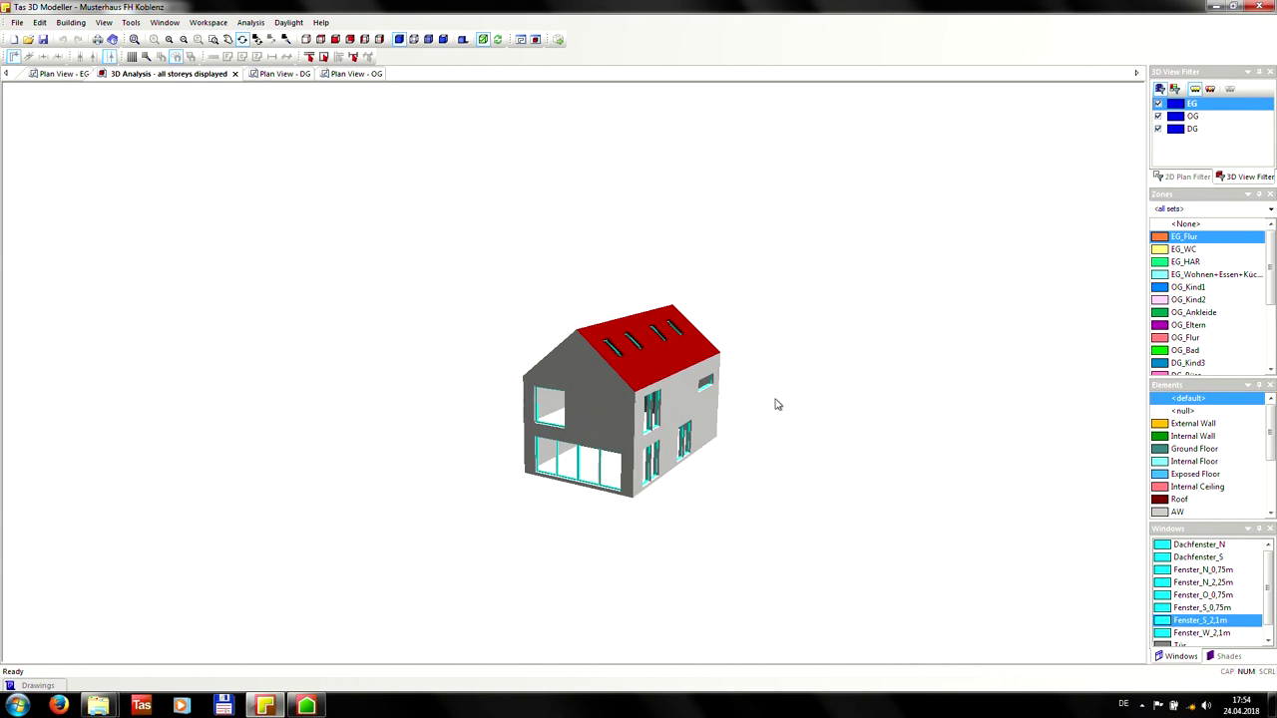
pyautogui.click(228, 39)
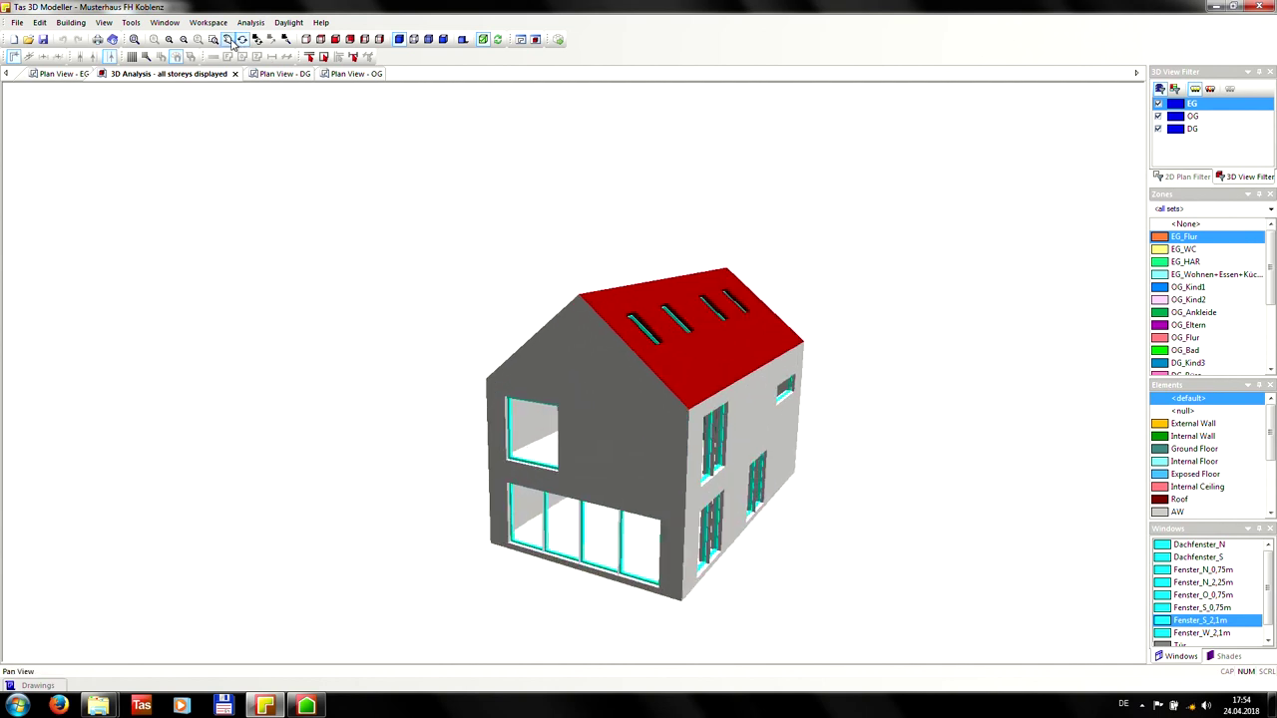
pyautogui.moveTo(724, 225); pyautogui.dragTo(599, 205)
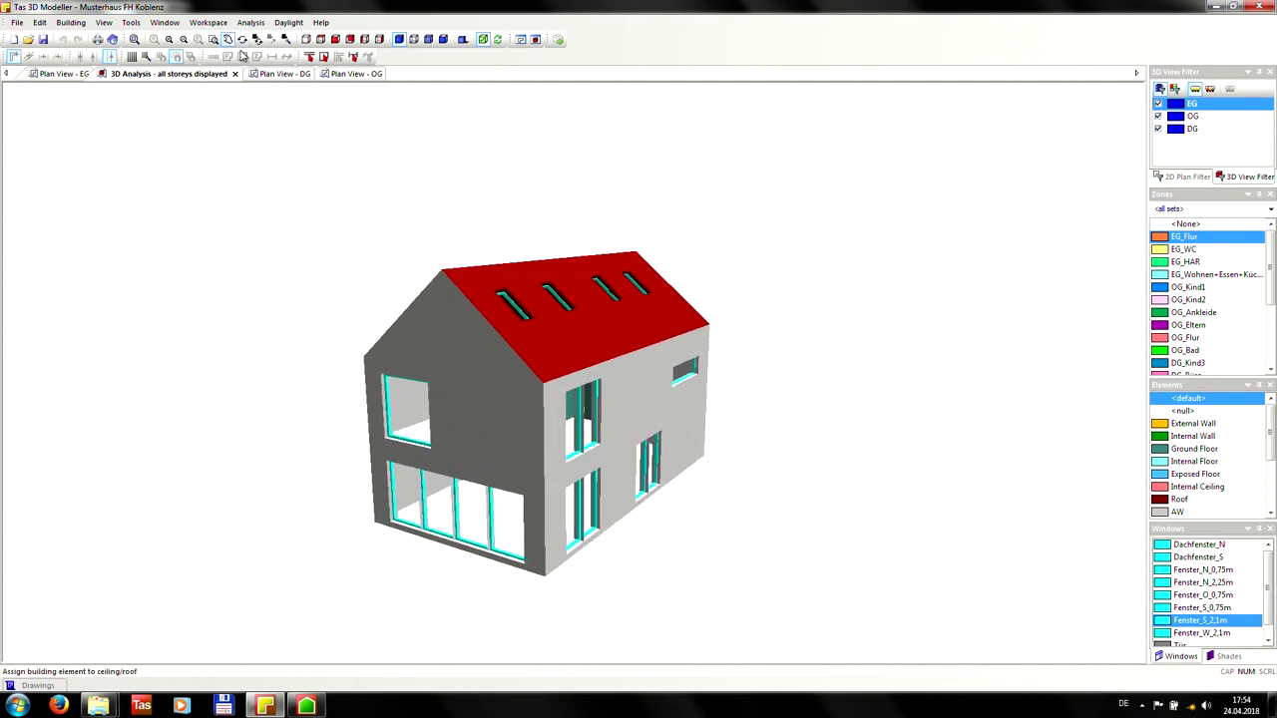
pyautogui.click(242, 41)
pyautogui.moveTo(462, 157); pyautogui.dragTo(364, 195)
pyautogui.click(228, 39)
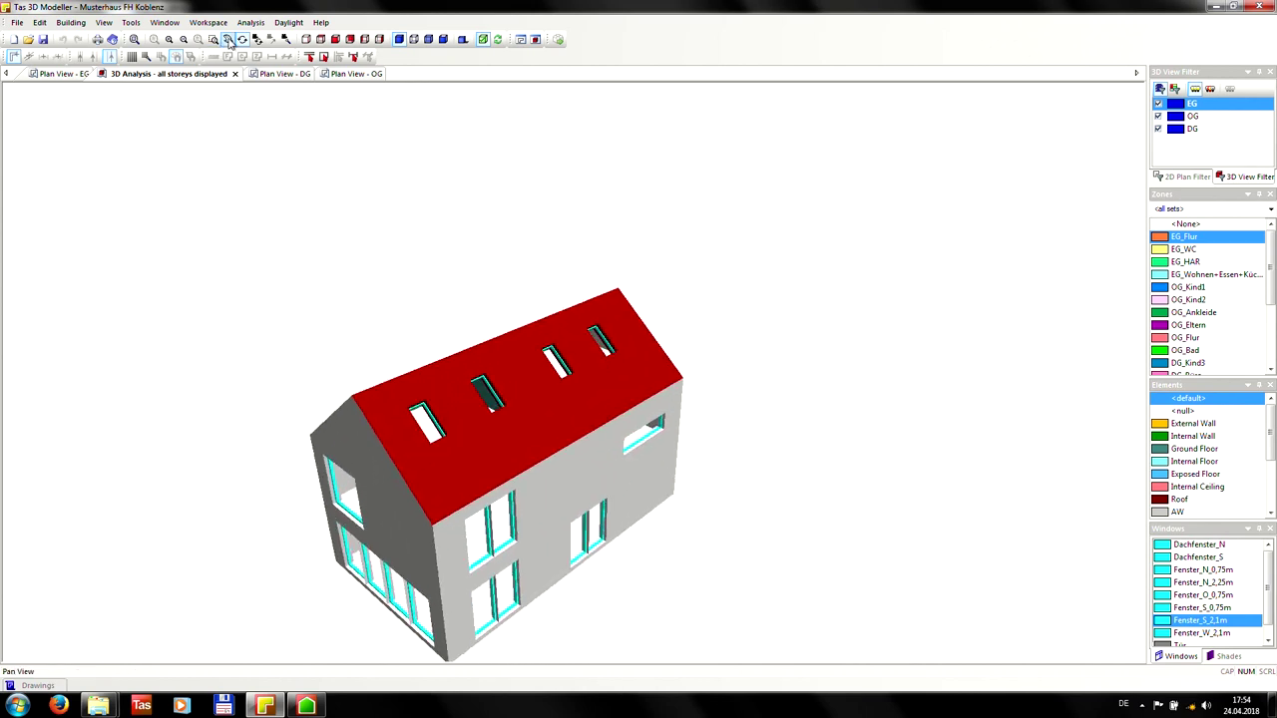
pyautogui.moveTo(428, 231); pyautogui.dragTo(419, 180)
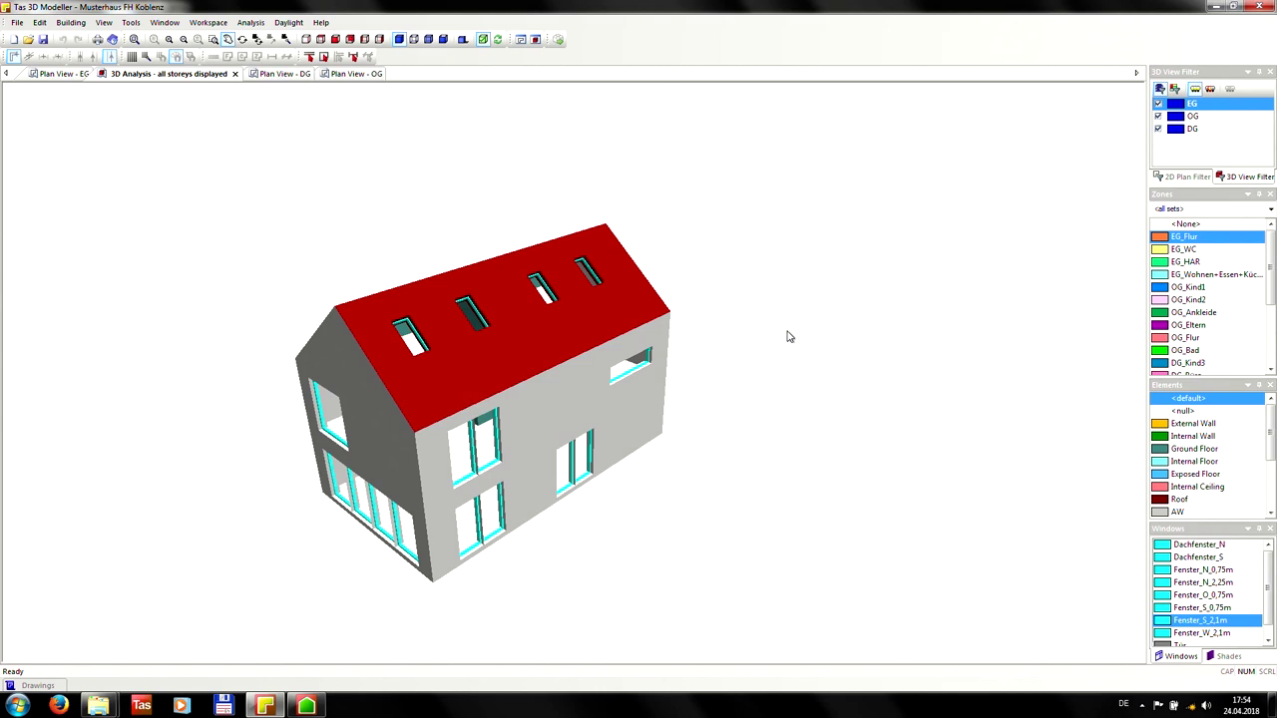
pyautogui.scroll(2, 789, 337)
pyautogui.scroll(-1, 788, 339)
# Display shadows on the 3D house model and open the sun position settings.
pyautogui.click(463, 40)
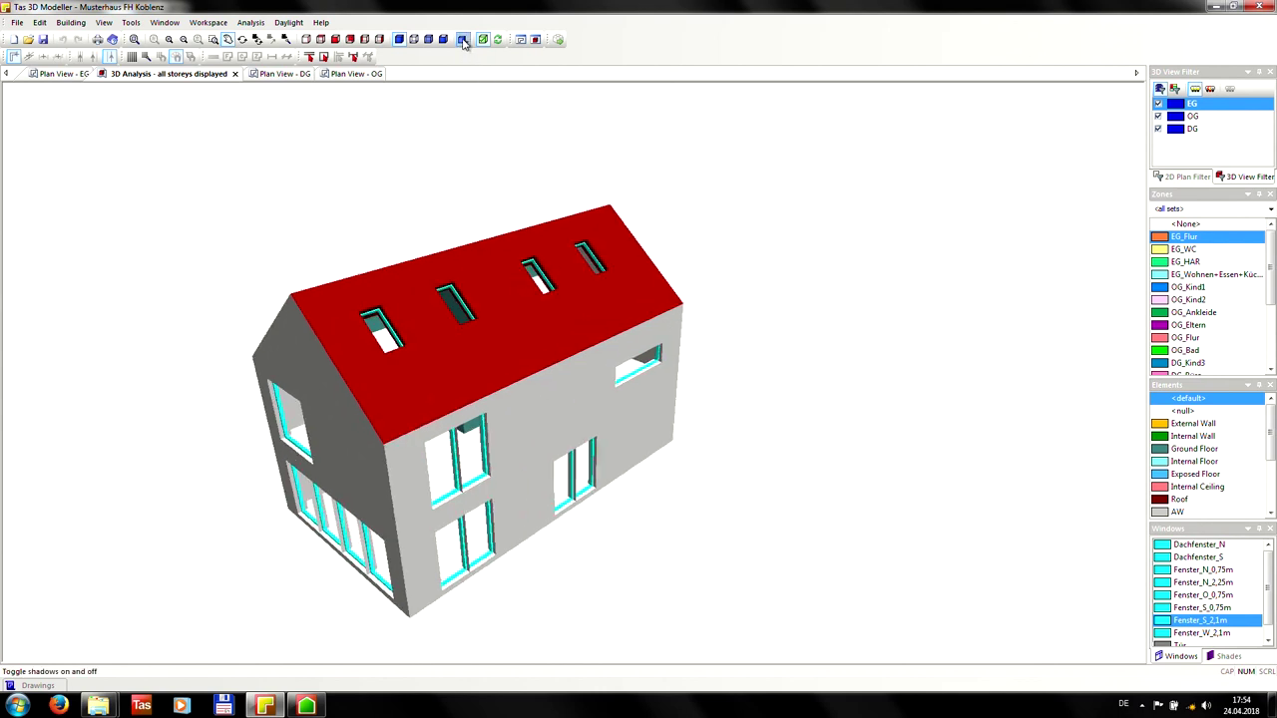
pyautogui.click(105, 22)
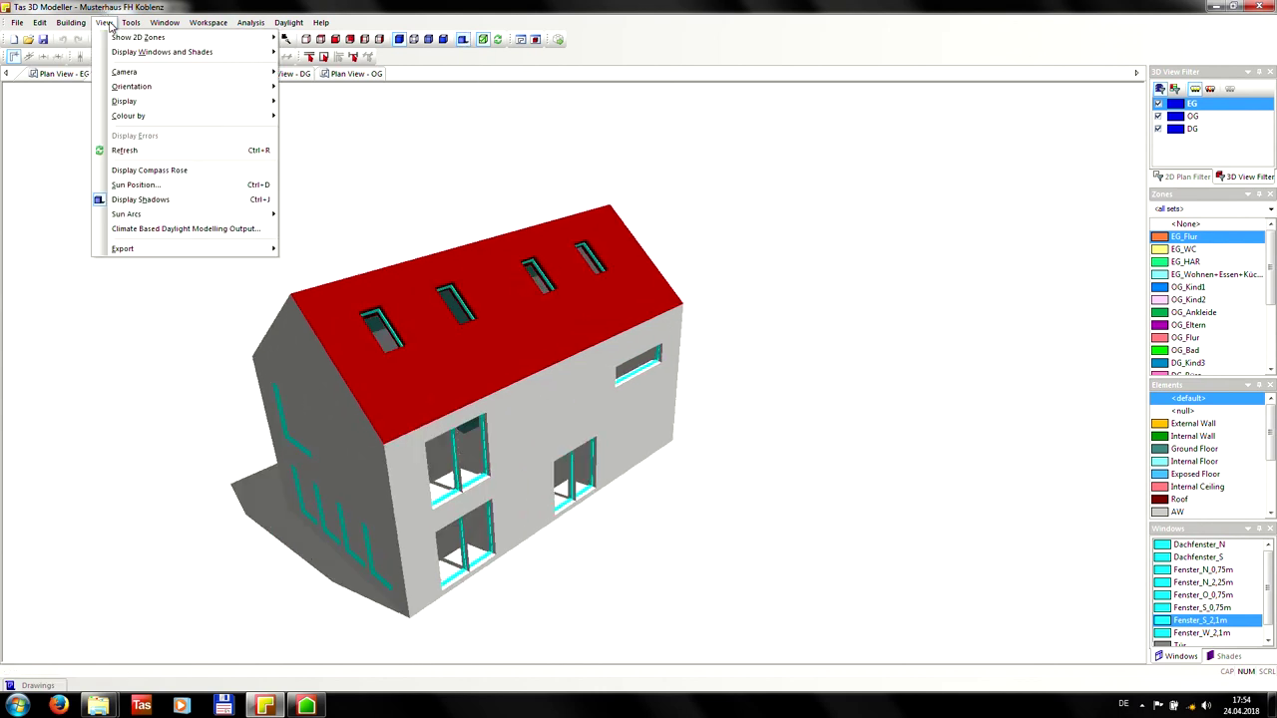
pyautogui.click(168, 186)
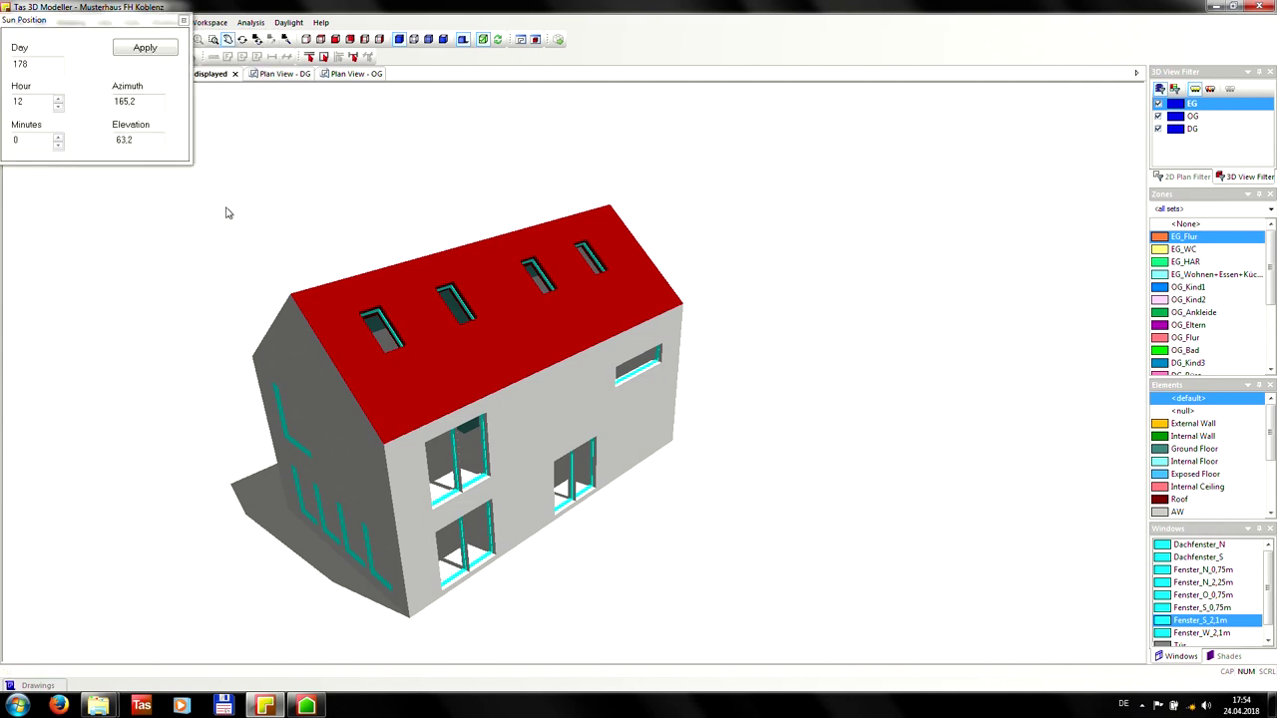
# Preview the shadows at hour 14, and set the sun position back to hour 10.
pyautogui.click(58, 99)
pyautogui.click(58, 99)
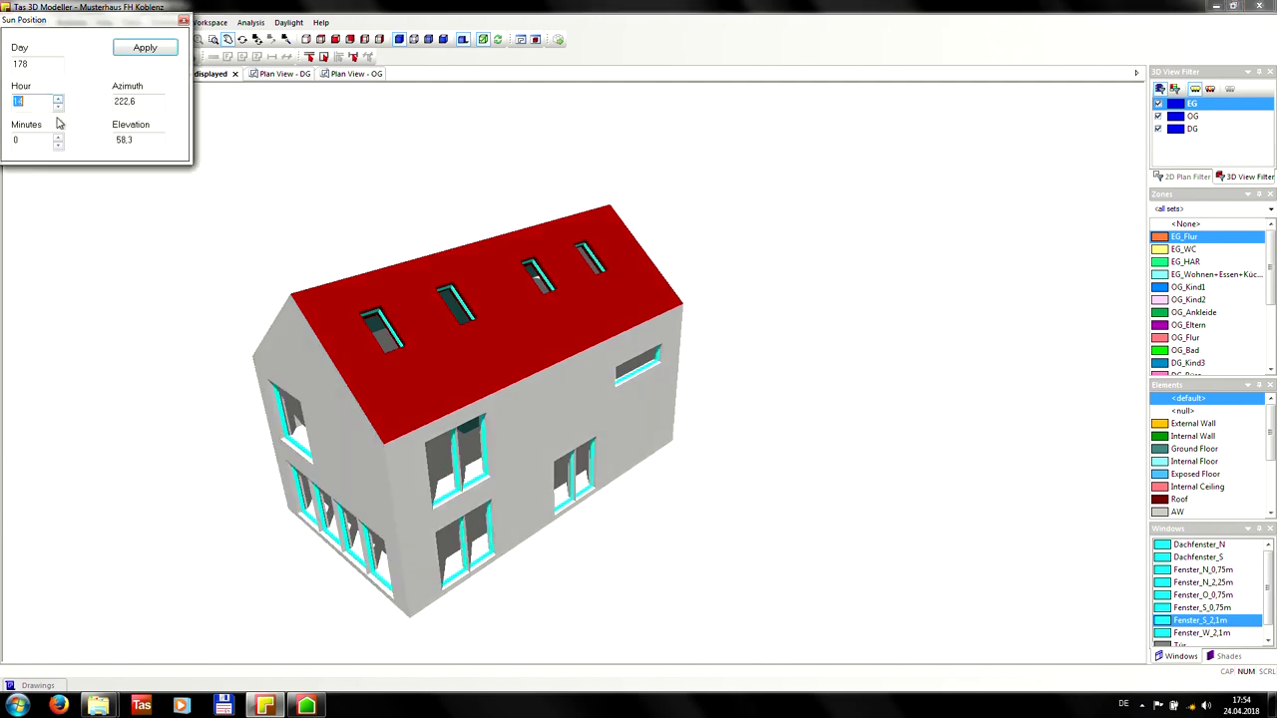
pyautogui.click(58, 107)
pyautogui.click(58, 107)
pyautogui.click(58, 106)
pyautogui.click(58, 107)
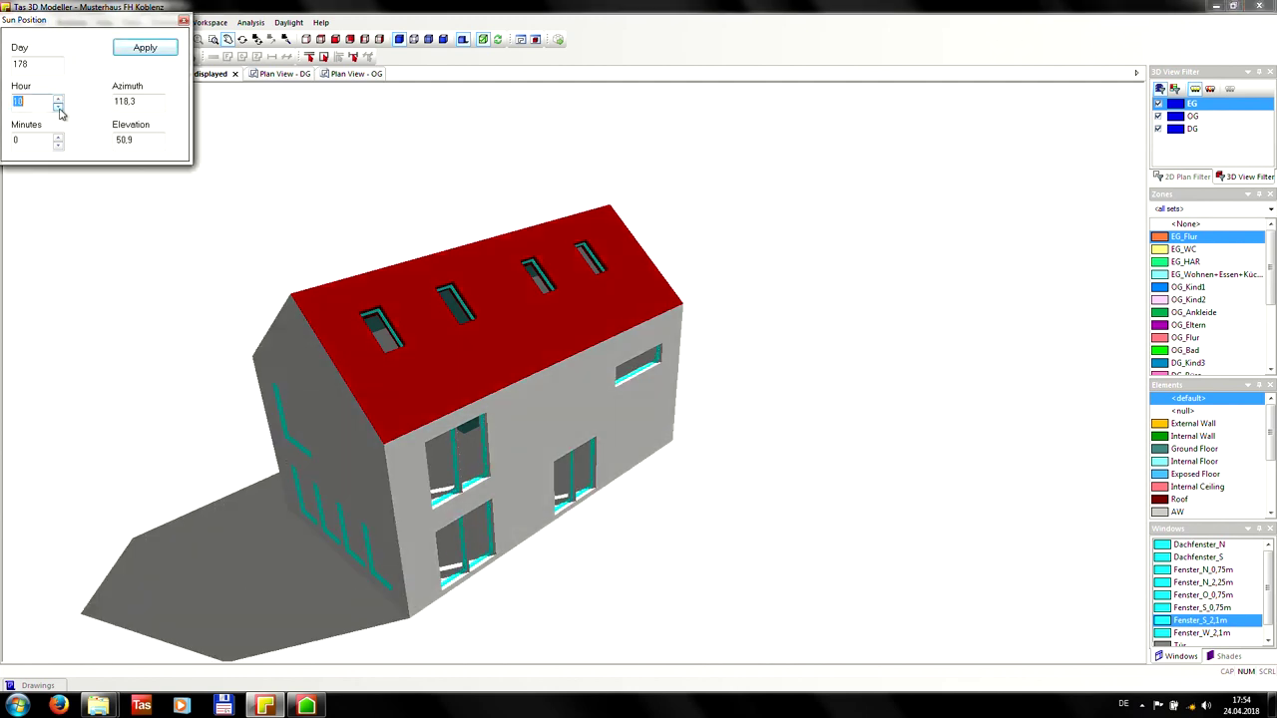
# Set the sun position's day to 10 and apply it to the shadow display.
pyautogui.moveTo(58, 63); pyautogui.dragTo(3, 64)
pyautogui.write('10')
pyautogui.press('Return')
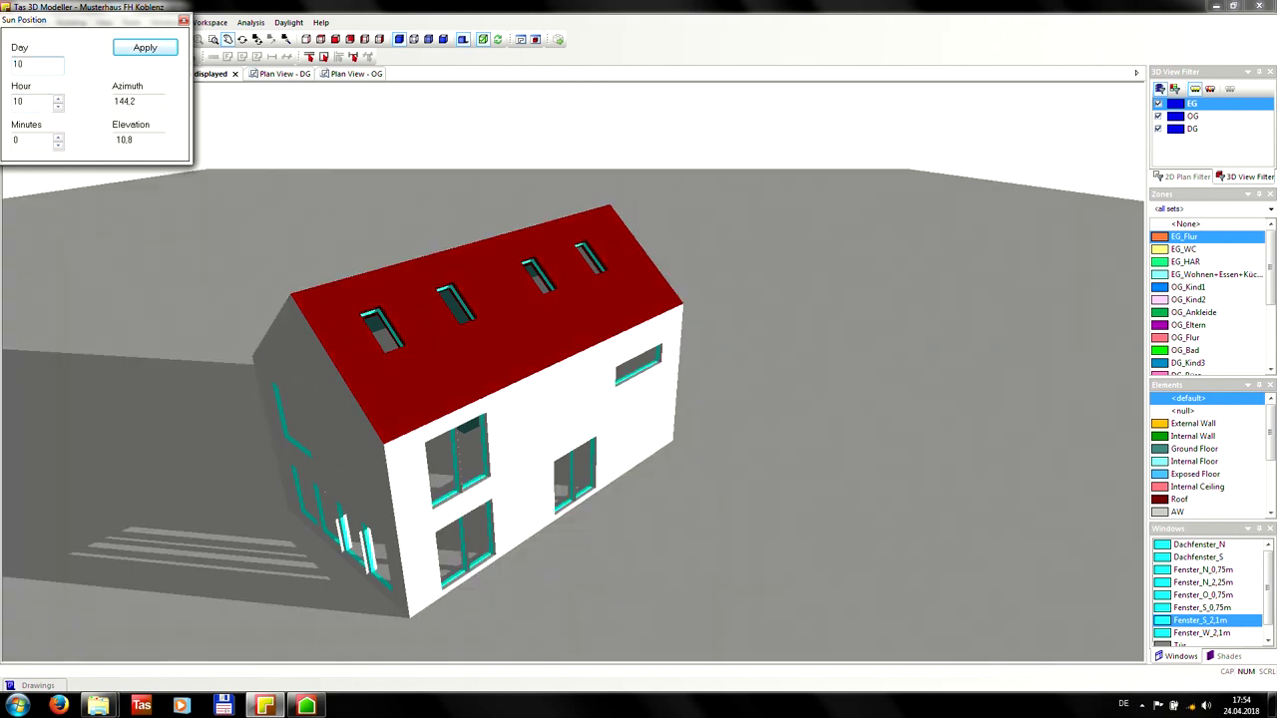
# Step the sun's hour from 9 through the day to 15 and close the sun position settings.
pyautogui.click(59, 108)
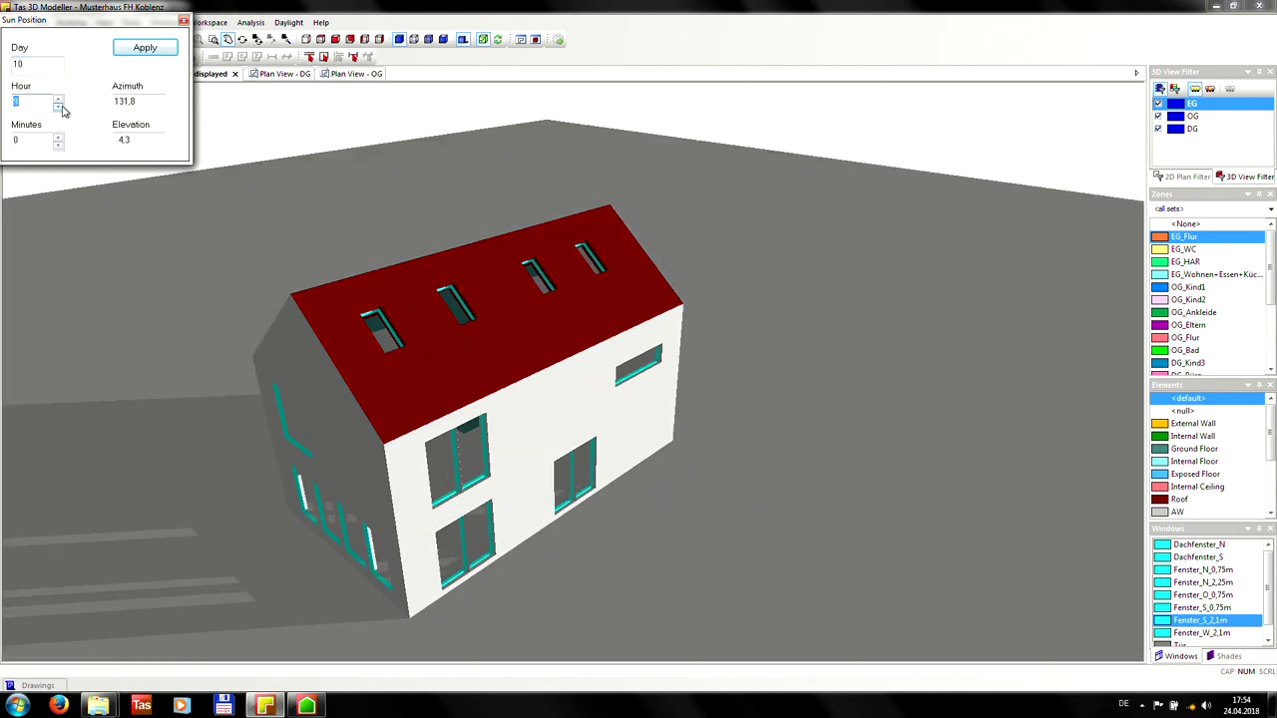
pyautogui.click(59, 101)
pyautogui.click(58, 101)
pyautogui.click(59, 101)
pyautogui.click(59, 100)
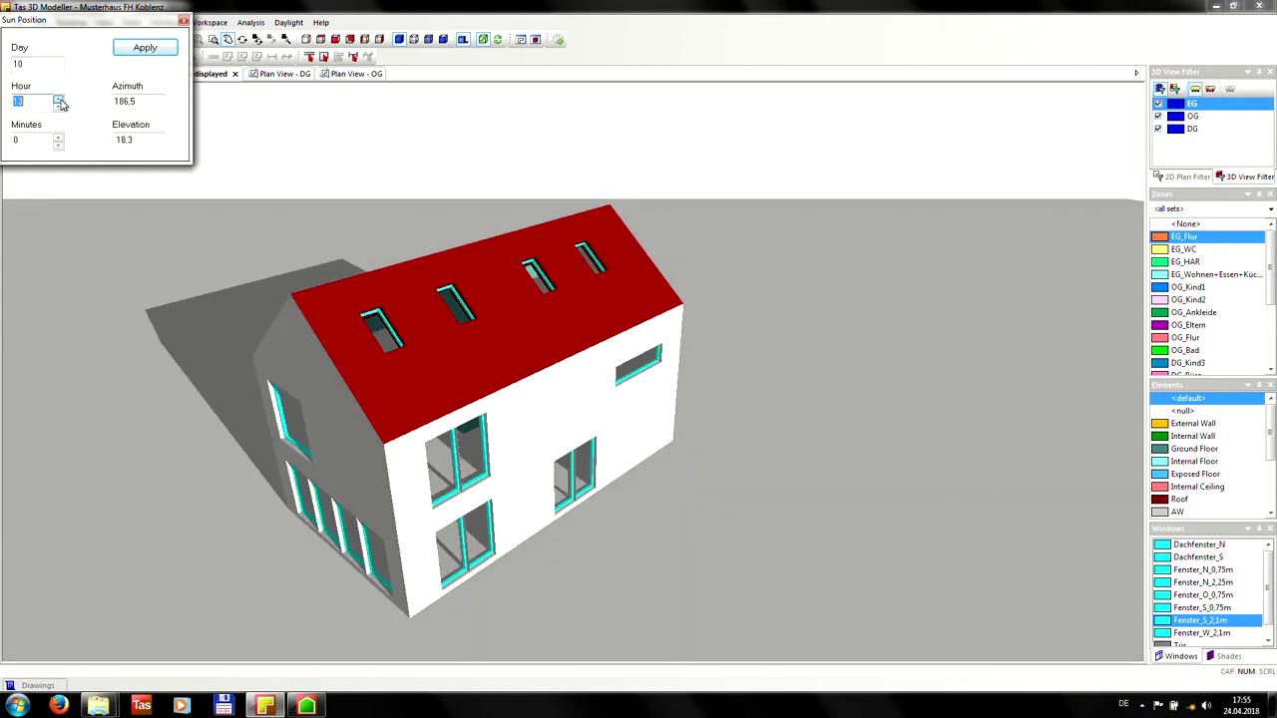
pyautogui.click(59, 101)
pyautogui.click(59, 101)
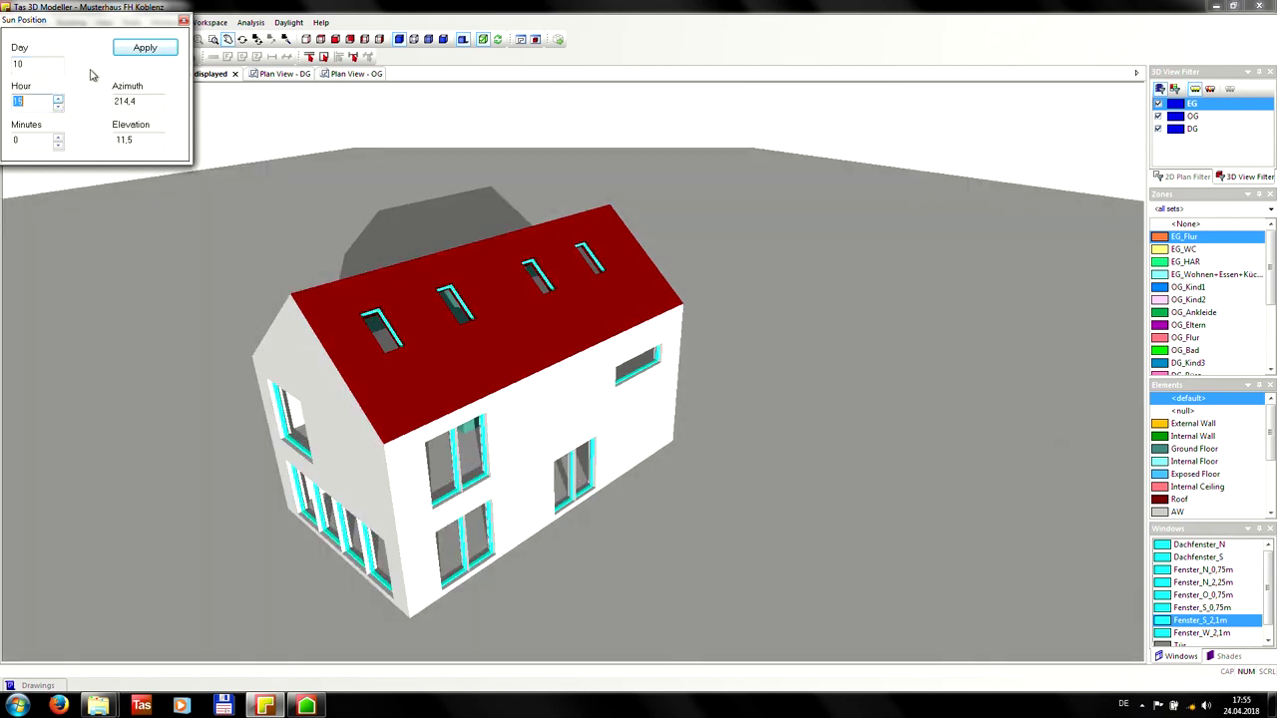
pyautogui.click(183, 22)
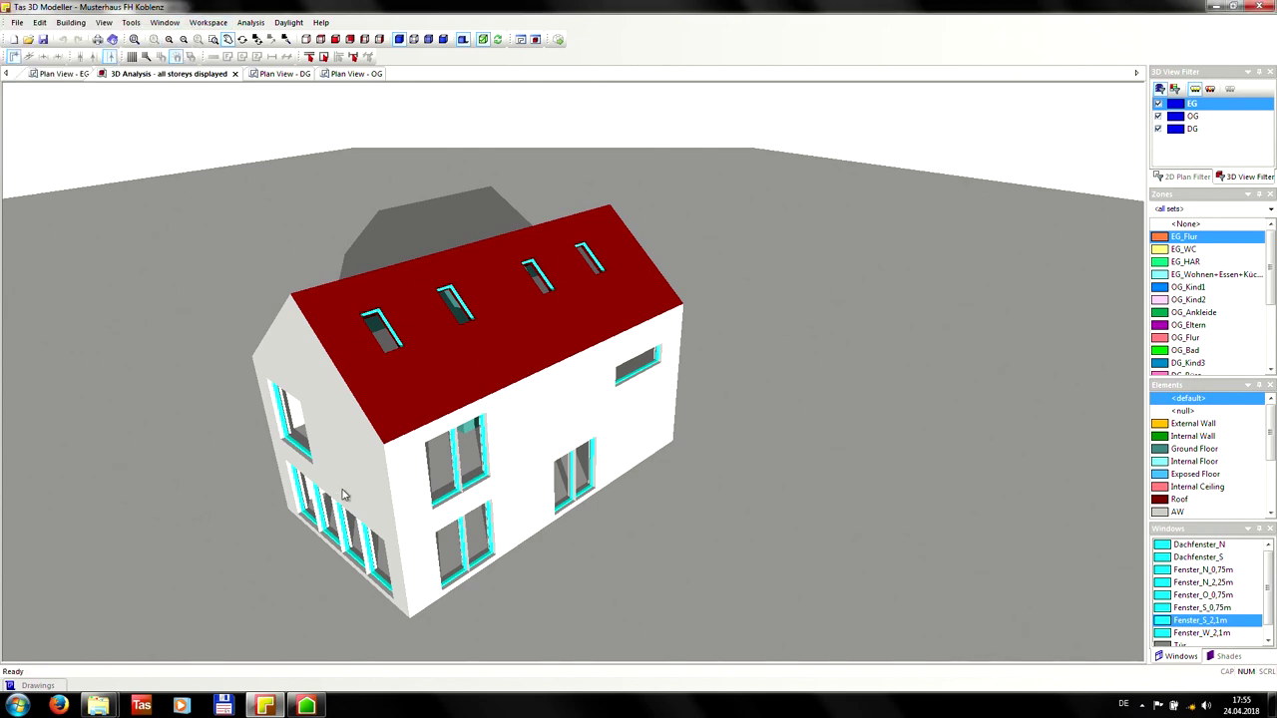
# Switch to the Musterhaus FH Koblenz project in Tas Building Simulator.
pyautogui.moveTo(308, 706)
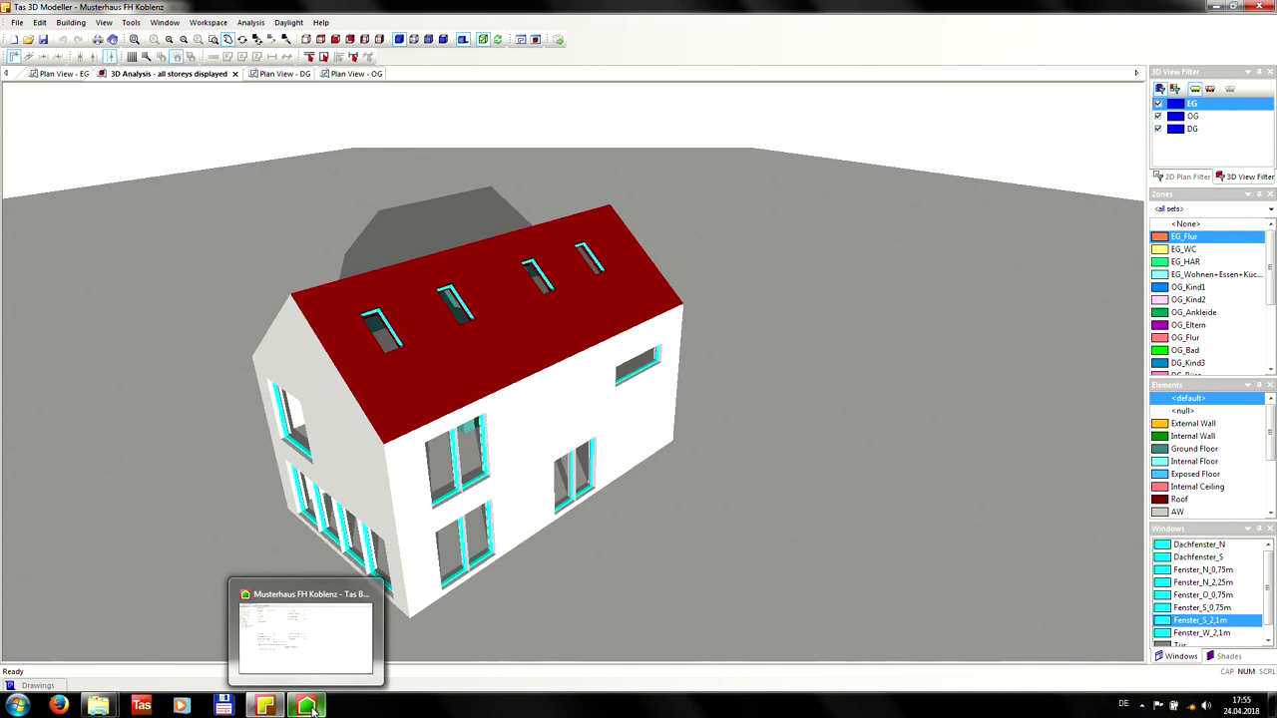
pyautogui.click(313, 708)
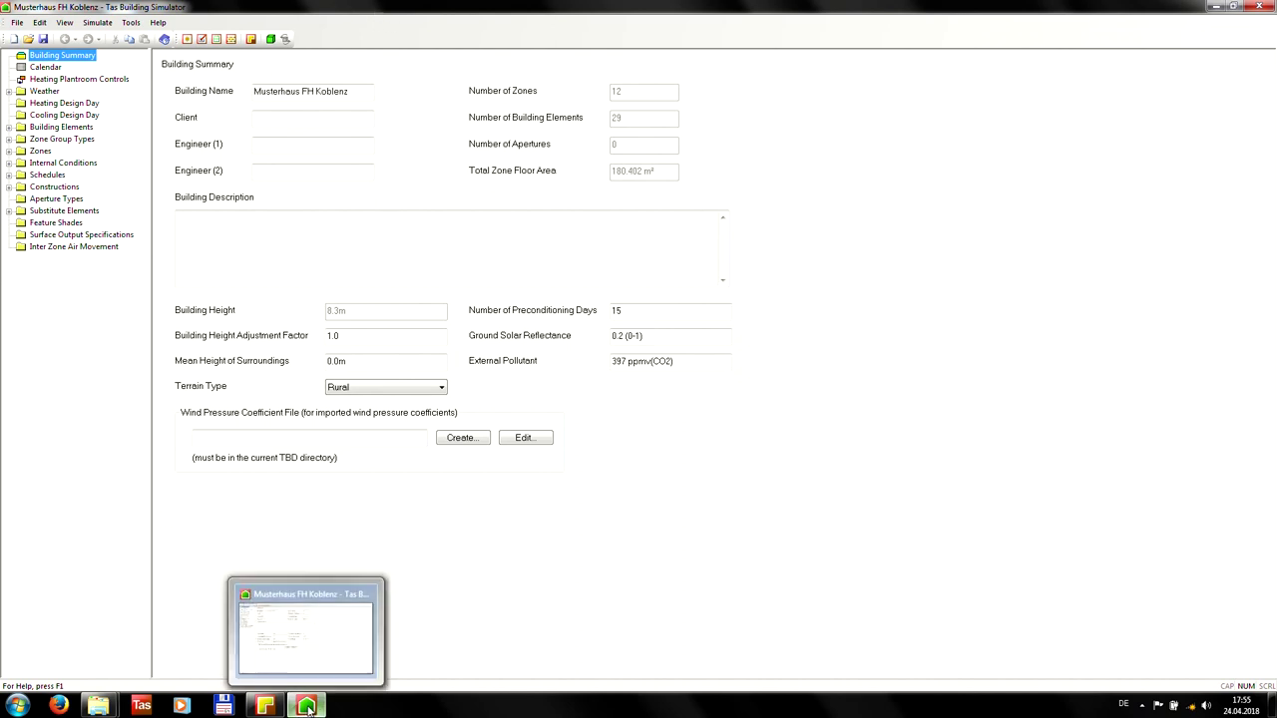
pyautogui.click(299, 638)
pyautogui.click(306, 705)
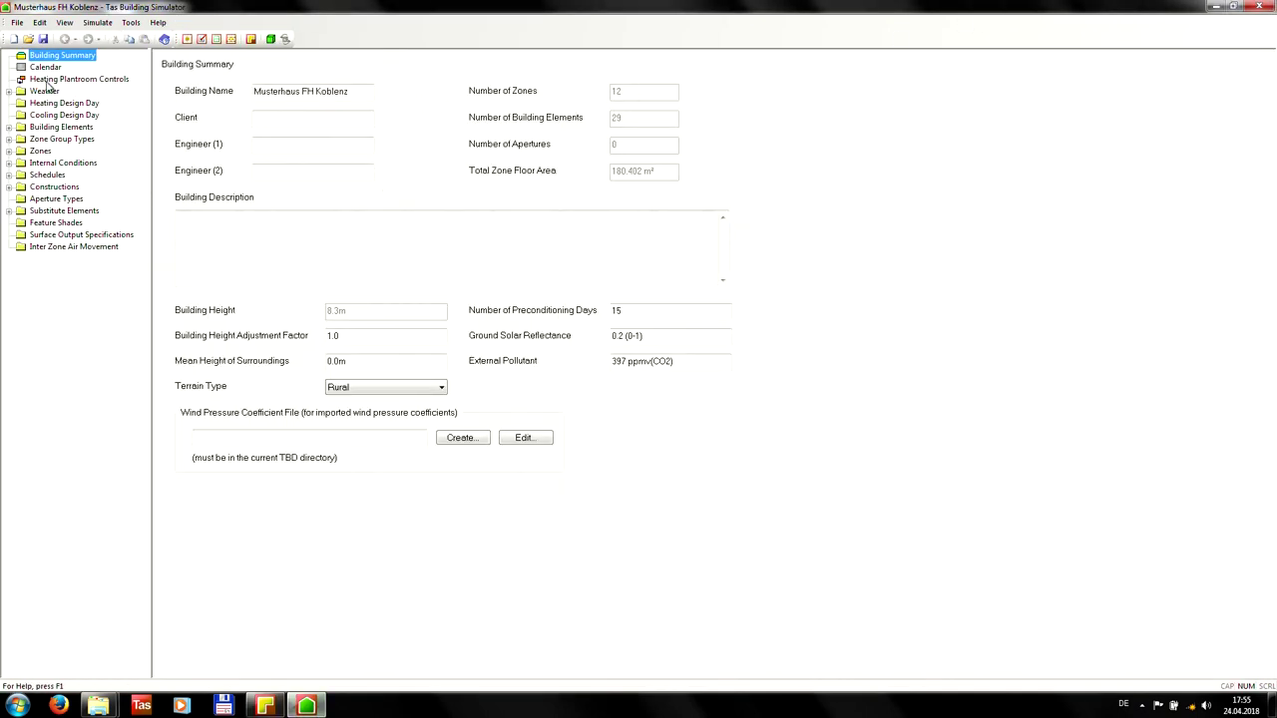
# Examine the project's weather file, the AW building element and the overview of all building elements with their constructions.
pyautogui.click(9, 92)
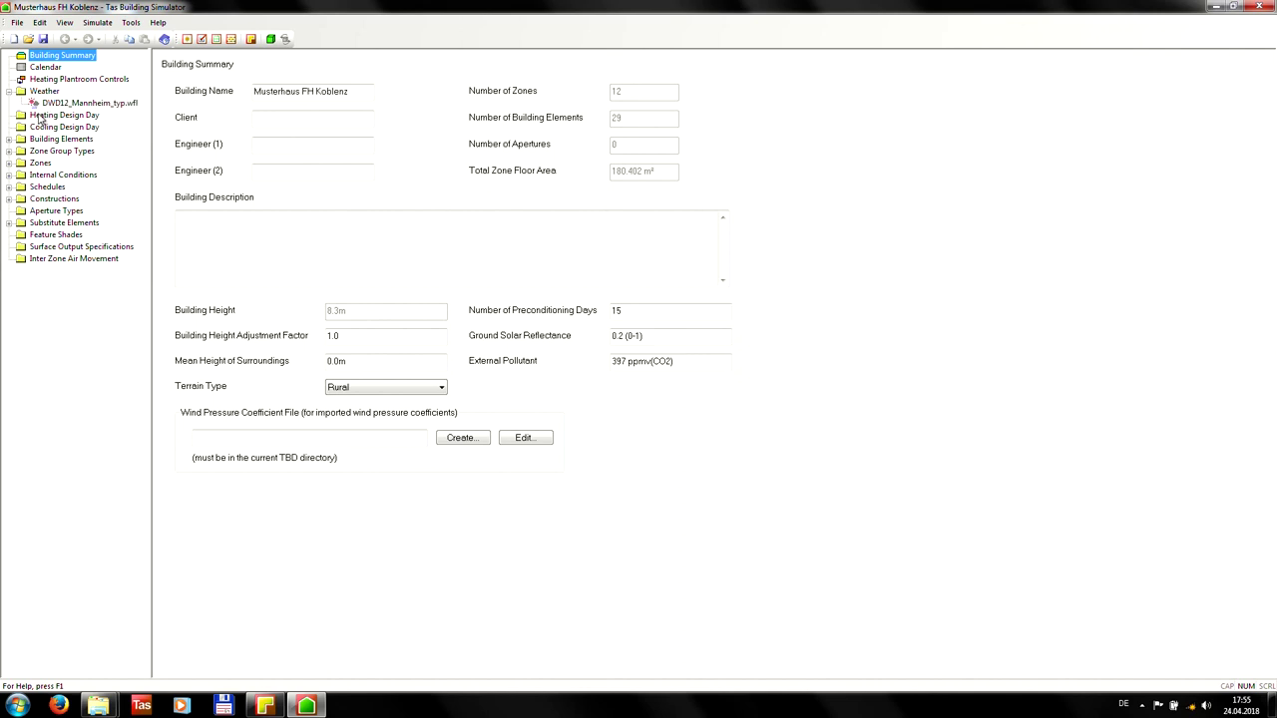
pyautogui.click(9, 140)
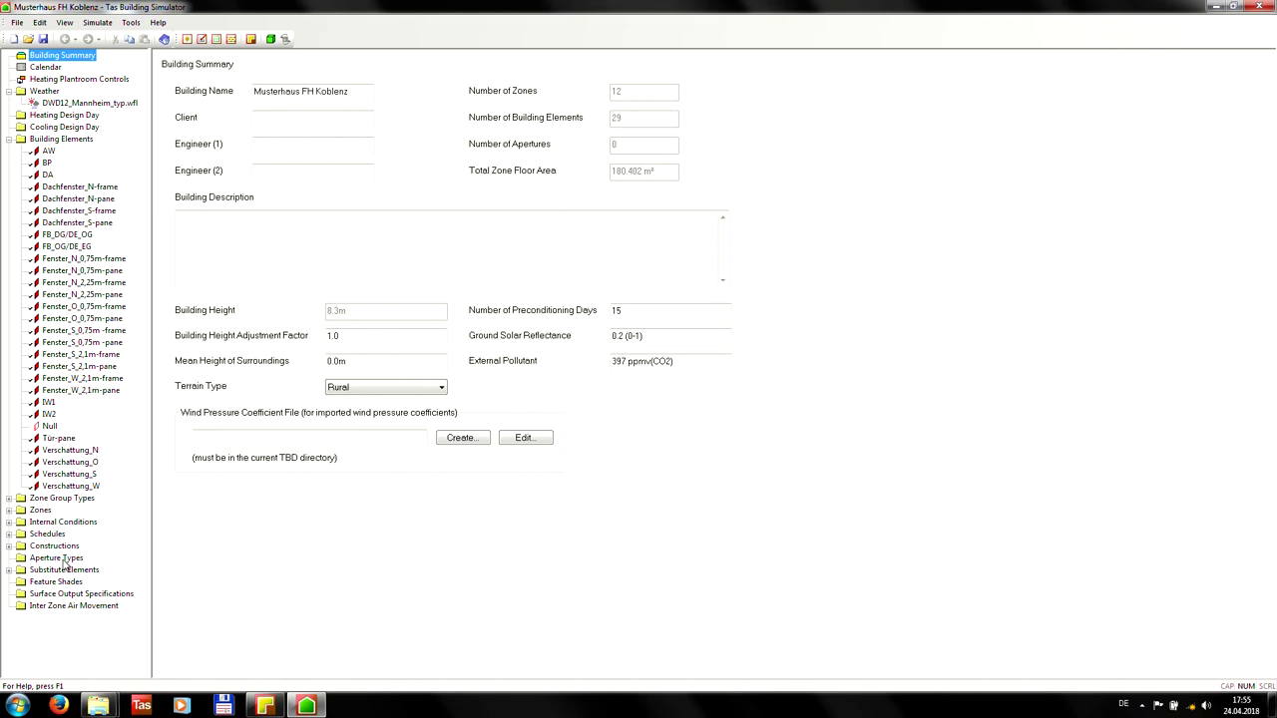
pyautogui.click(48, 150)
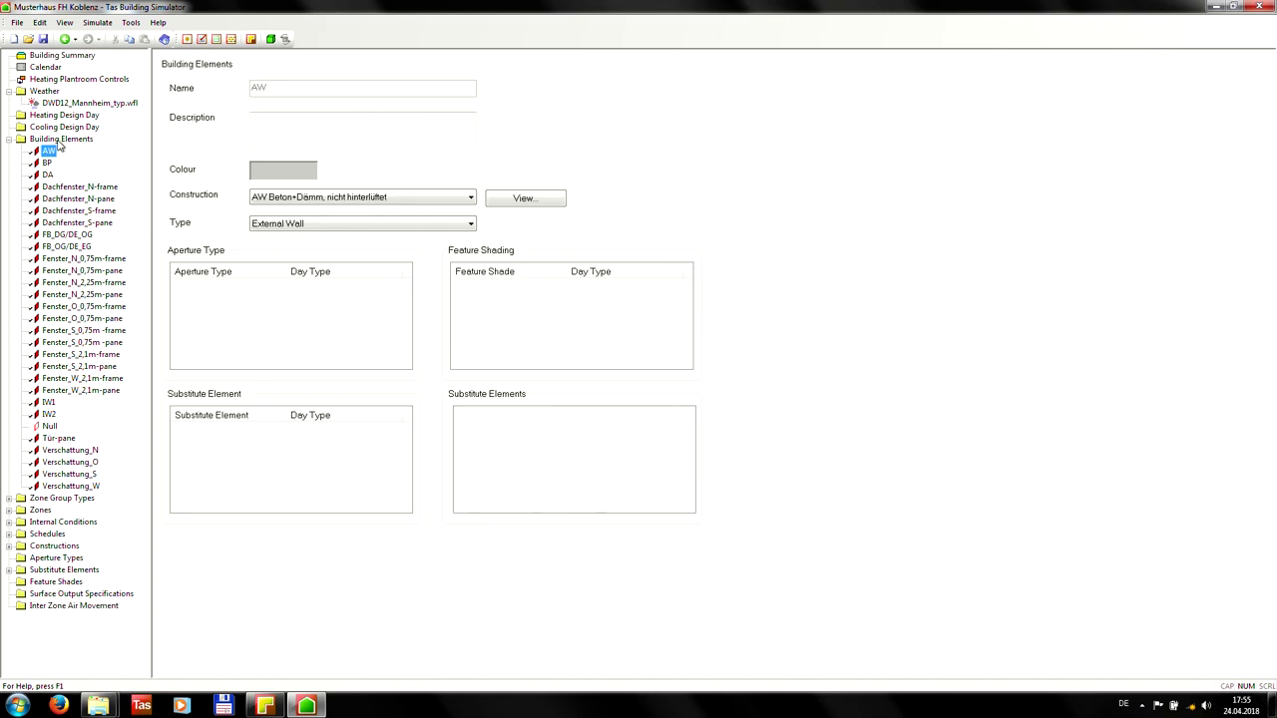
pyautogui.click(60, 138)
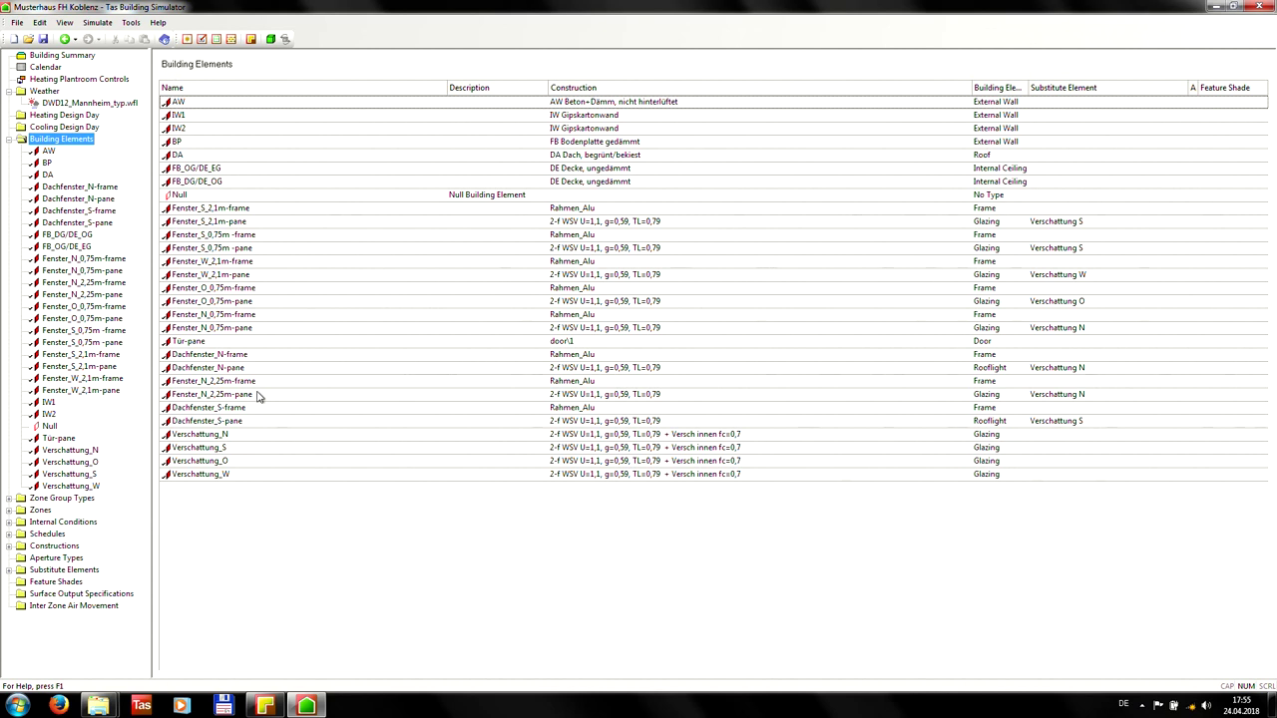
# Review the layers and U-values of the AW Beton+Dämm construction, and return to the constructions overview.
pyautogui.click(10, 545)
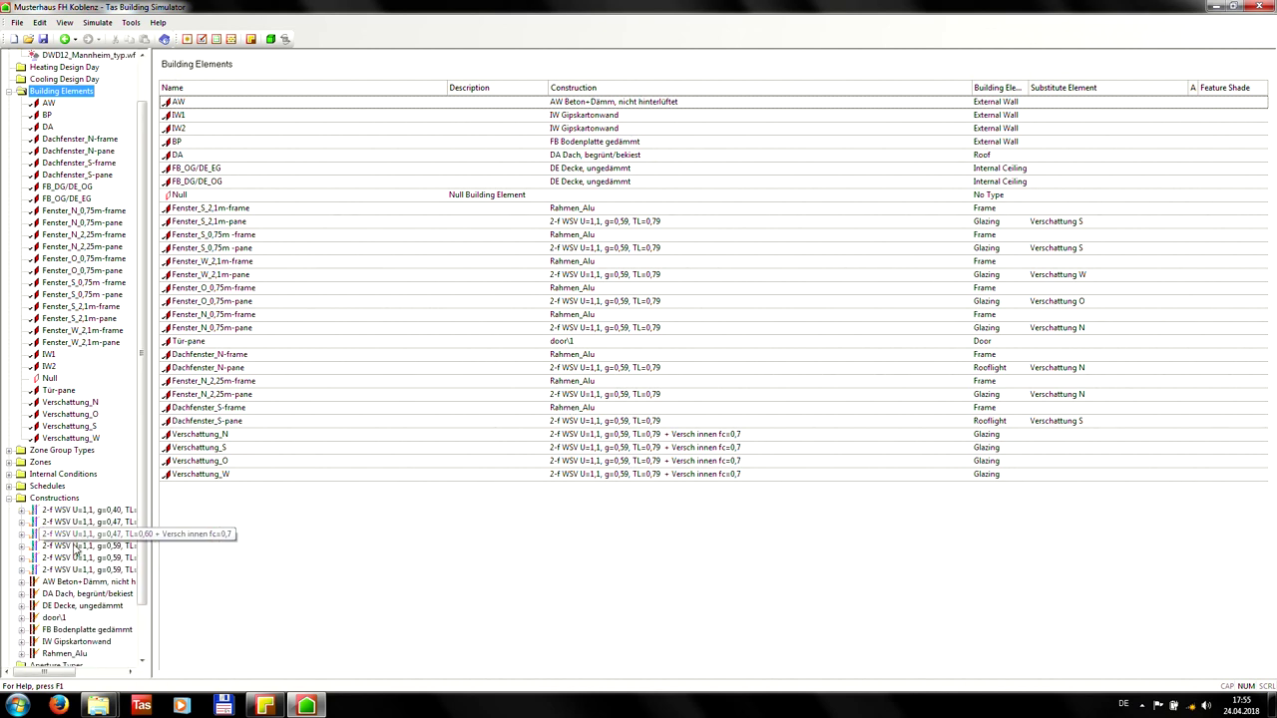
pyautogui.click(72, 586)
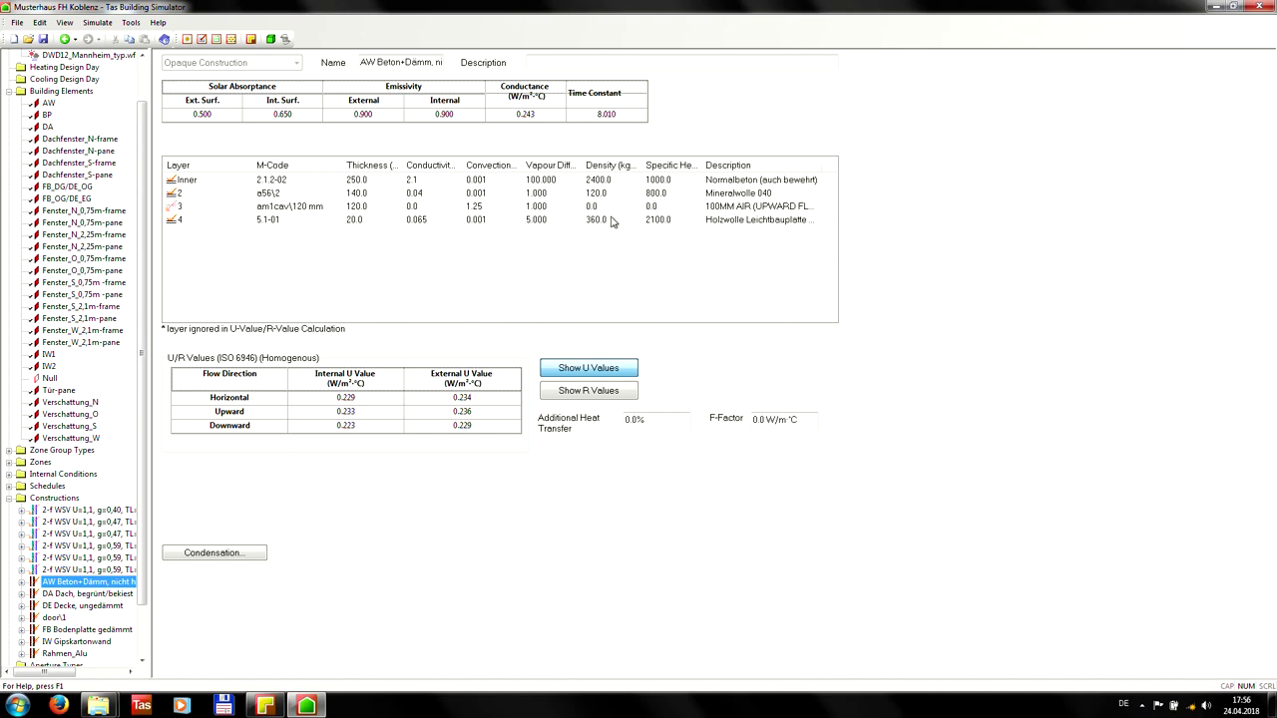
pyautogui.click(11, 501)
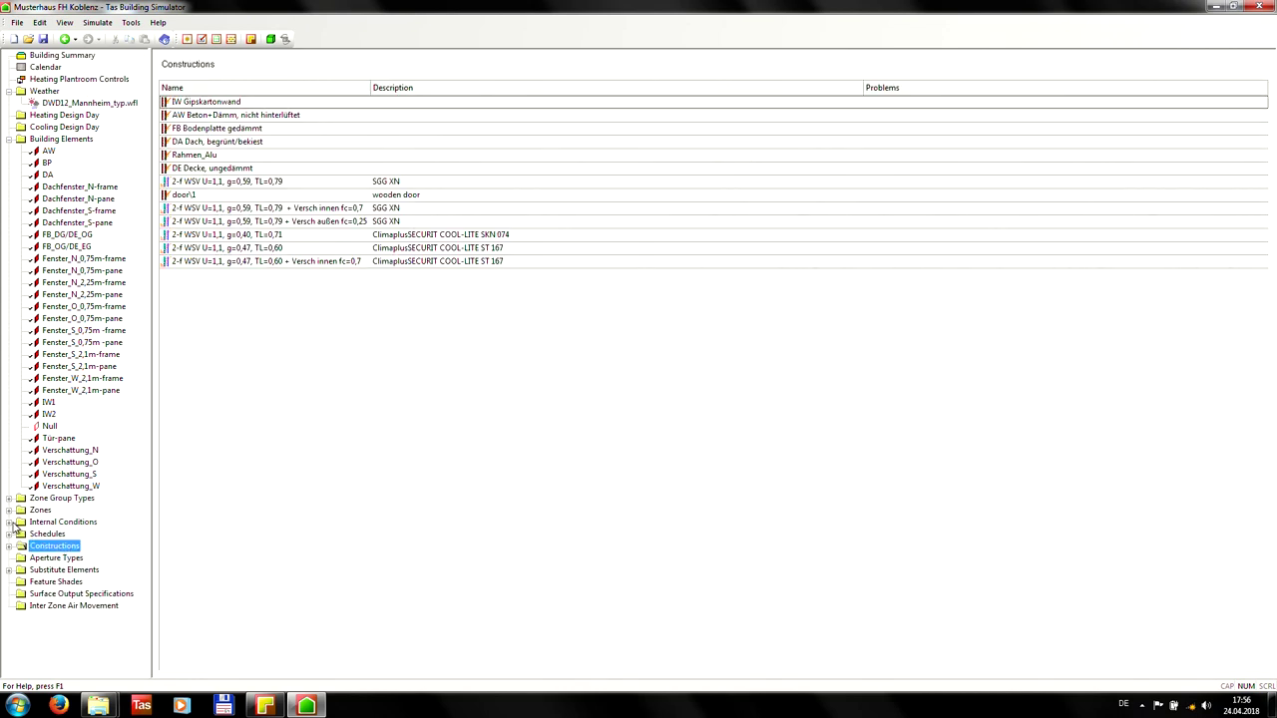
# List the internal conditions and show the zones overview with volumes, floor areas and assigned internal conditions.
pyautogui.click(9, 523)
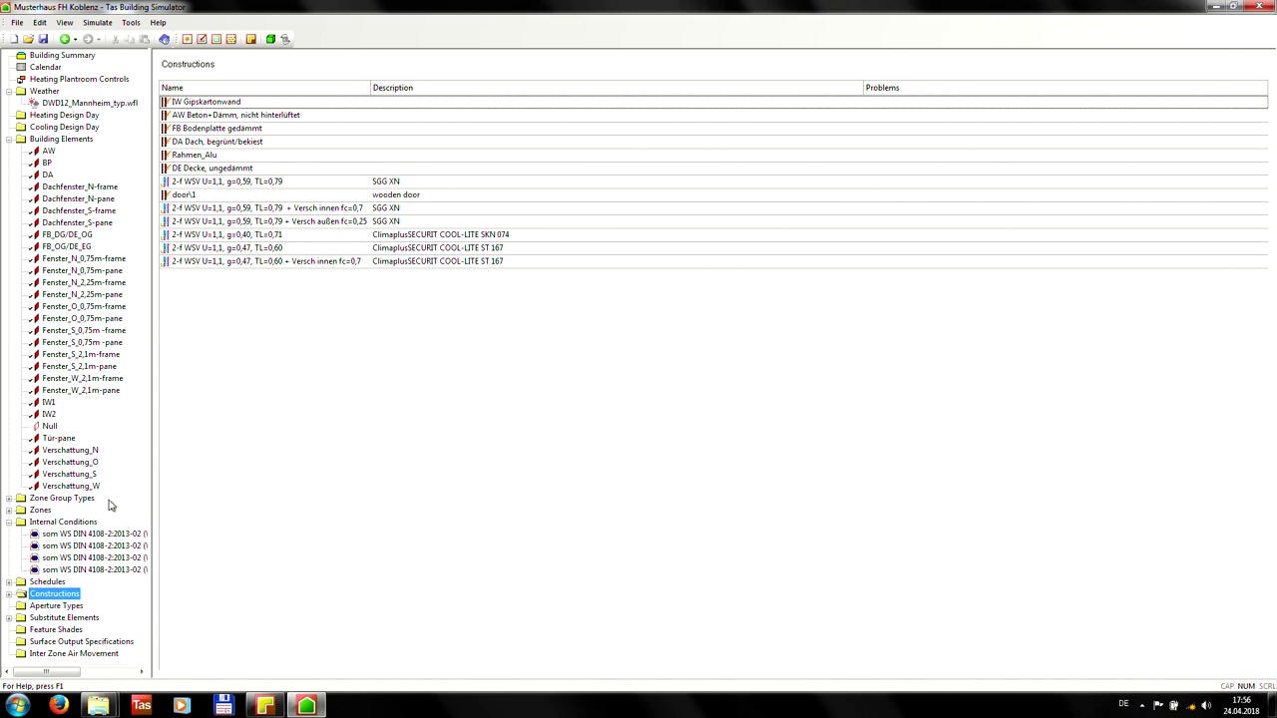
pyautogui.click(9, 140)
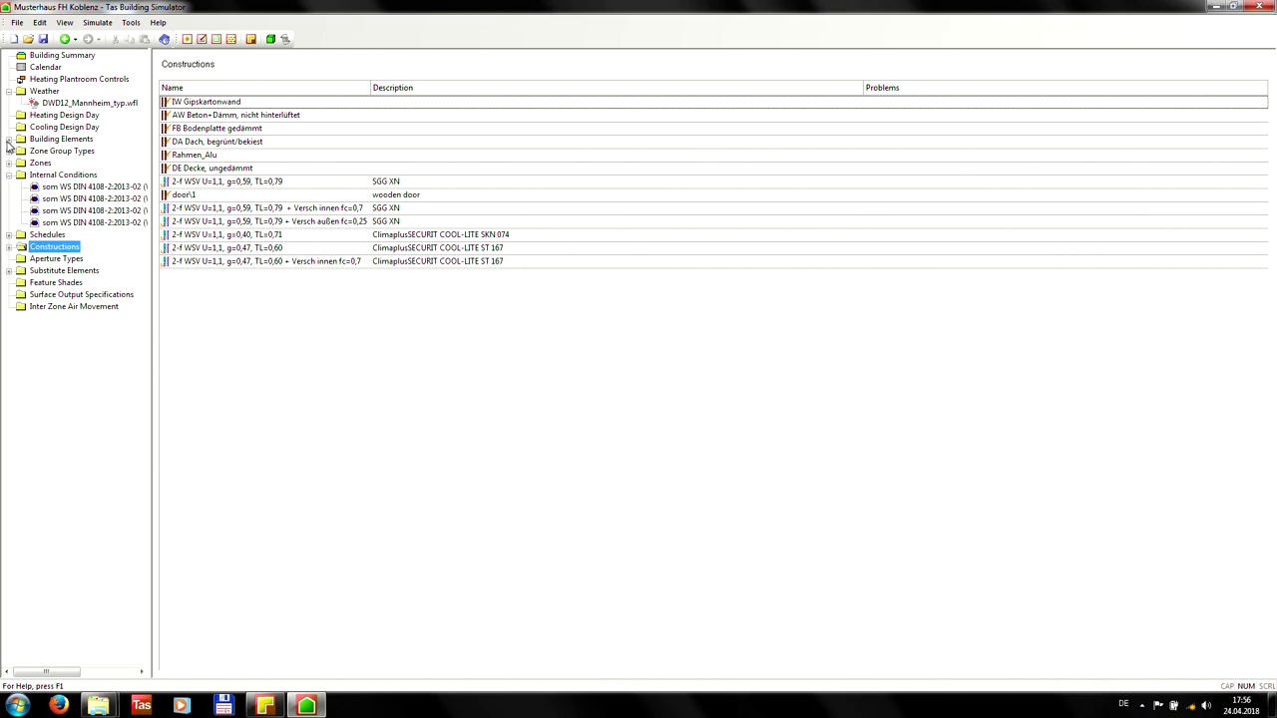
pyautogui.click(9, 164)
pyautogui.click(42, 165)
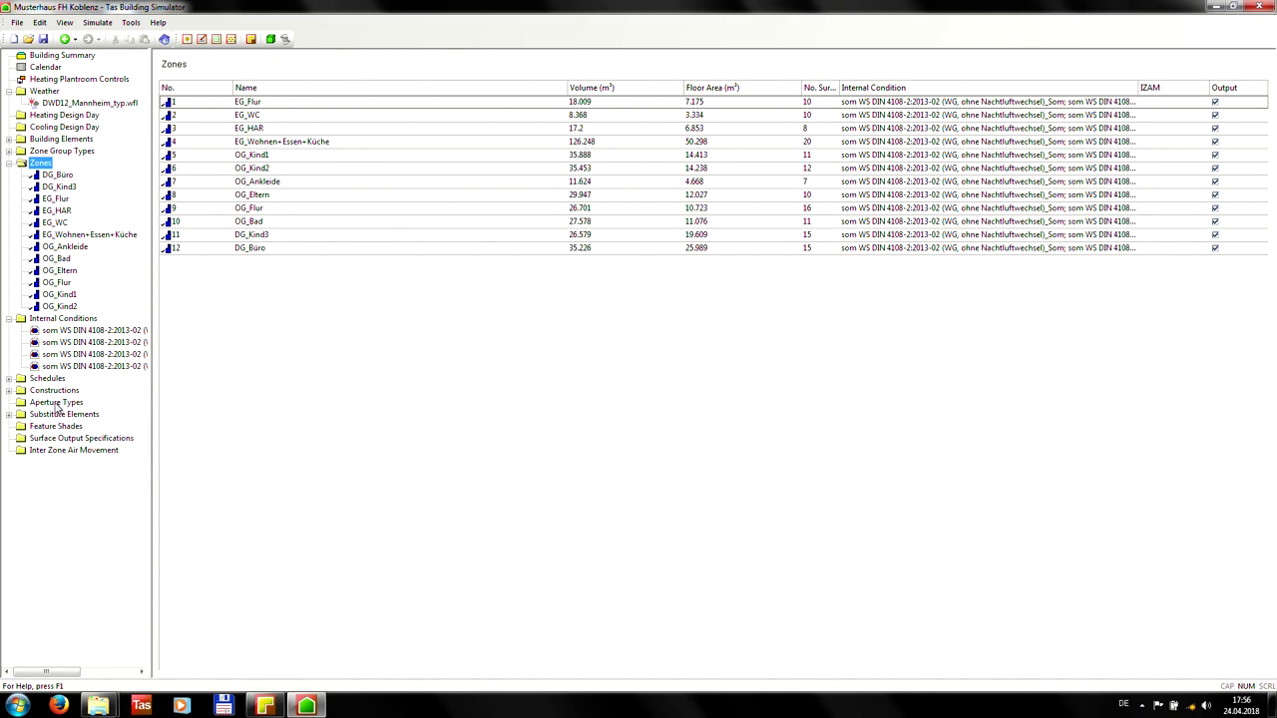
# Review the internal gains, heating emitter, cooling emitter and thermostat of the first som WS DIN 4108-2:2013-02 internal condition.
pyautogui.click(50, 334)
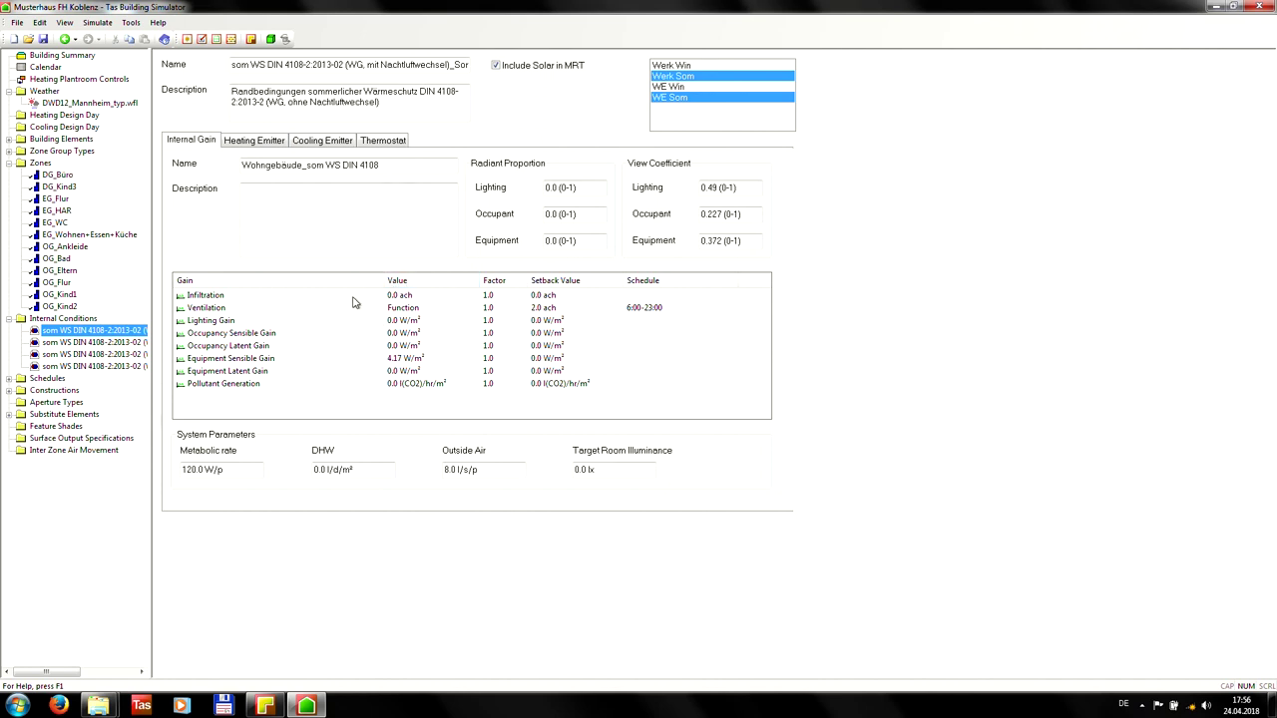
pyautogui.click(271, 142)
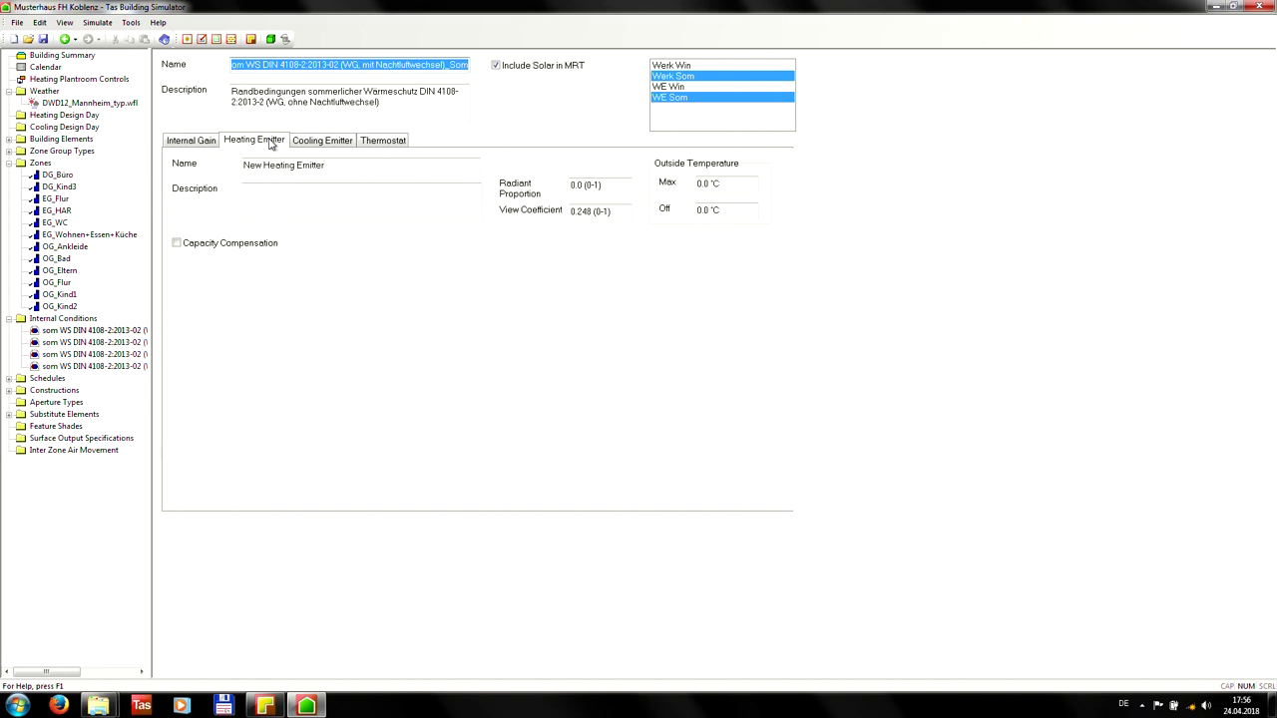
pyautogui.click(329, 143)
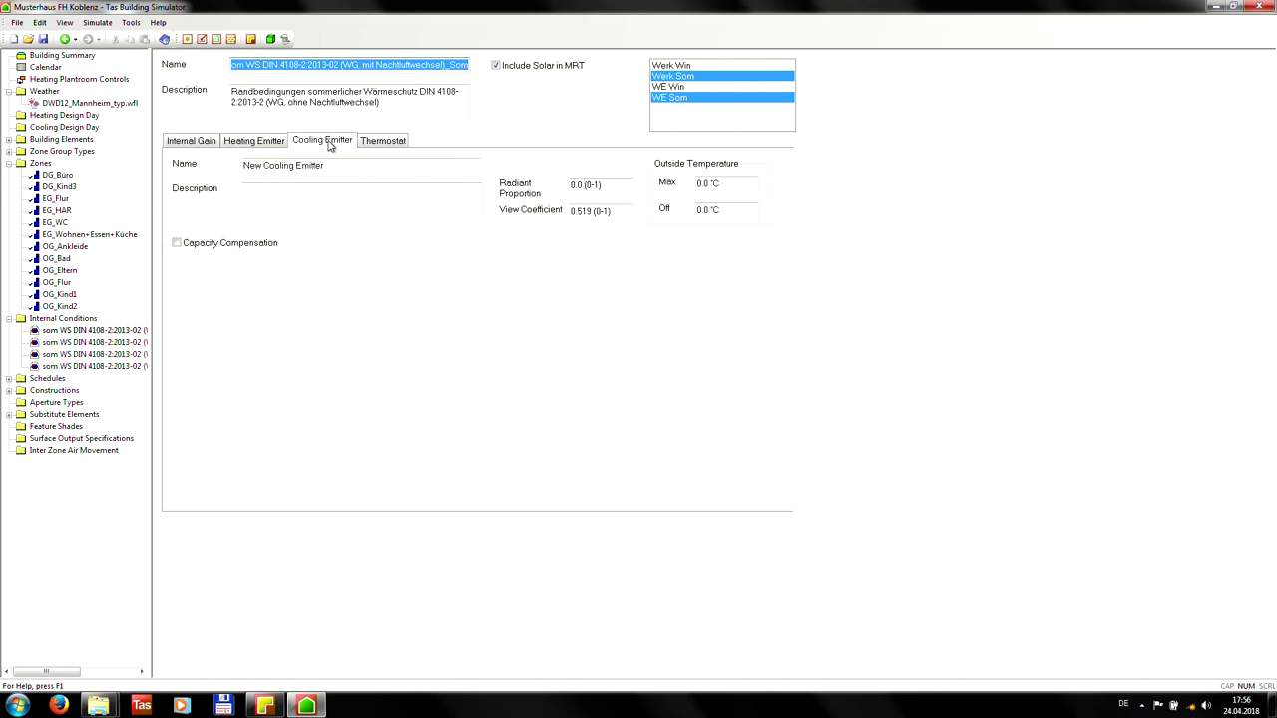
pyautogui.click(391, 142)
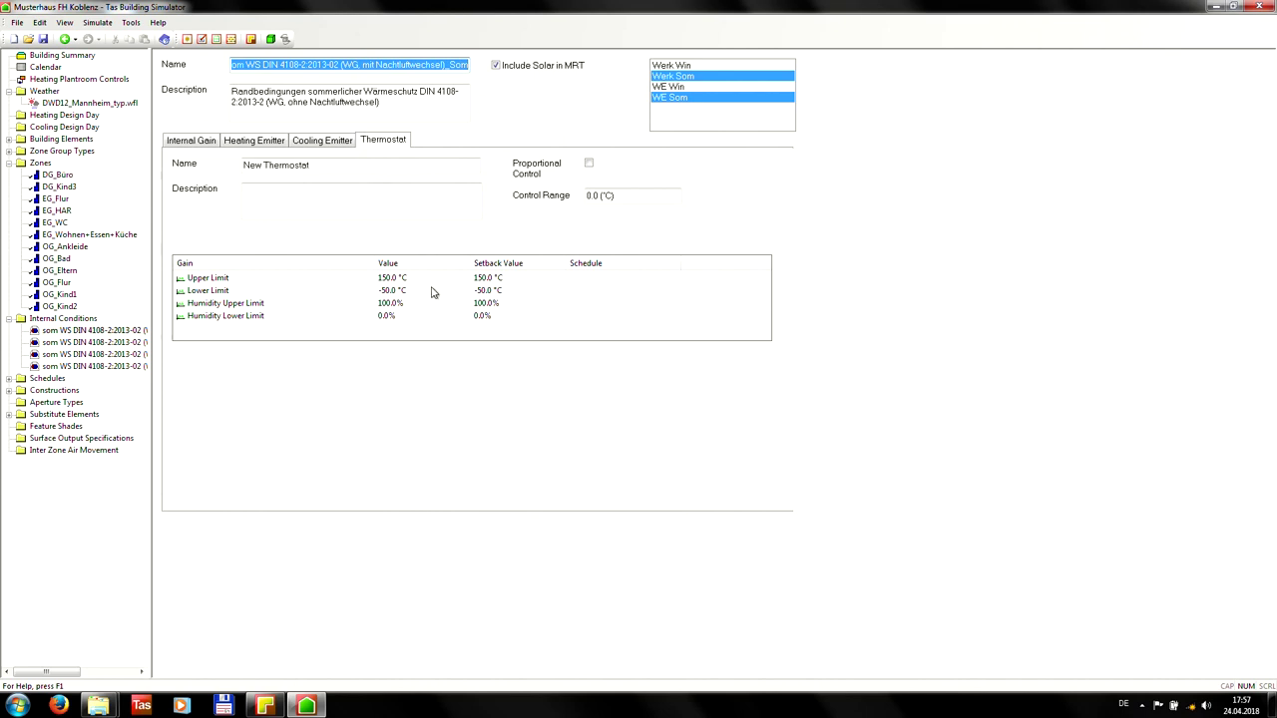
# Switch to the Windows Explorer window showing the Endversion project folder.
pyautogui.click(140, 706)
pyautogui.moveTo(98, 705)
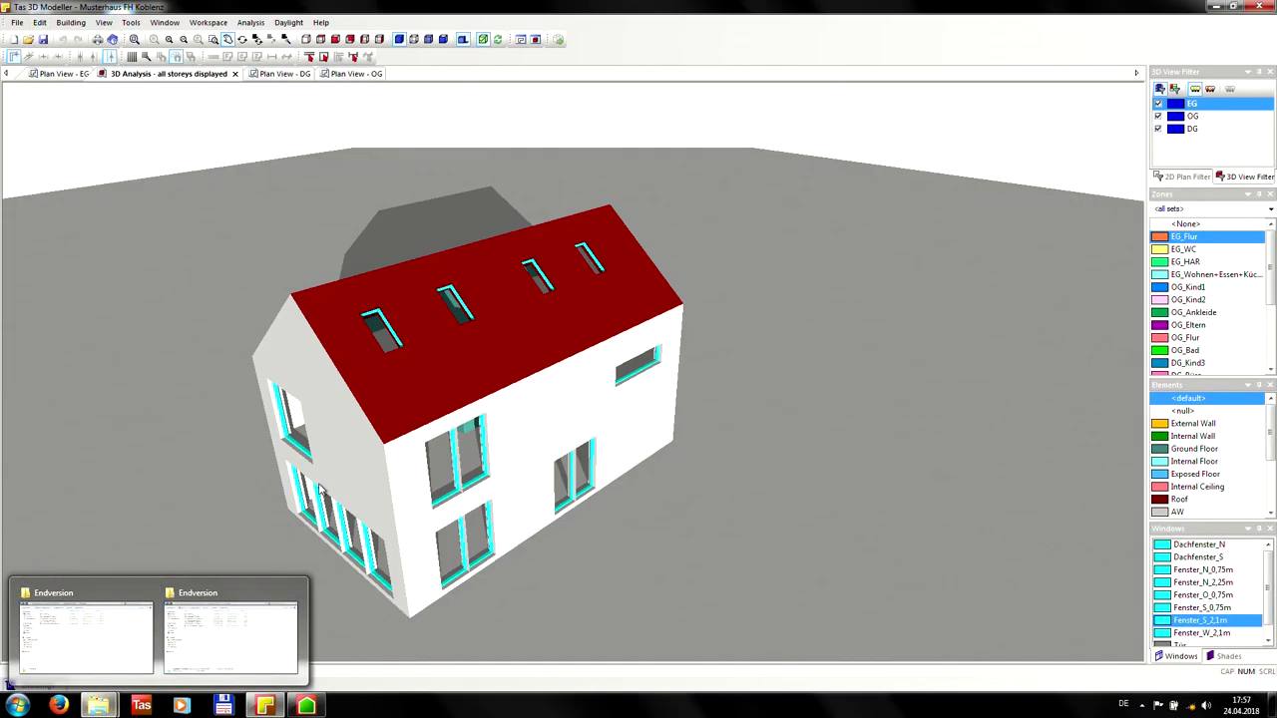
pyautogui.click(229, 633)
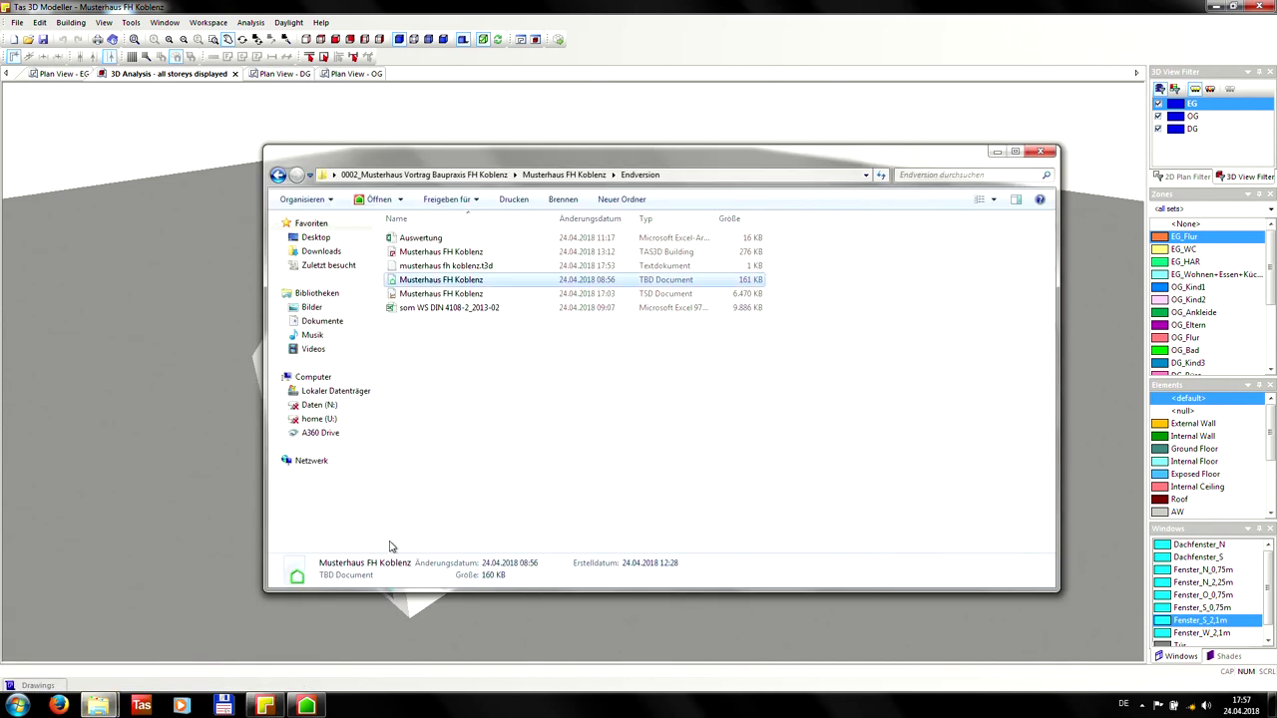
# Switch to Tas Building Simulator and run the full simulation without the pre-simulation checks, overwriting the Musterhaus FH Koblenz TSD results file.
pyautogui.click(307, 706)
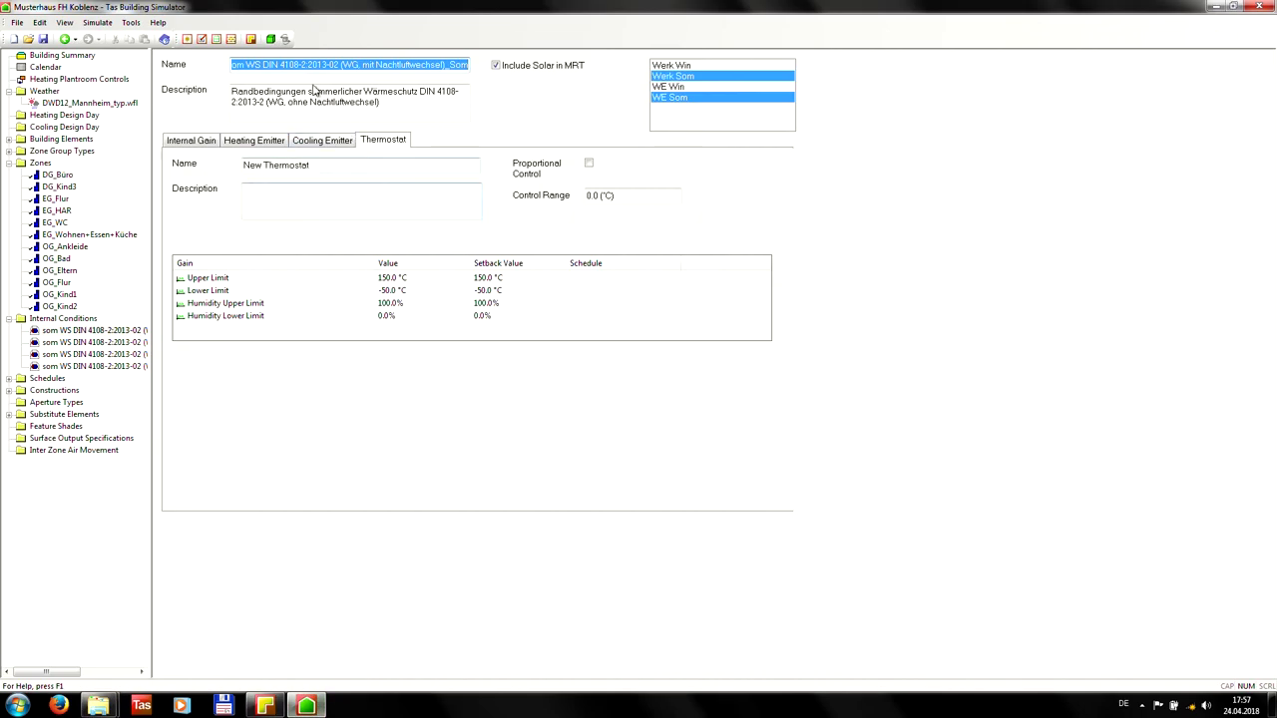
pyautogui.click(96, 22)
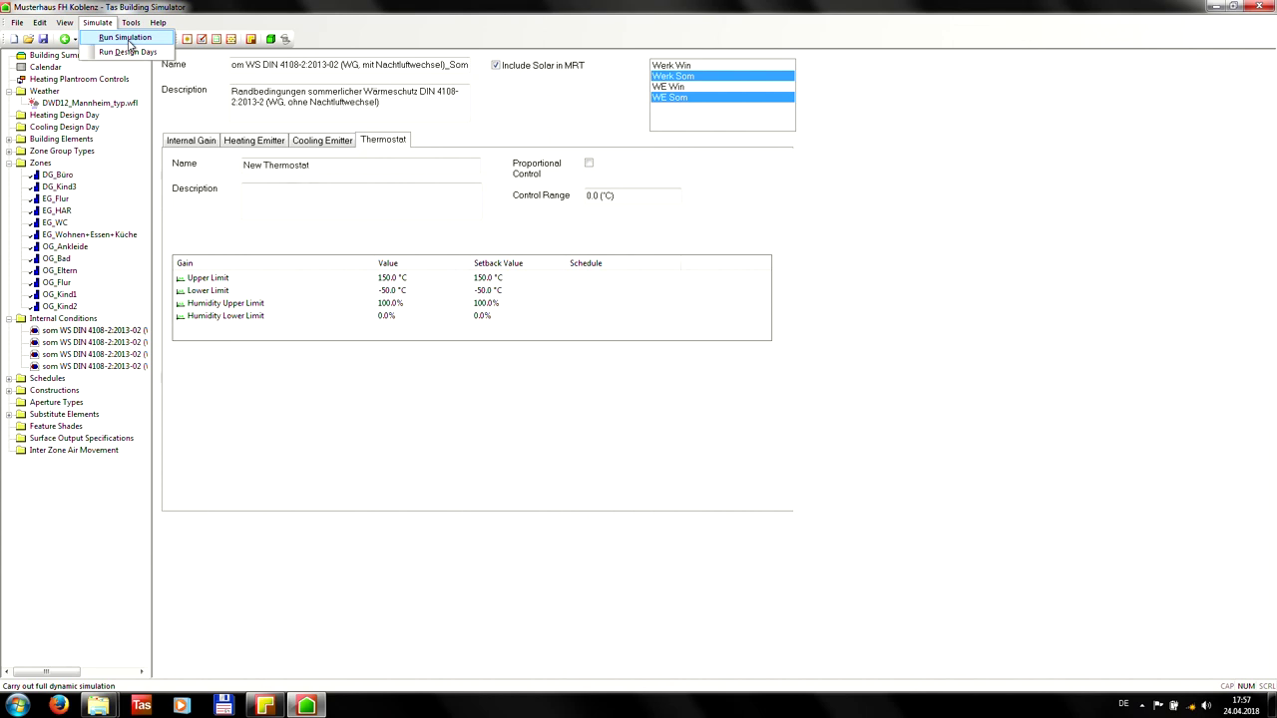
pyautogui.click(128, 40)
pyautogui.click(754, 382)
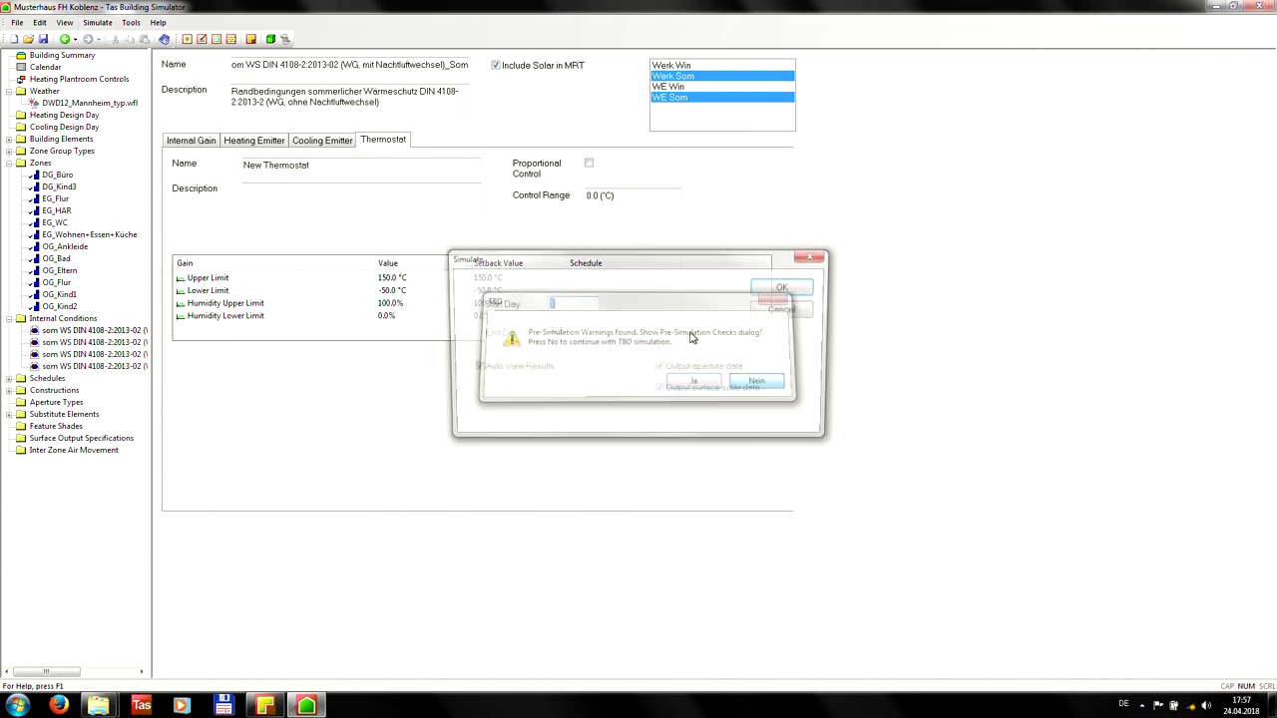
pyautogui.click(782, 287)
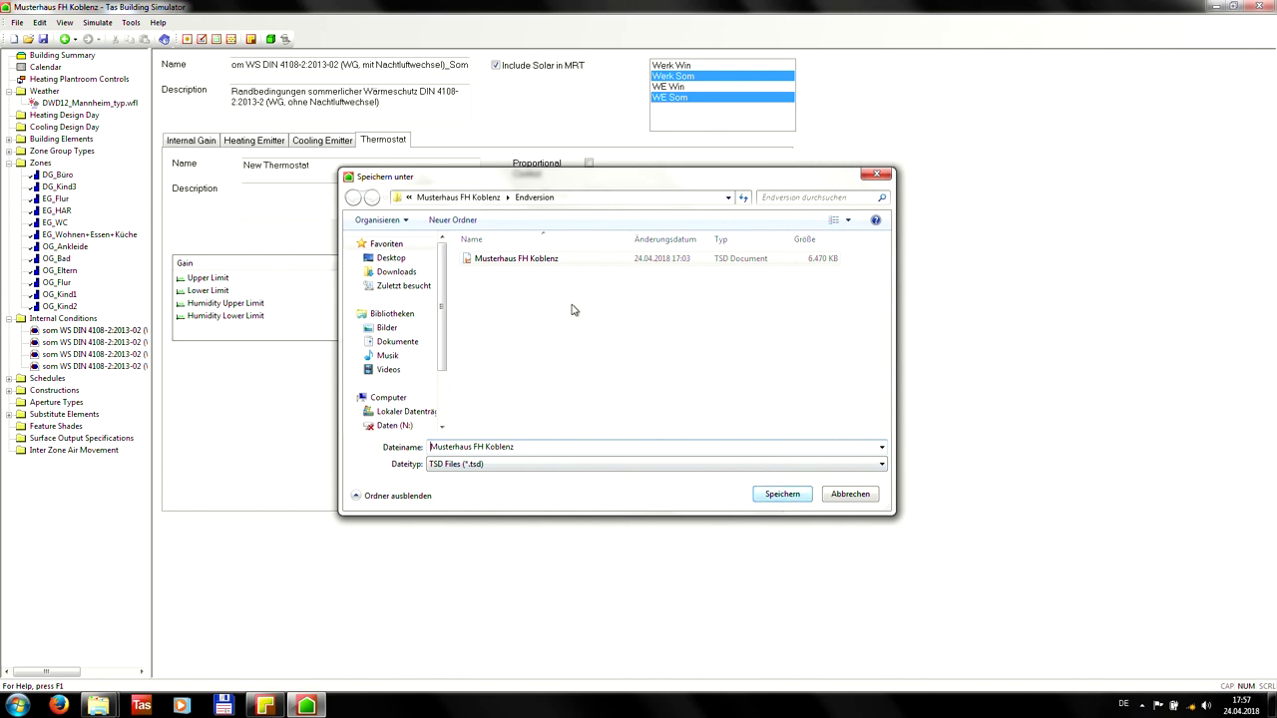
pyautogui.click(774, 499)
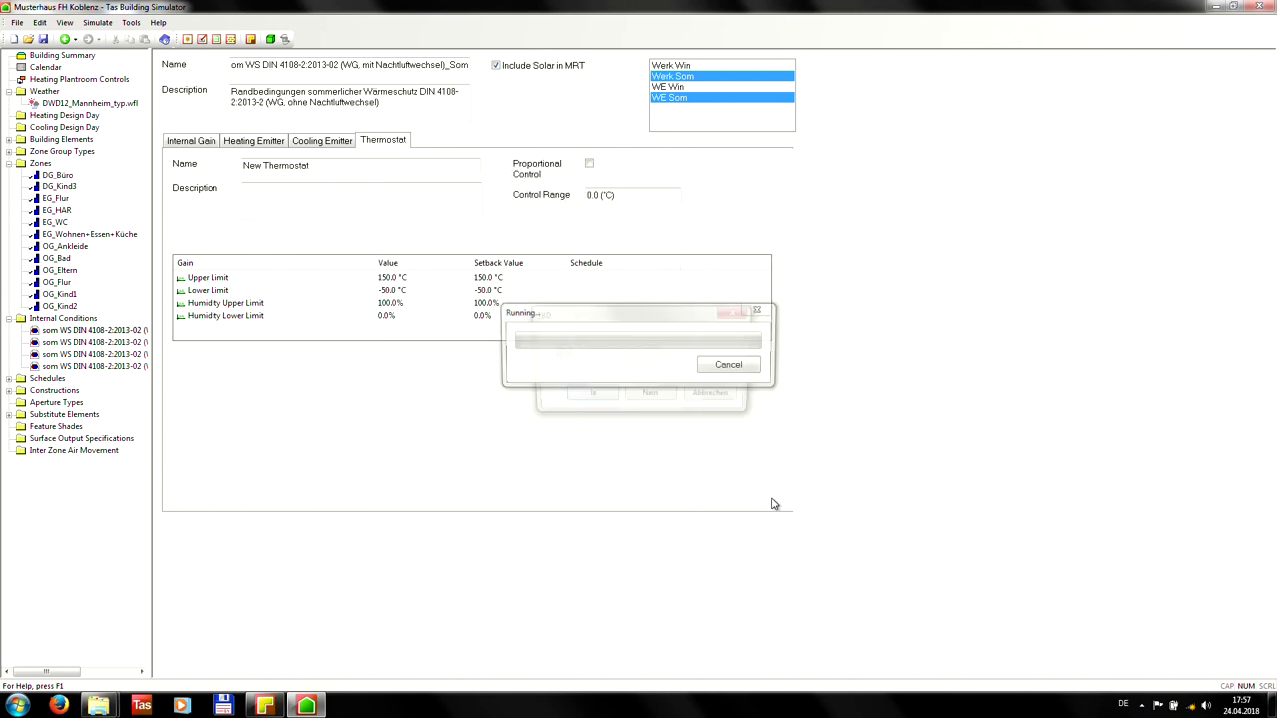
pyautogui.click(577, 395)
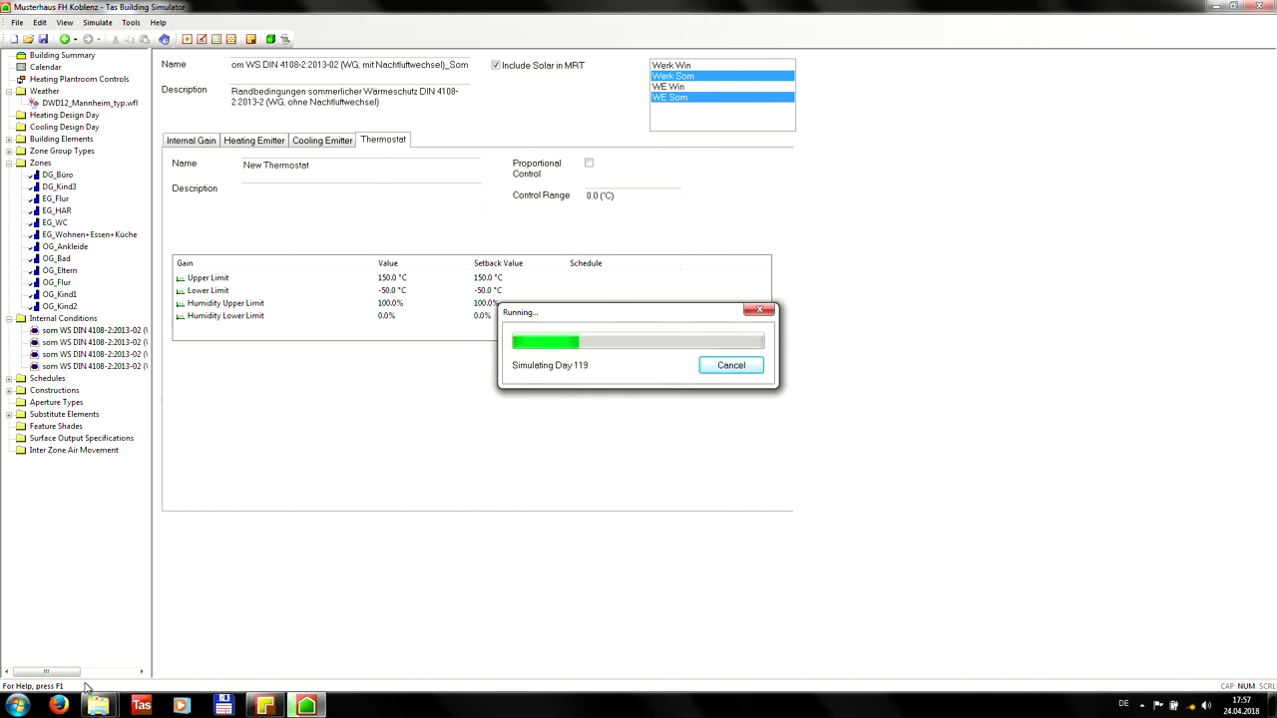
# Open the som WS DIN 4108-2_2013-02 Excel workbook from the Endversion folder.
pyautogui.moveTo(100, 706)
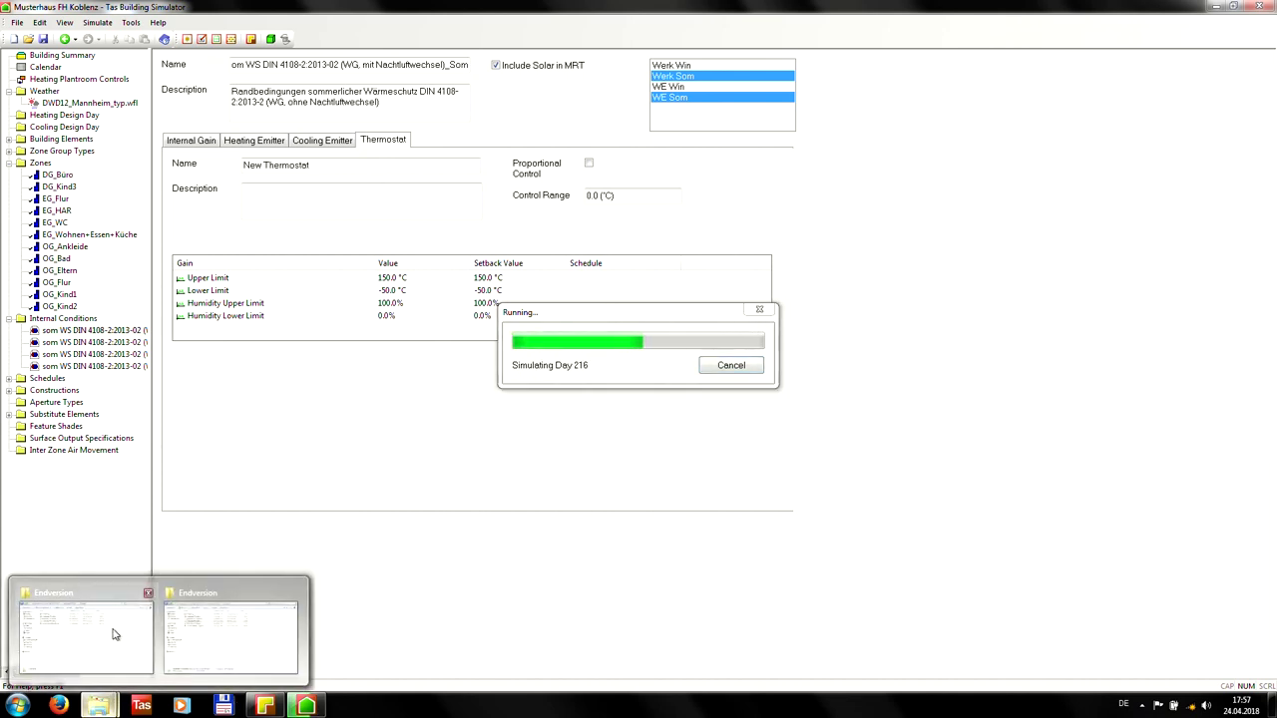
pyautogui.click(196, 615)
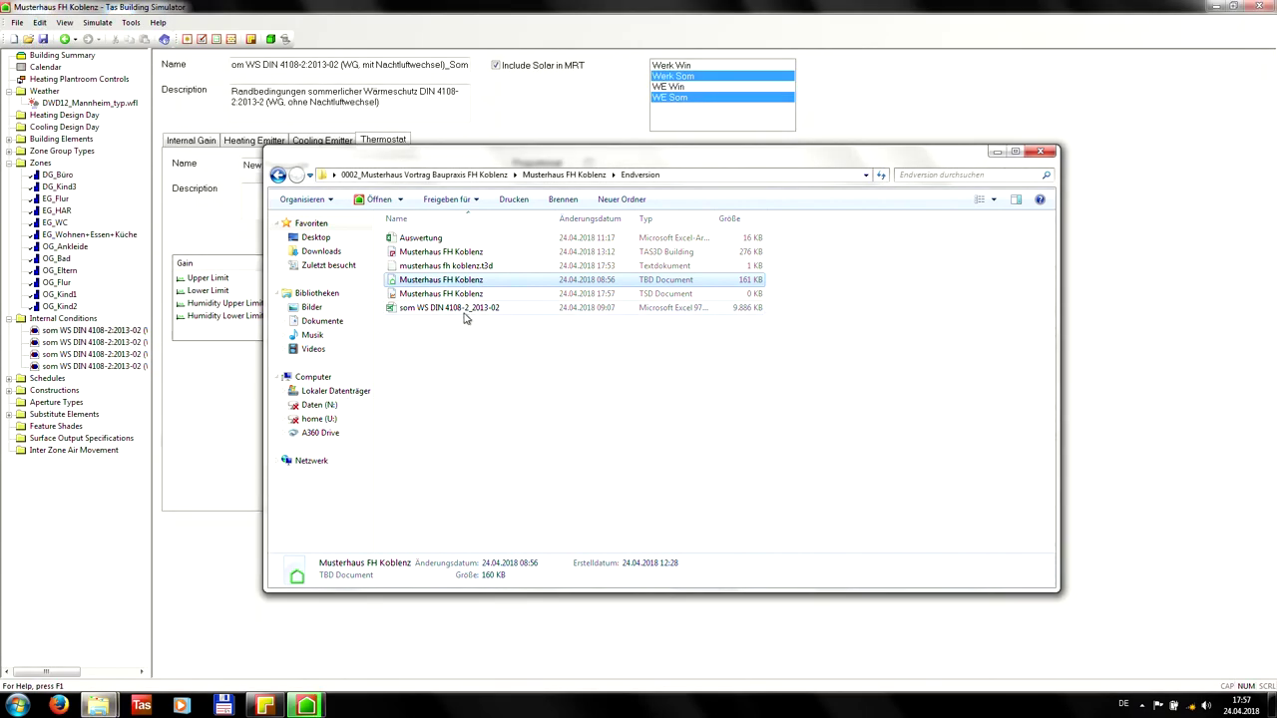
pyautogui.doubleClick(464, 310)
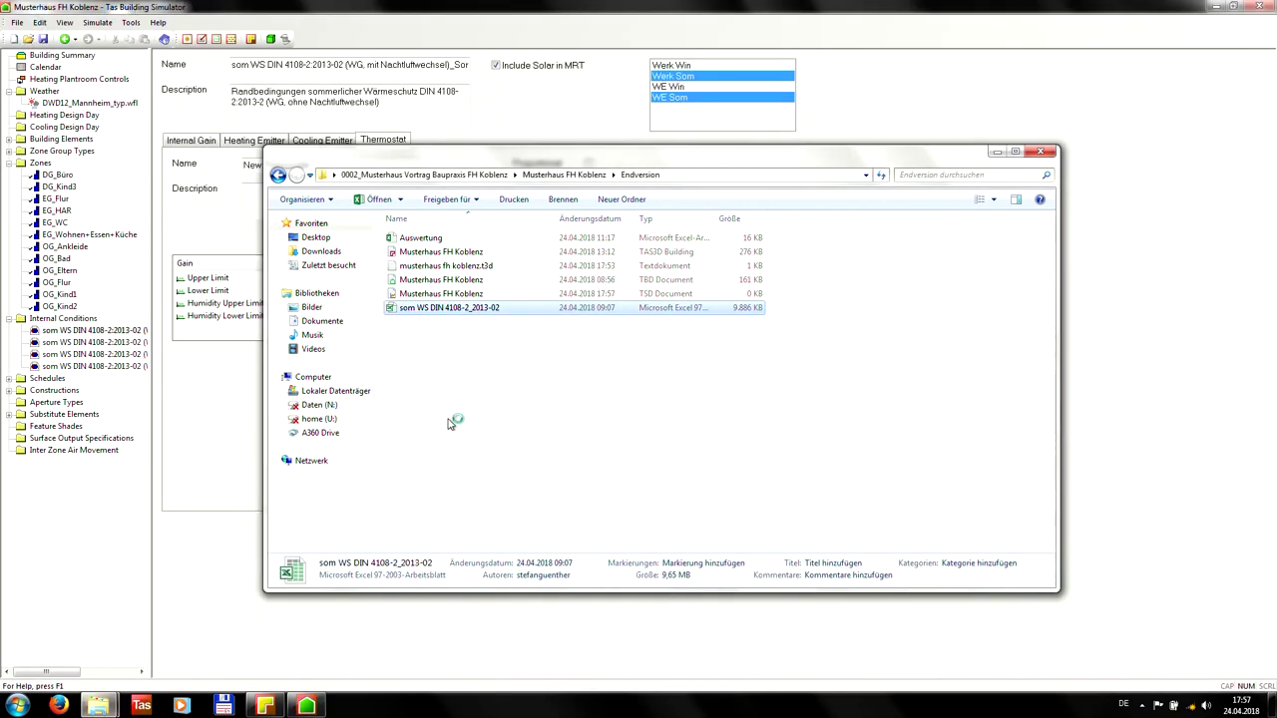
# Display the Empfindungstemperatur results for all zones in Tas Result Viewer.
pyautogui.click(84, 139)
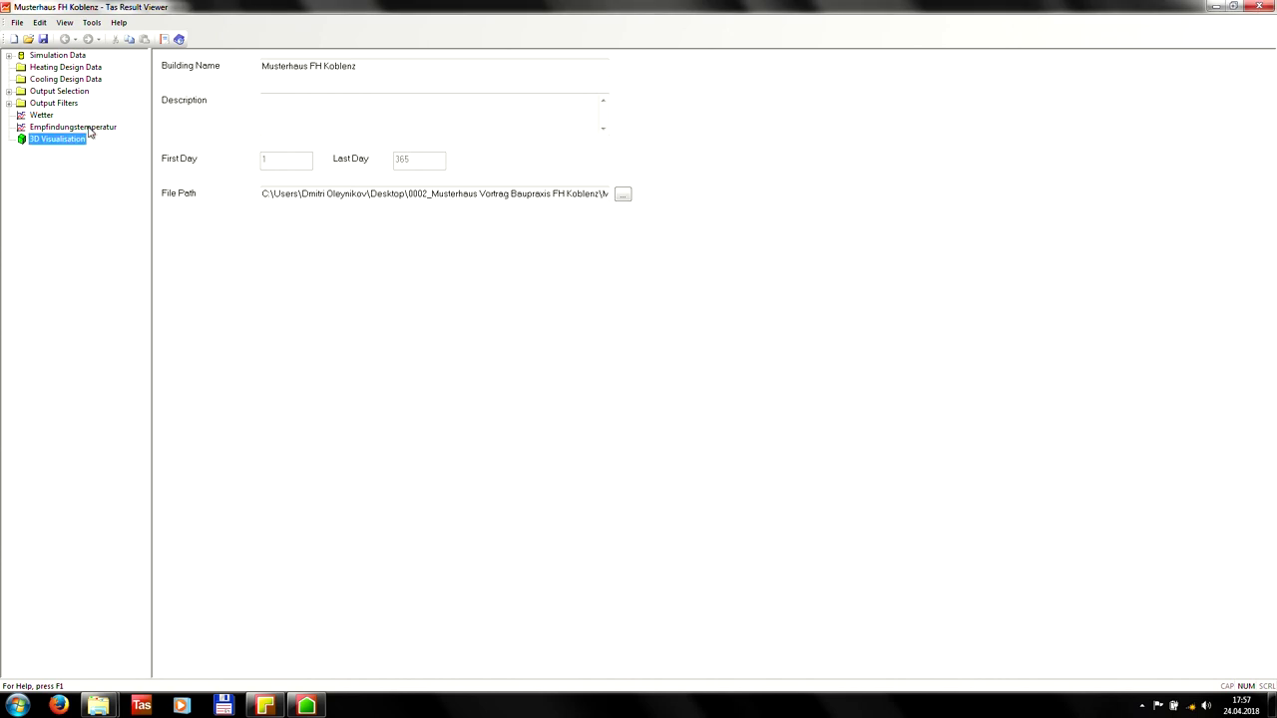
pyautogui.click(72, 128)
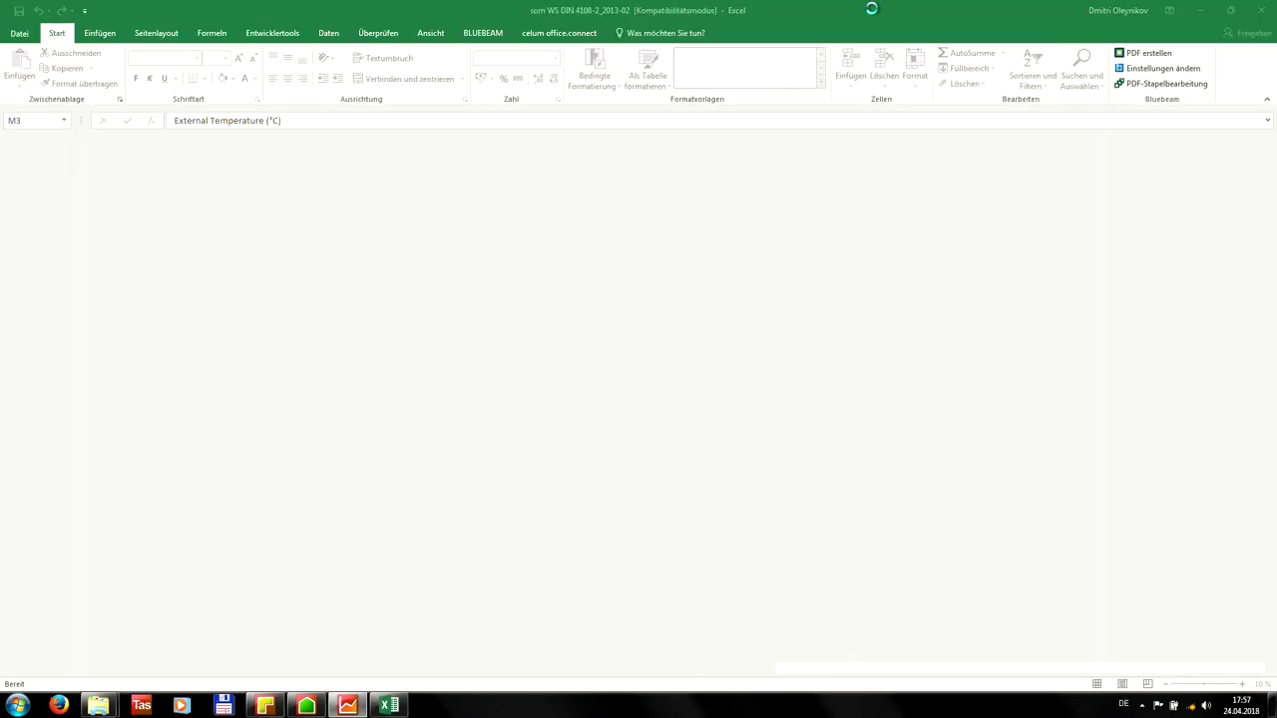
pyautogui.click(346, 707)
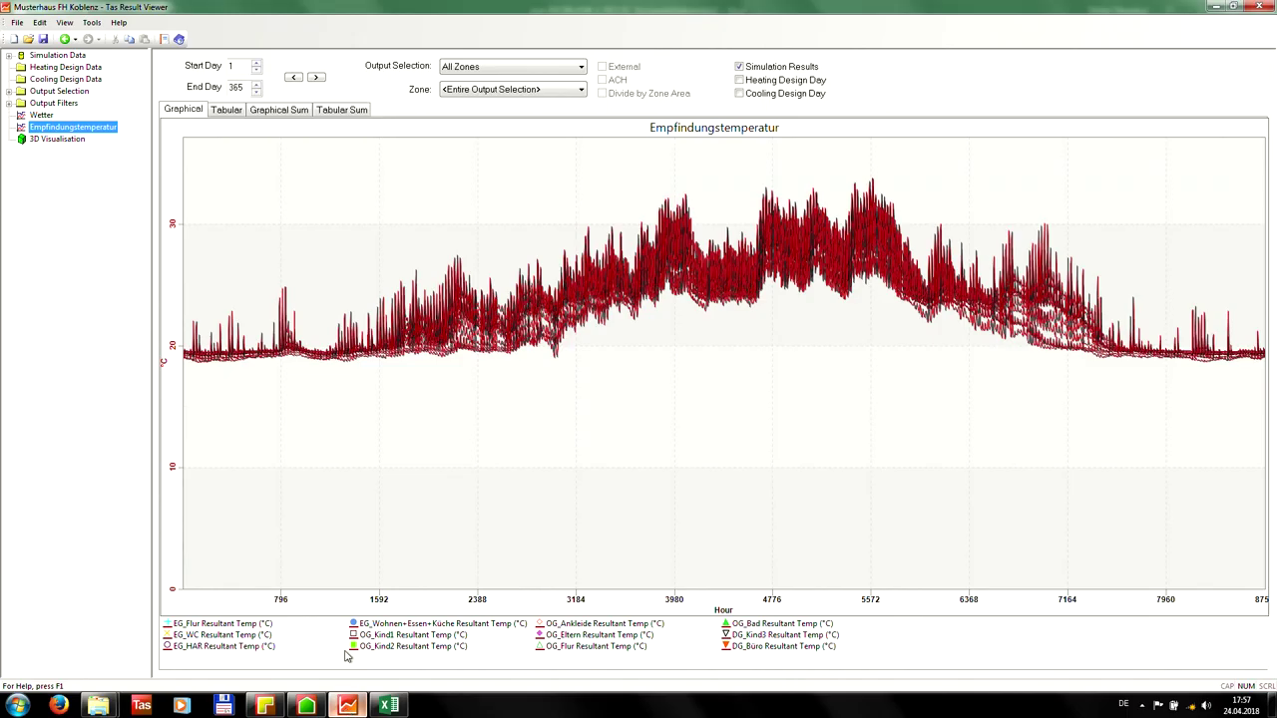
# Copy the tabulated EG_Wohnen+Essen+Küche resultant temperatures into cell N3 of the workbook's EG Wohnen+Essen+Küche sheet.
pyautogui.click(534, 91)
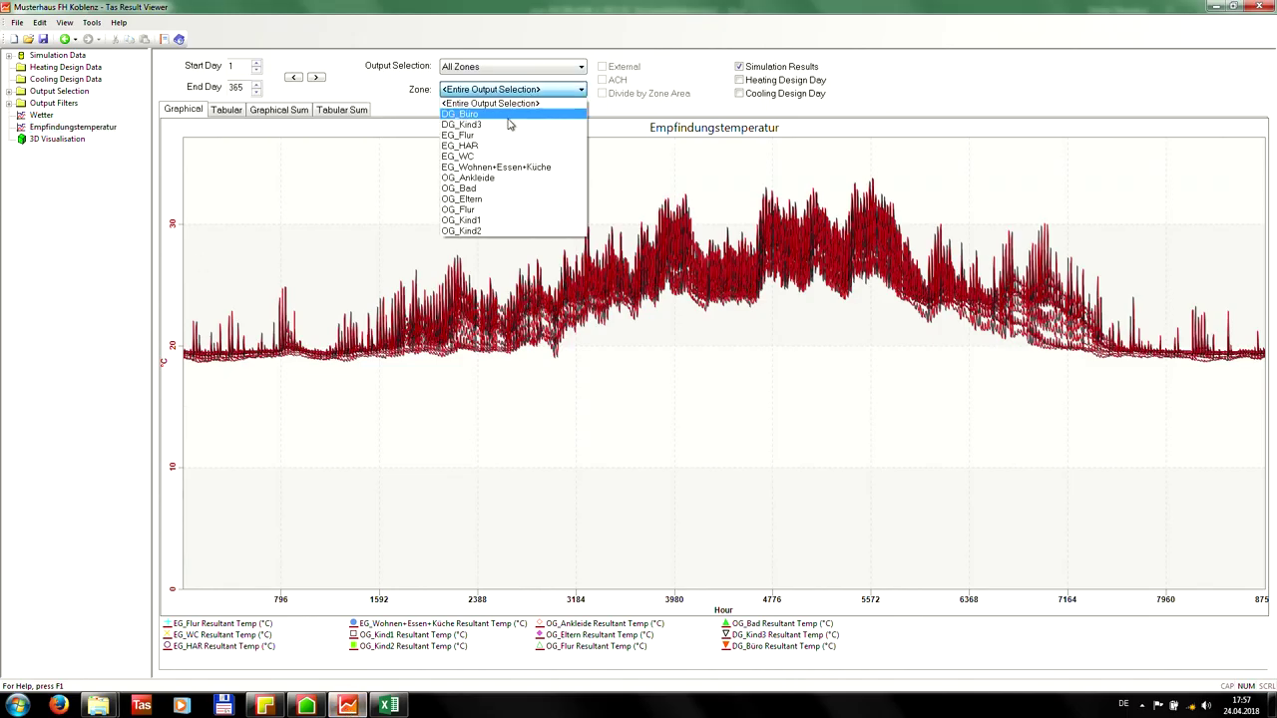
pyautogui.click(503, 167)
pyautogui.click(240, 110)
pyautogui.click(238, 155)
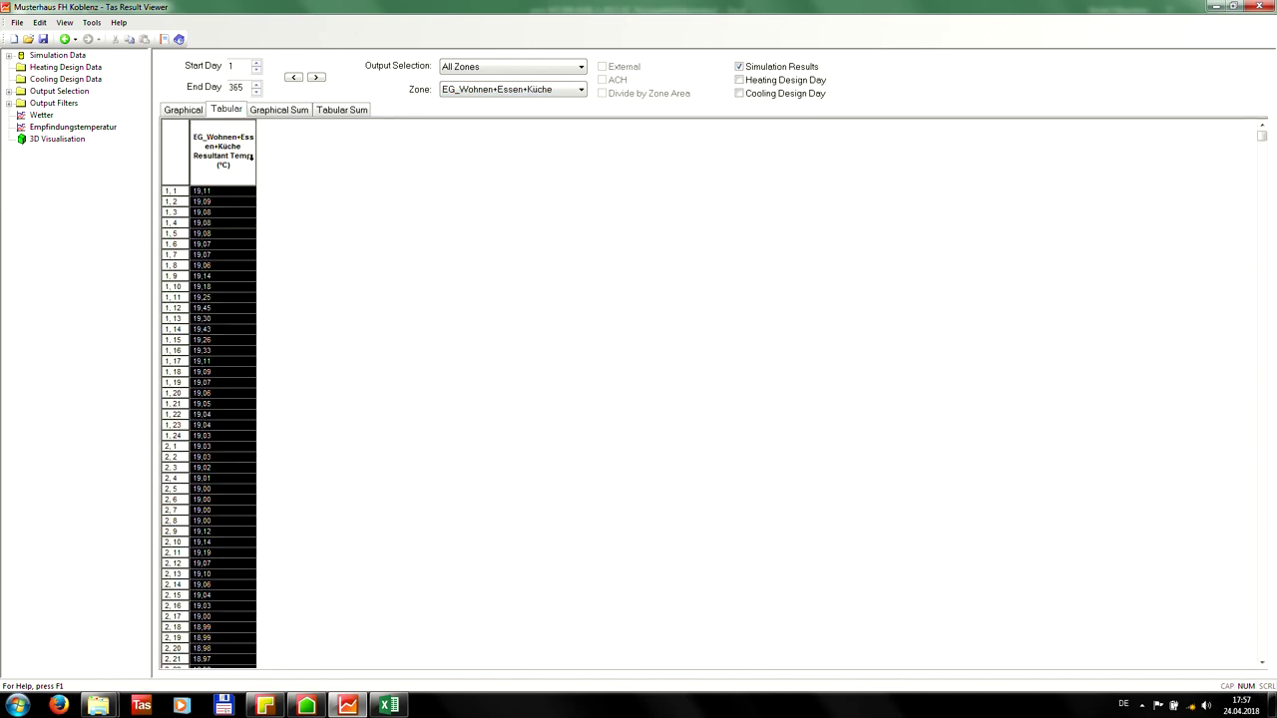
pyautogui.click(389, 707)
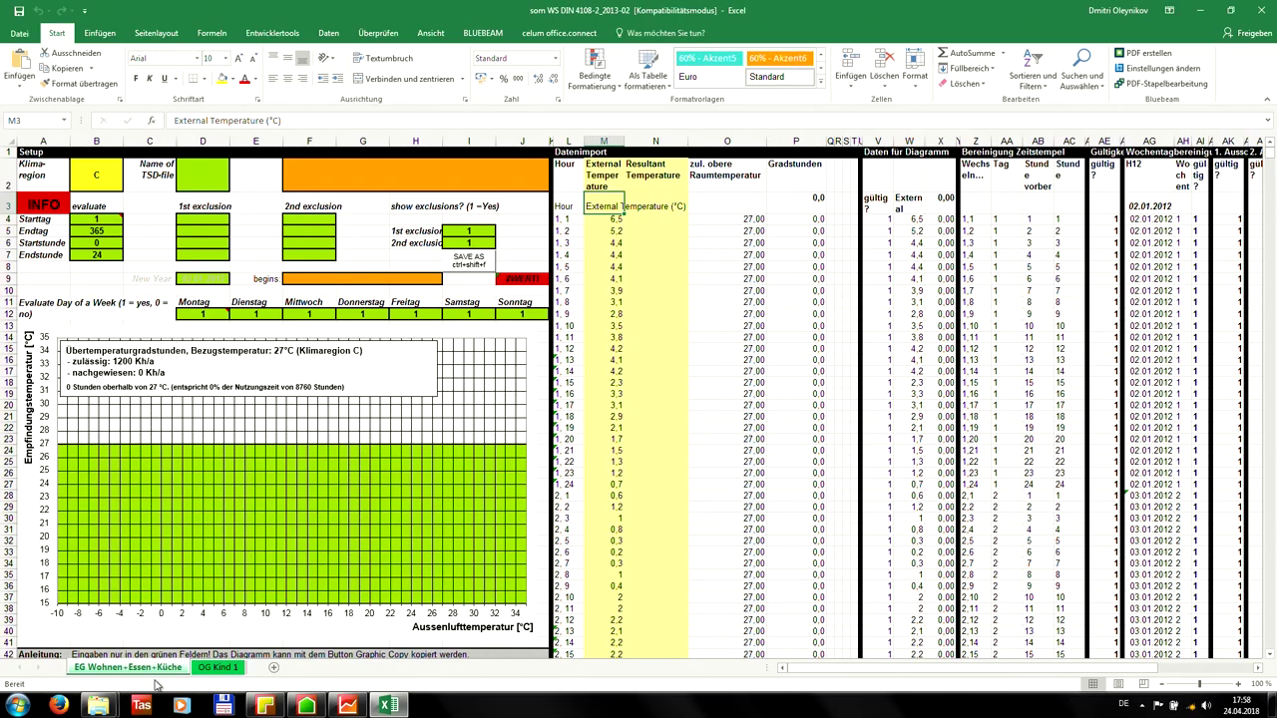
pyautogui.click(646, 207)
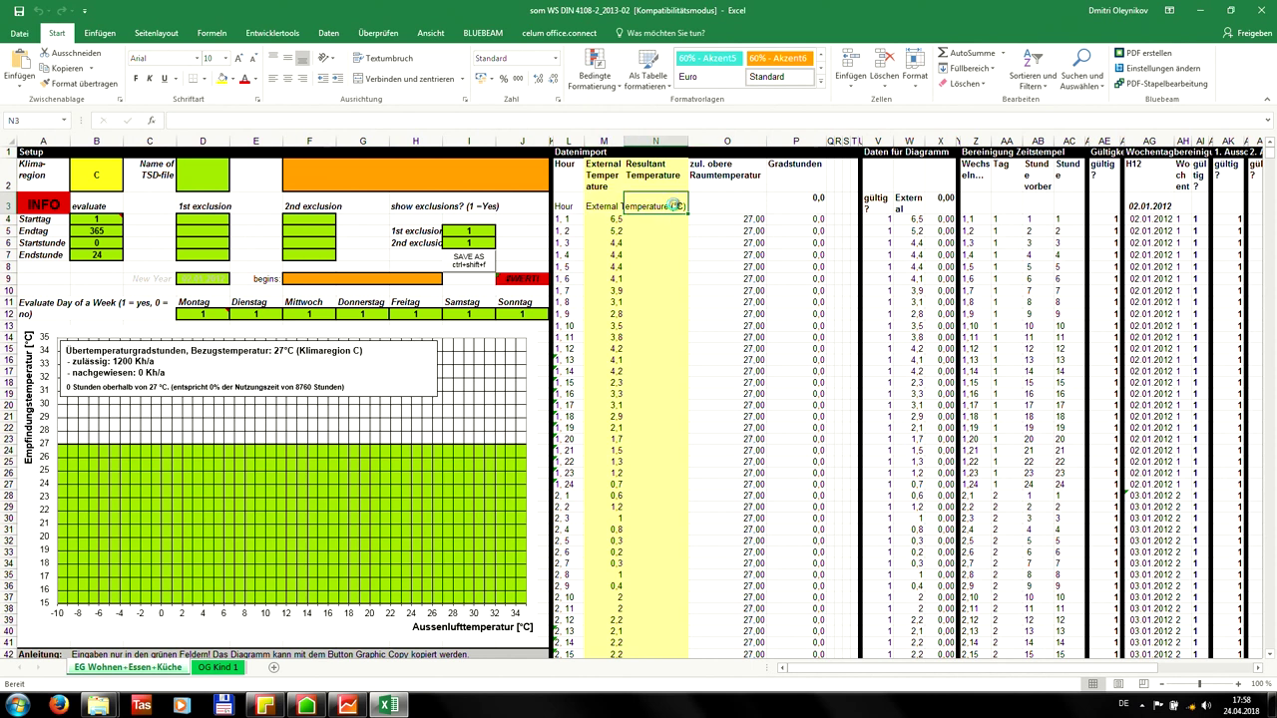
pyautogui.hotkey('ctrl', 'v')
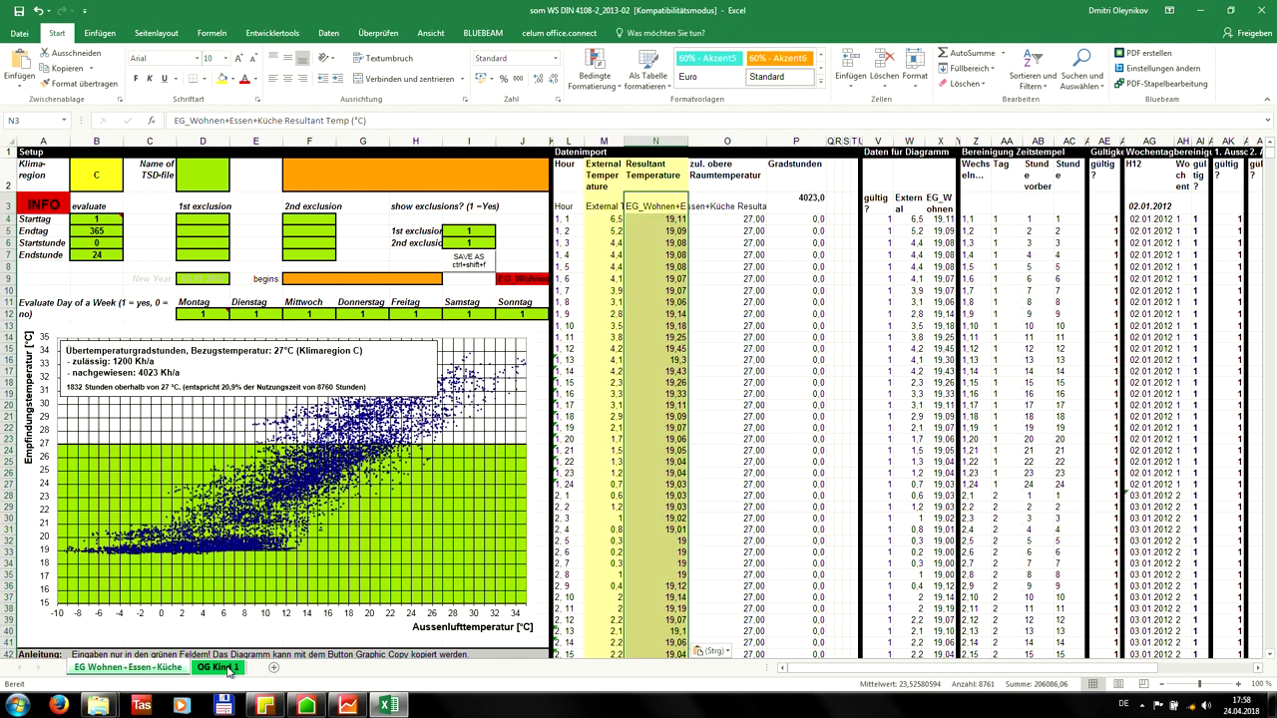
# Copy the OG_Kind1 resultant temperature column from Tas Result Viewer into cell N3 of the workbook's OG Kind 1 sheet.
pyautogui.hotkey('alt', 'Tab')
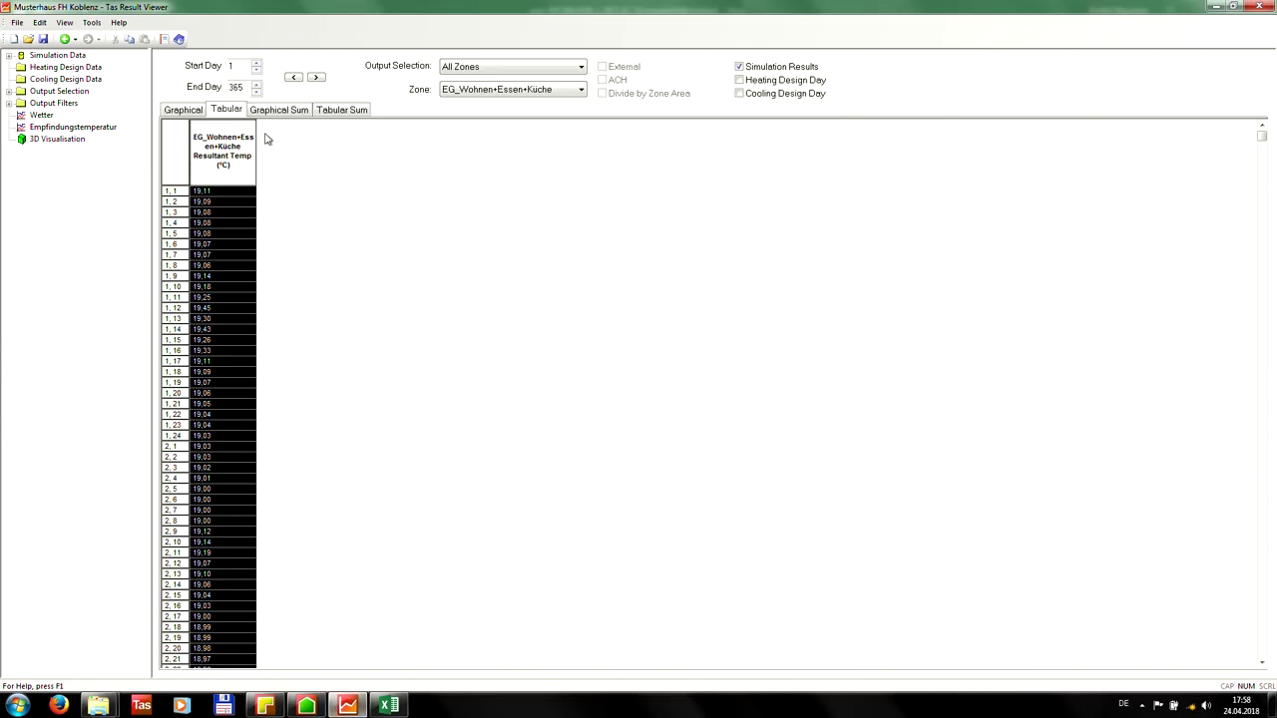
pyautogui.click(506, 90)
pyautogui.click(493, 229)
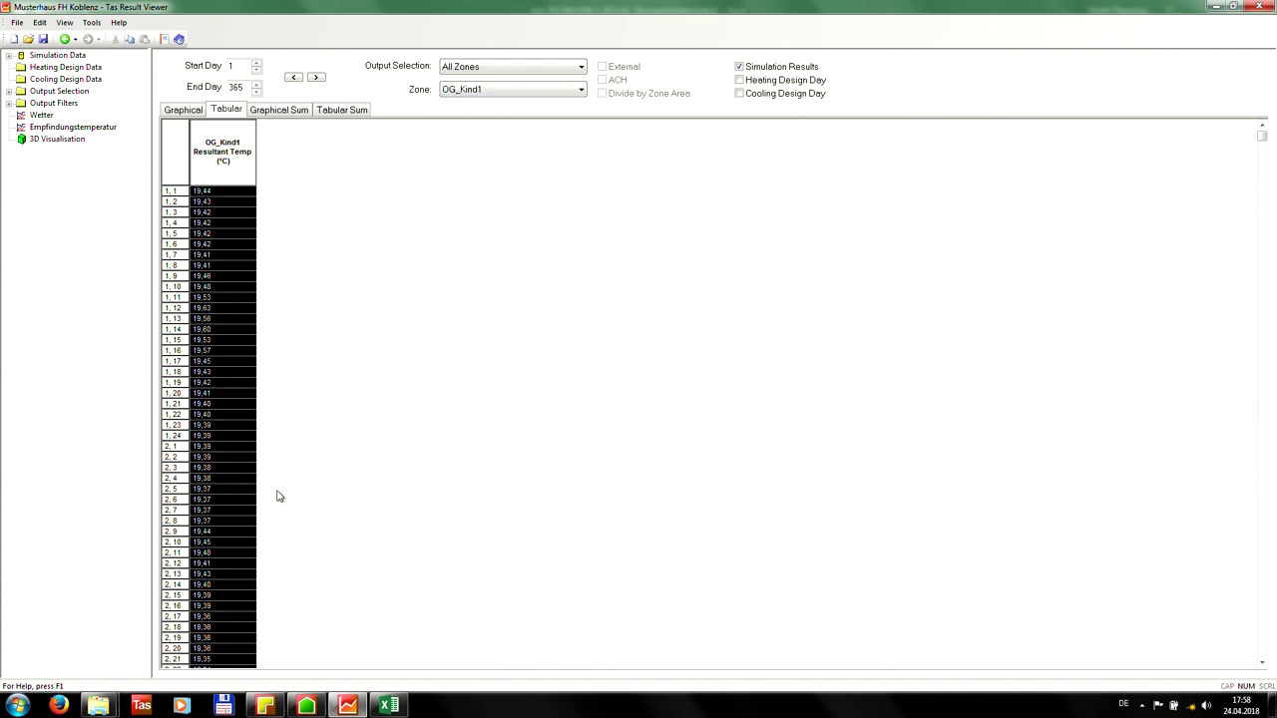
pyautogui.hotkey('alt', 'Tab')
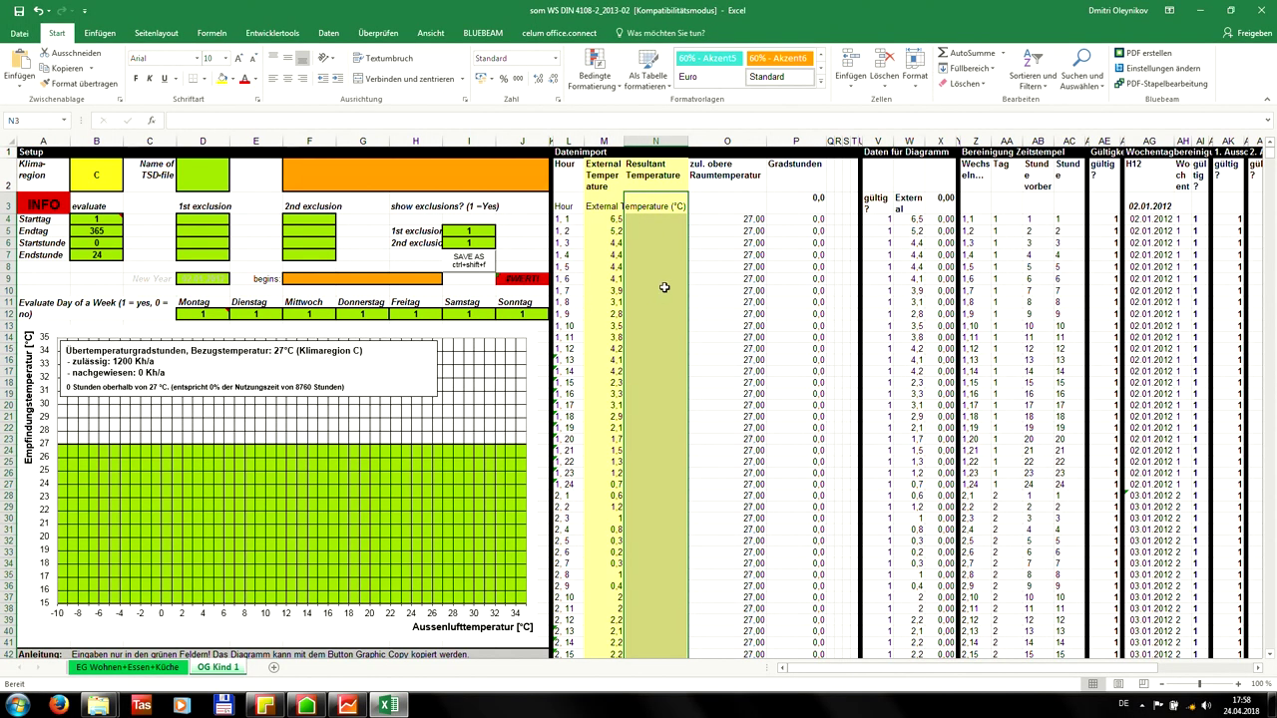
pyautogui.click(668, 206)
pyautogui.hotkey('ctrl', 'v')
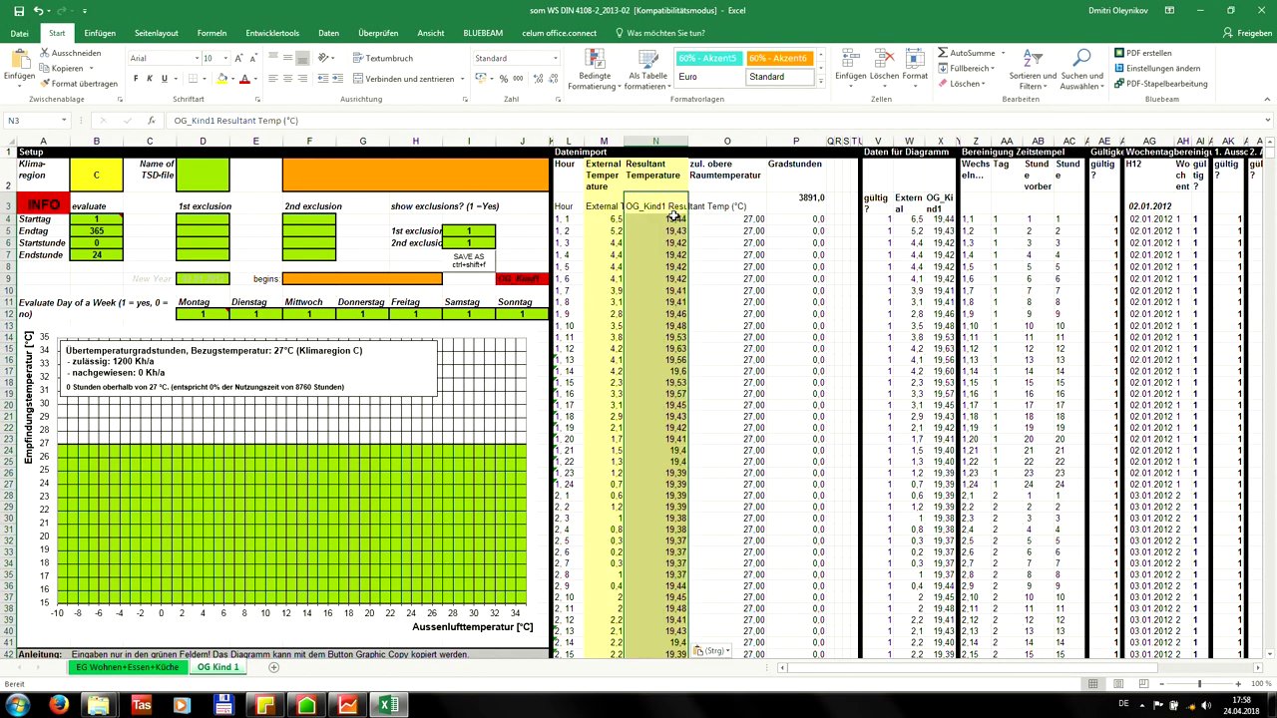
# Record variant 1 of EG_Wohnen+Essen+Küche in the evaluation table with 4023 Gradtagstunden and "nein" for Sommerlicher Wärmeschutz erfüllt.
pyautogui.click(123, 668)
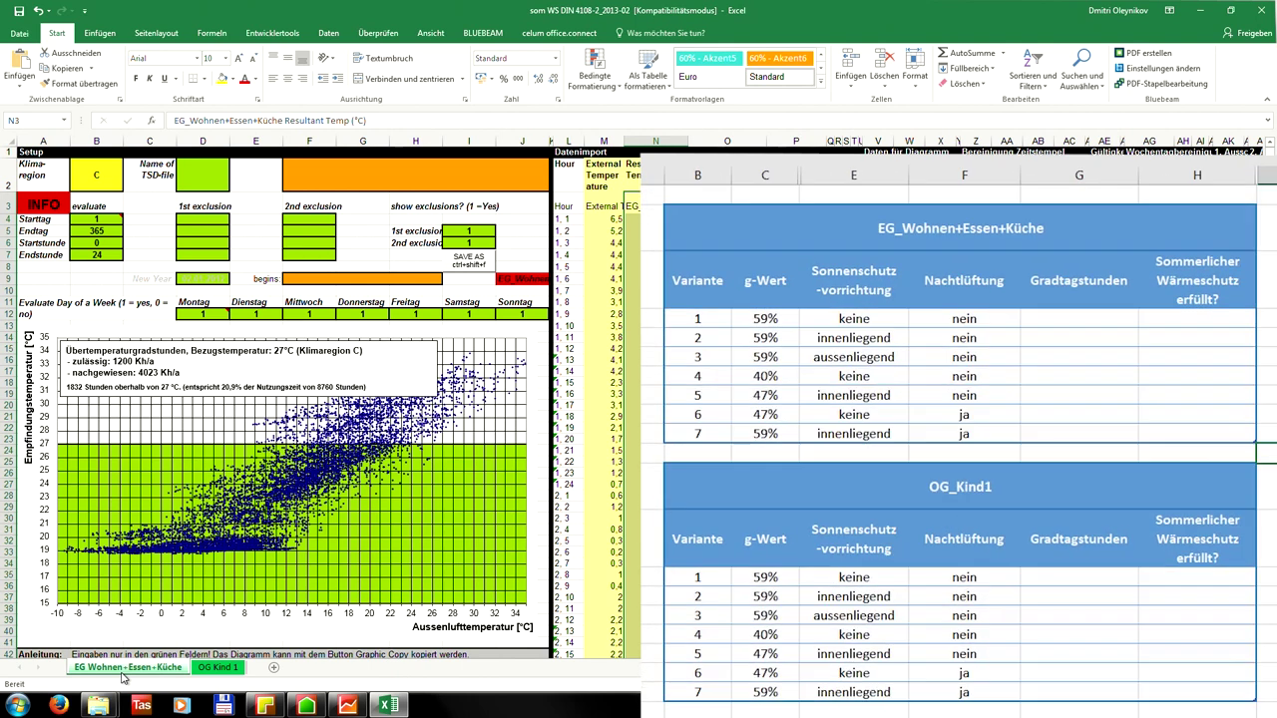
pyautogui.click(1080, 320)
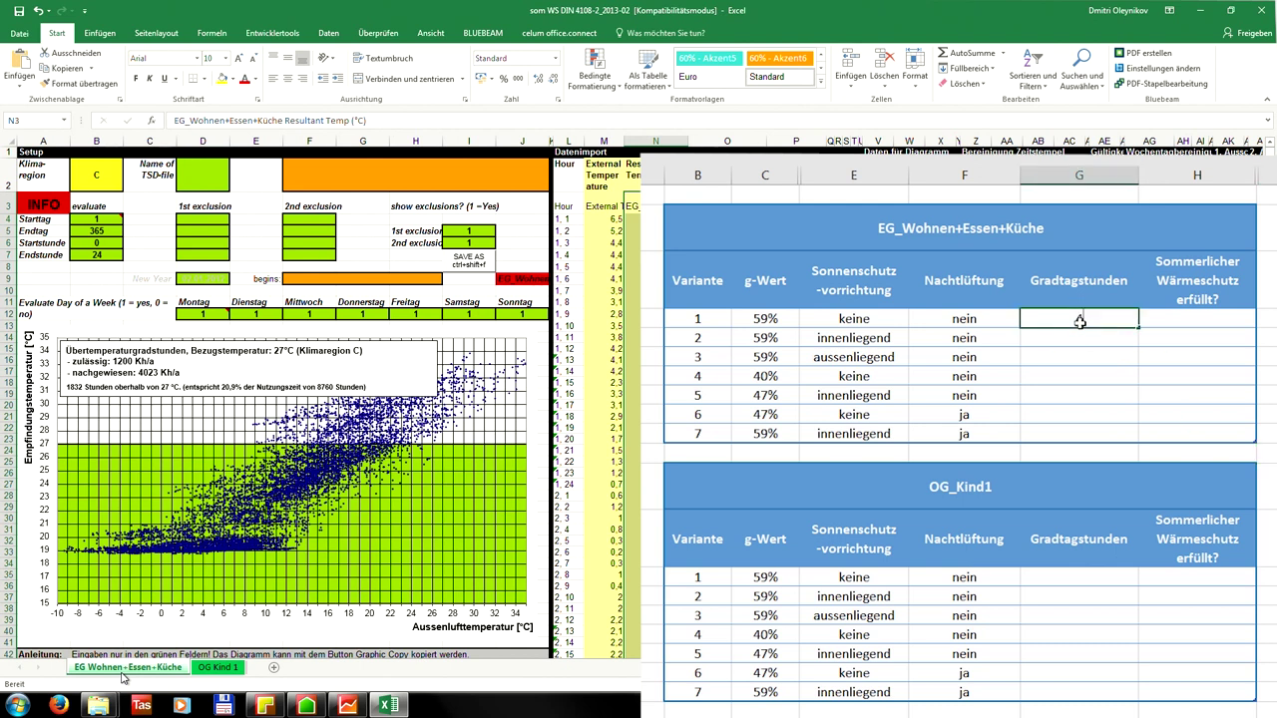
pyautogui.write('4023')
pyautogui.click(1197, 318)
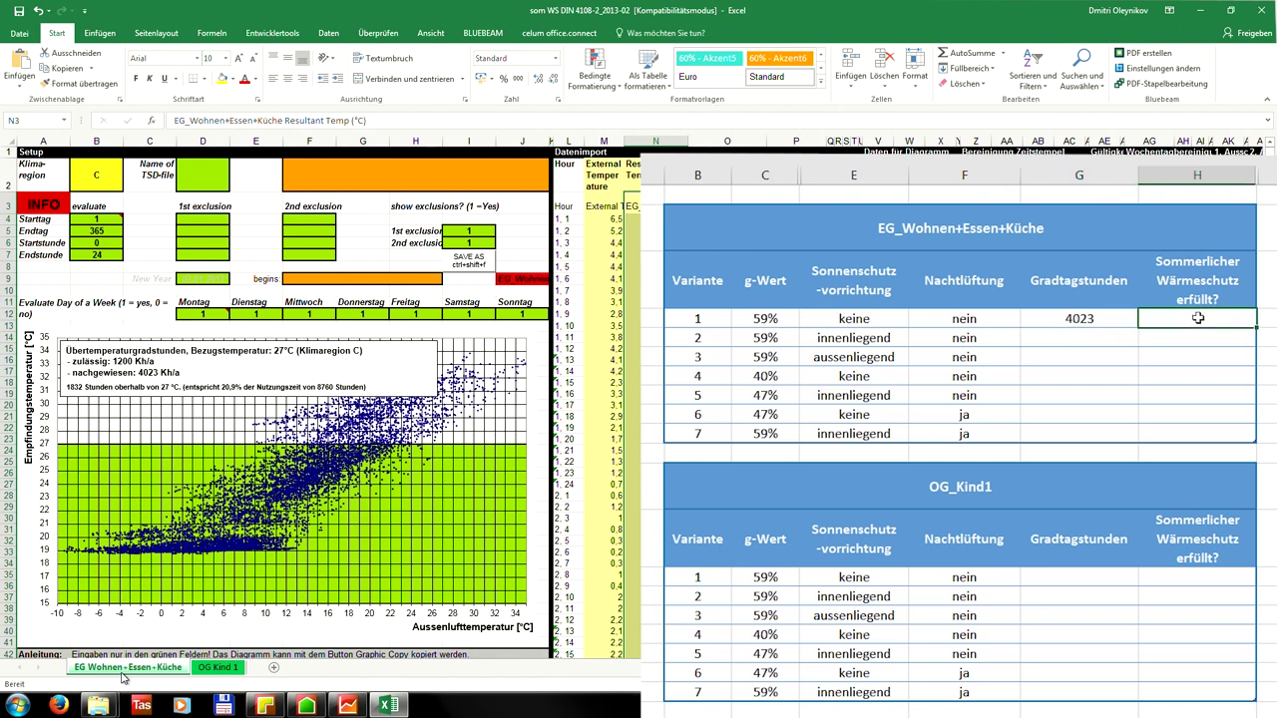
pyautogui.write('nein')
# Record variant 1 of OG_Kind1 in the evaluation table with 3891 Gradtagstunden and "nein" for Sommerlicher Wärmeschutz erfüllt.
pyautogui.click(1073, 570)
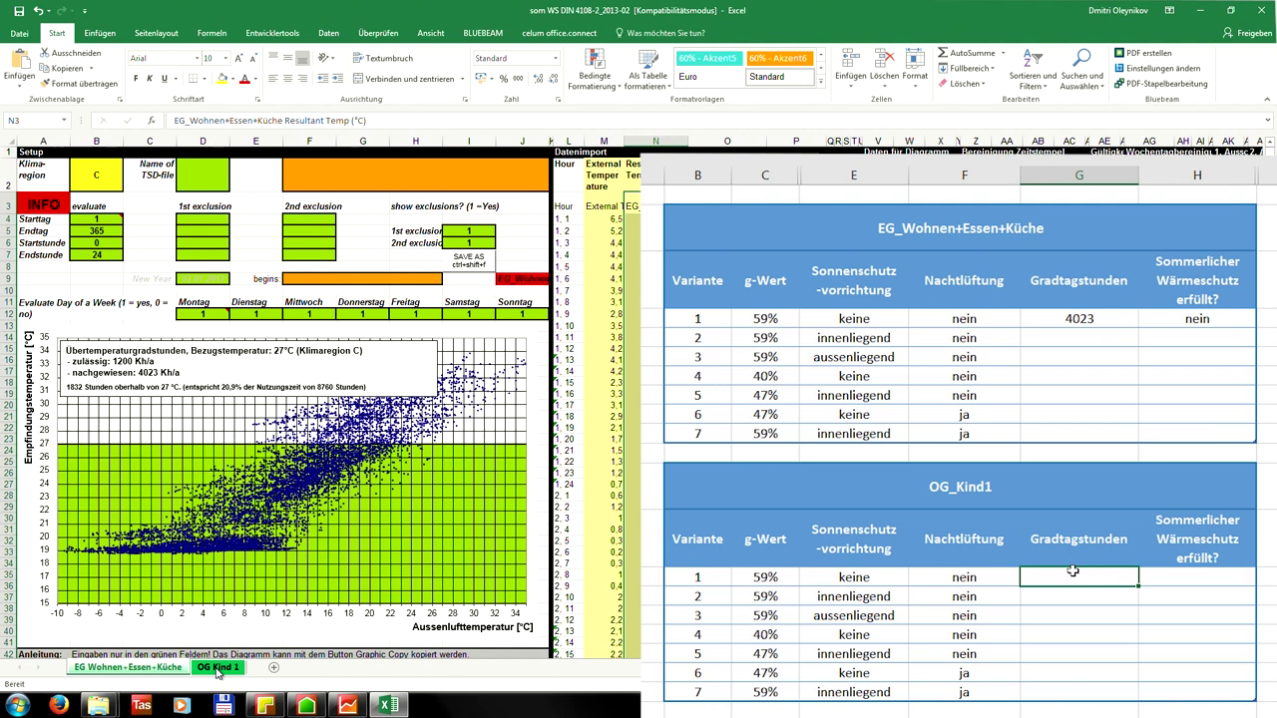
pyautogui.click(218, 667)
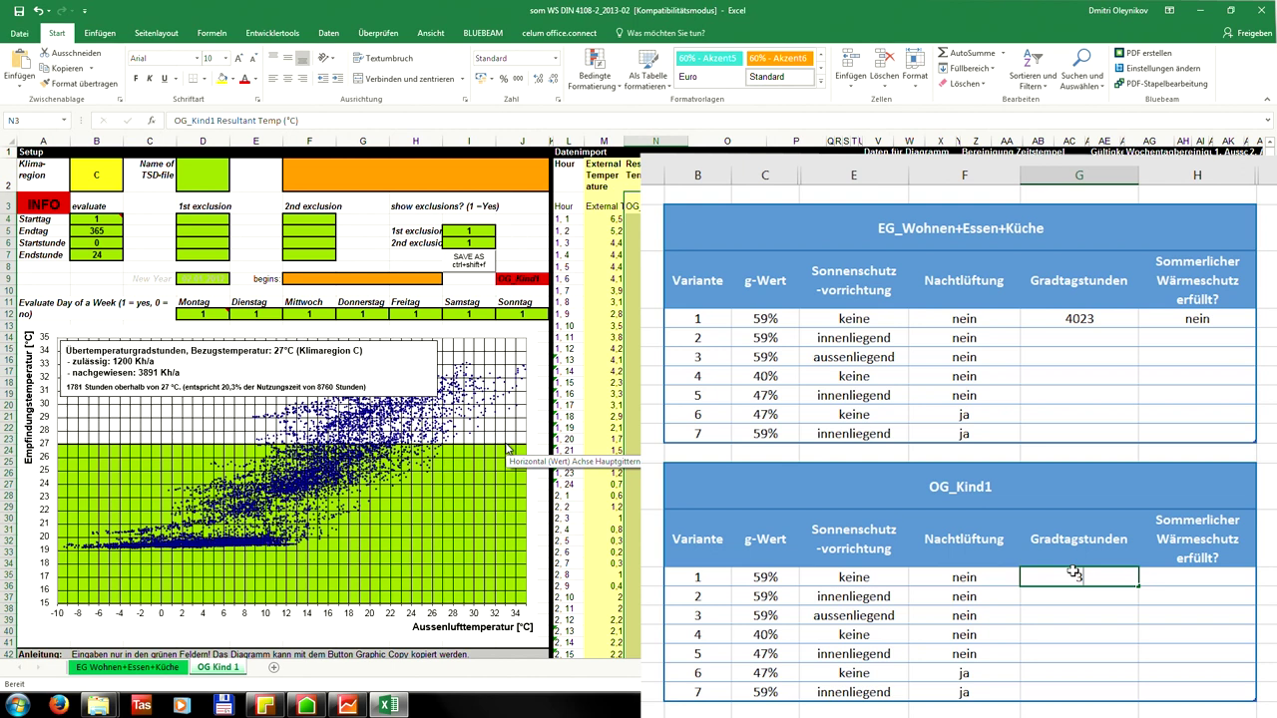
pyautogui.write('891')
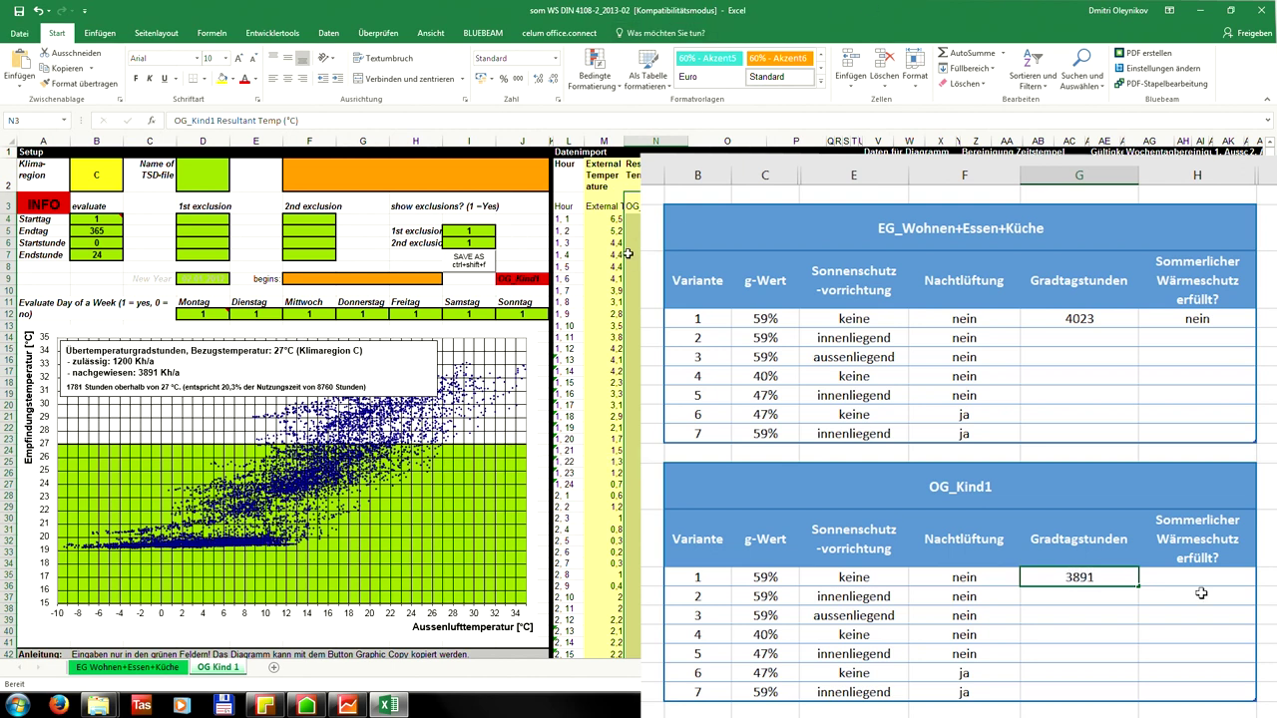
pyautogui.click(1201, 576)
pyautogui.write('nei')
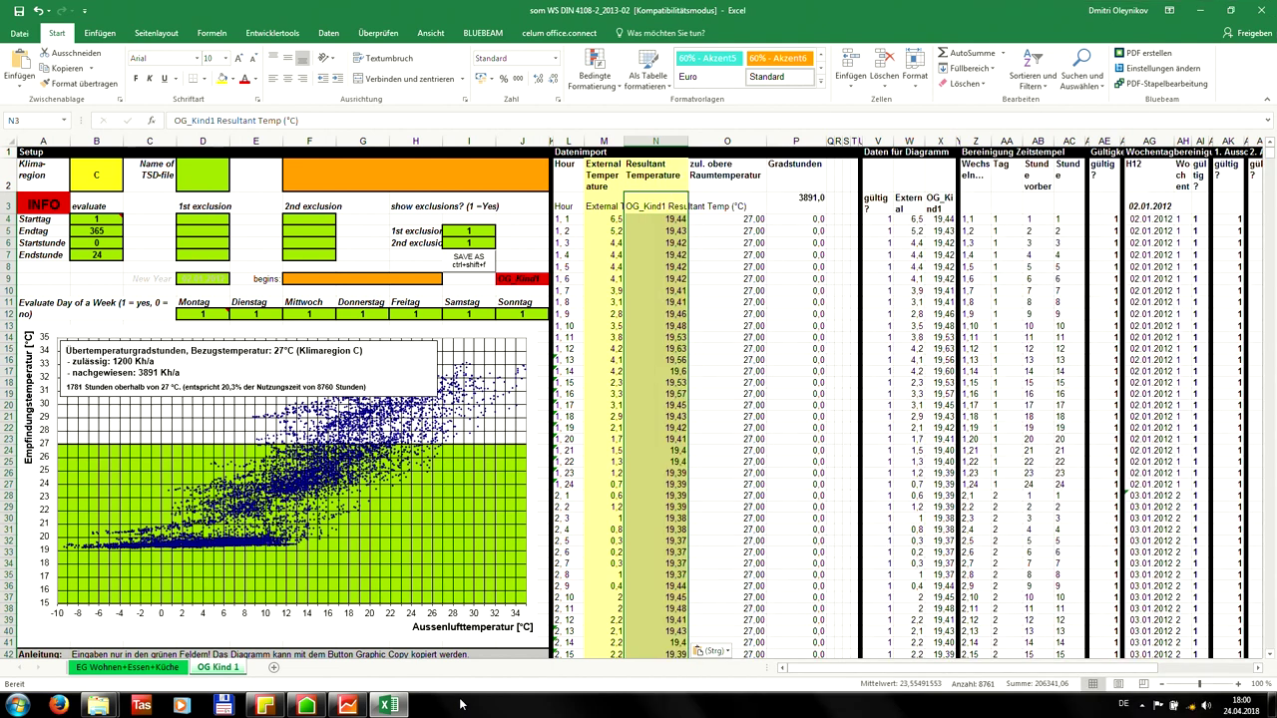
# Close Tas Result Viewer and switch back to Tas Building Simulator.
pyautogui.moveTo(345, 708)
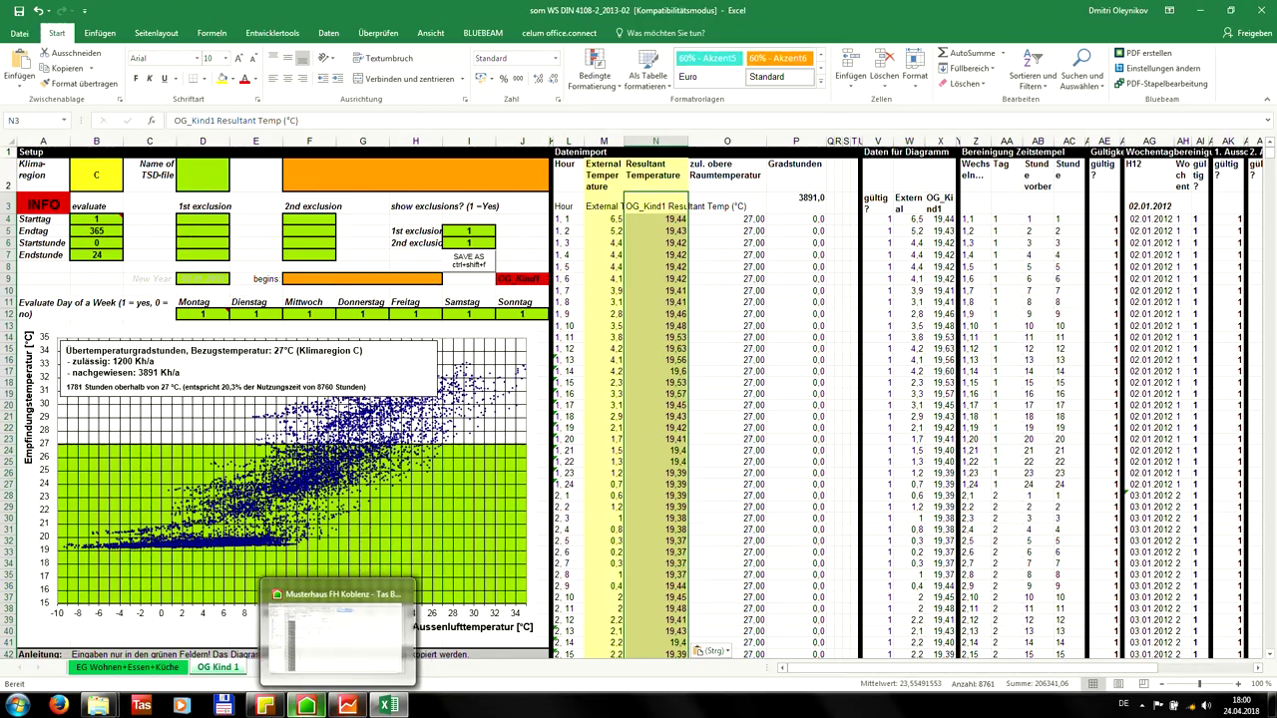
pyautogui.click(337, 626)
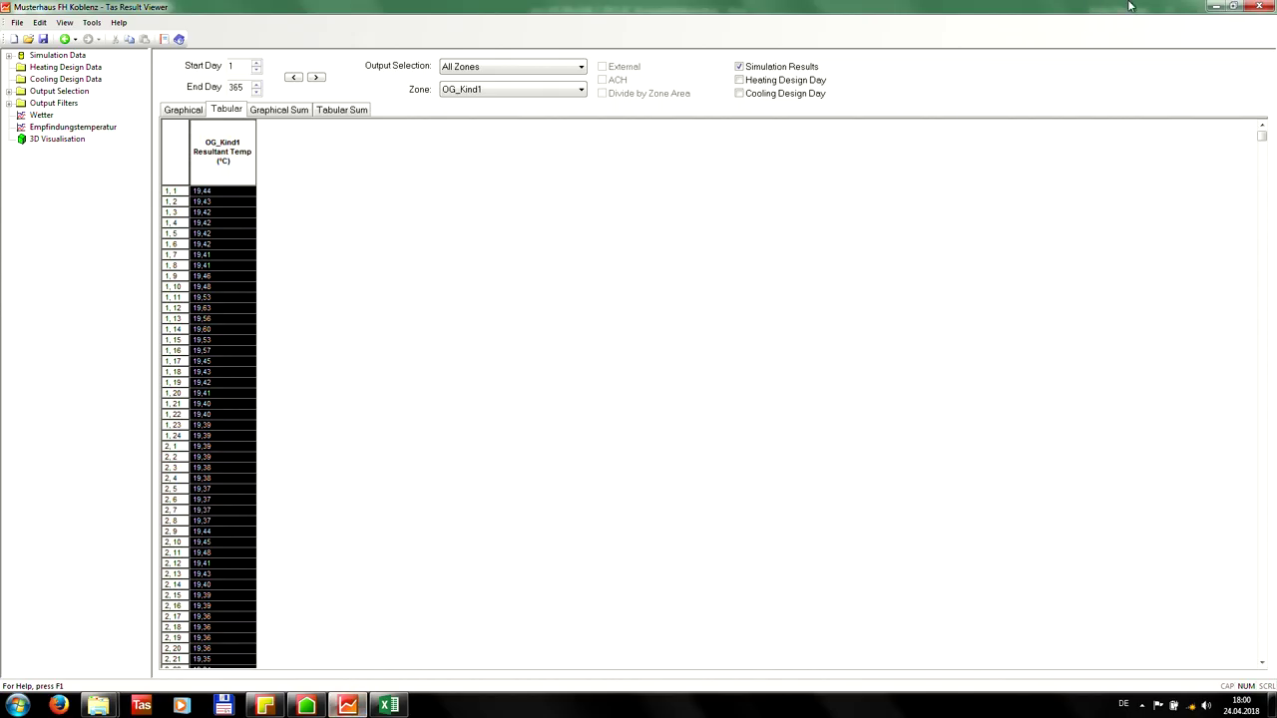
pyautogui.click(1259, 6)
pyautogui.click(308, 707)
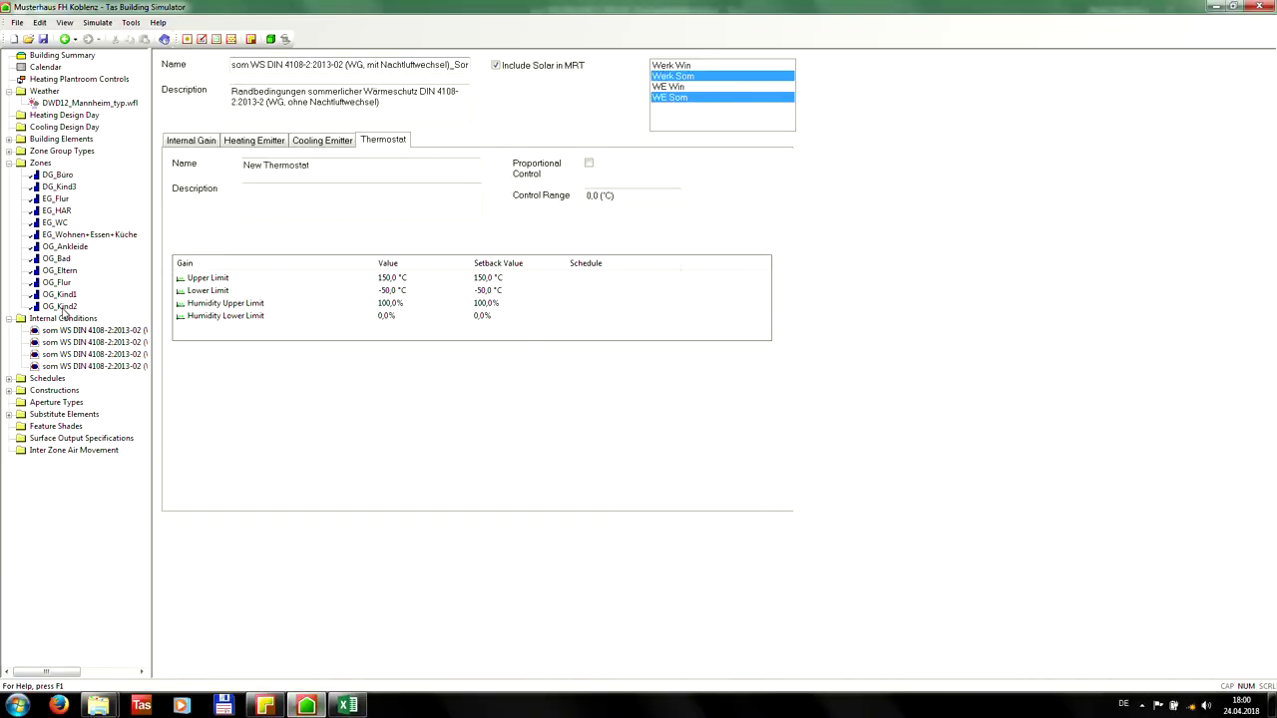
# Review the building elements sorted by construction, and open the Verschattung N substitute element.
pyautogui.click(55, 140)
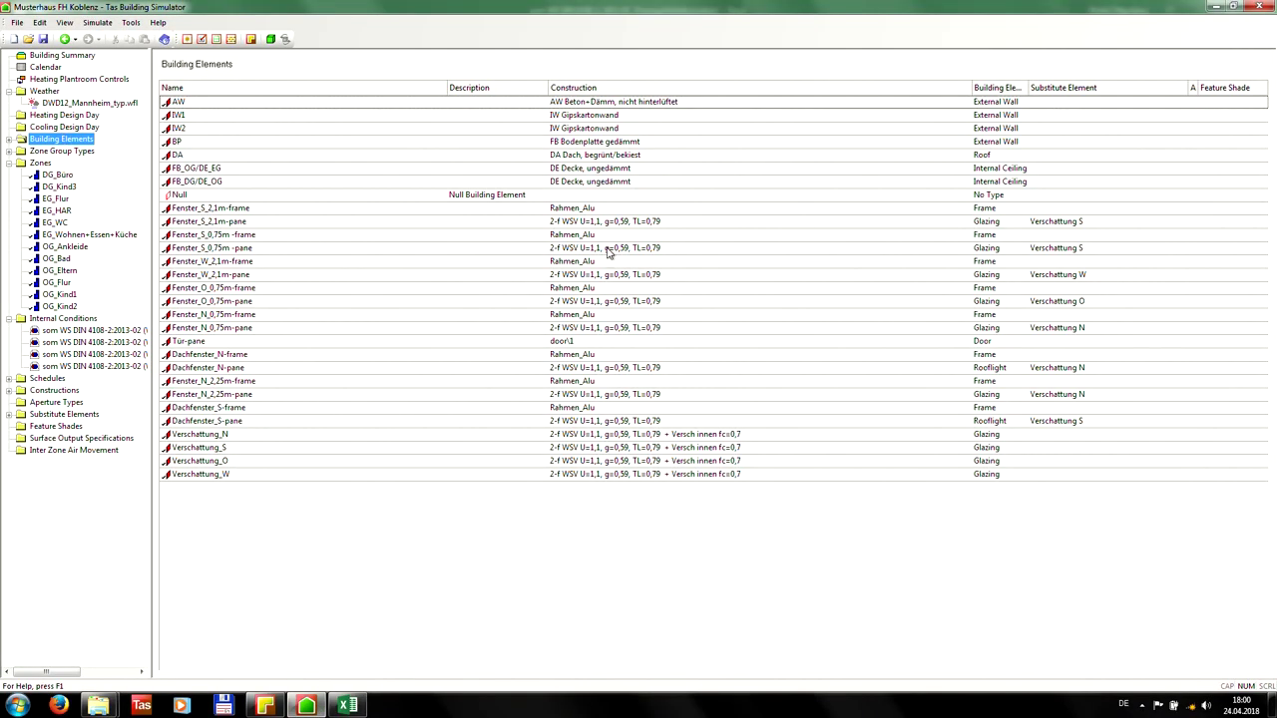
pyautogui.click(627, 90)
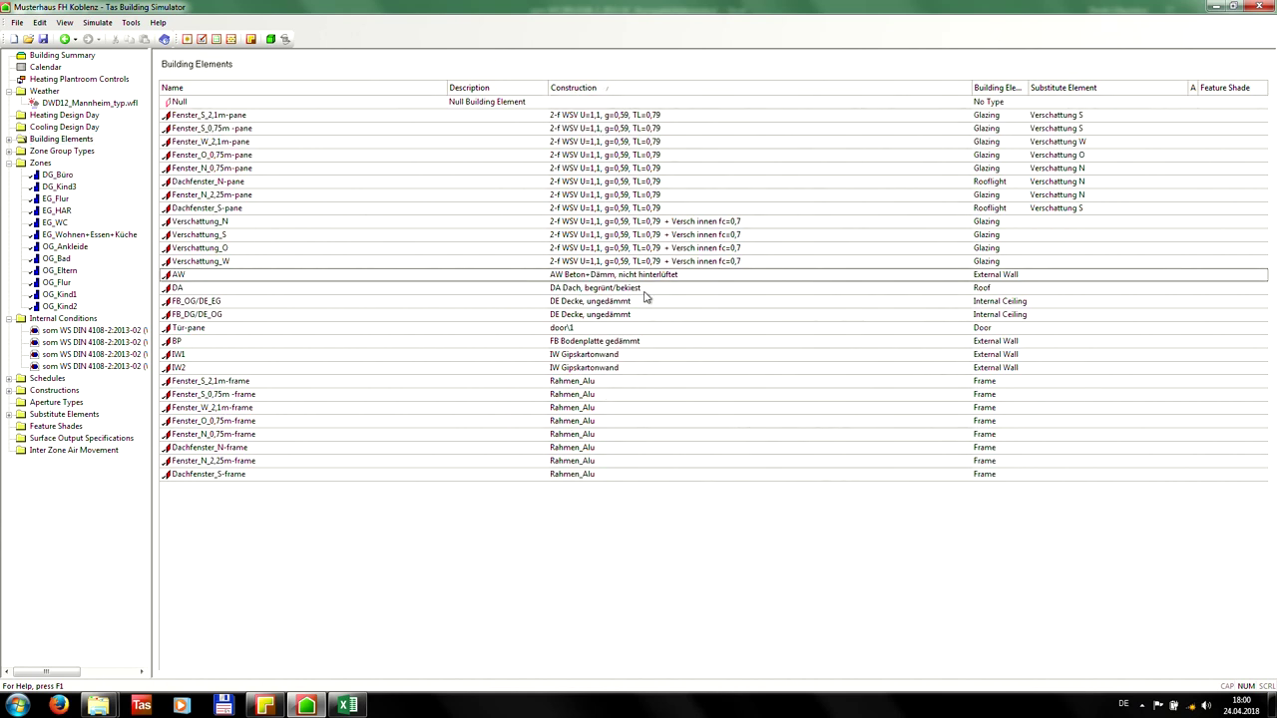
pyautogui.click(65, 415)
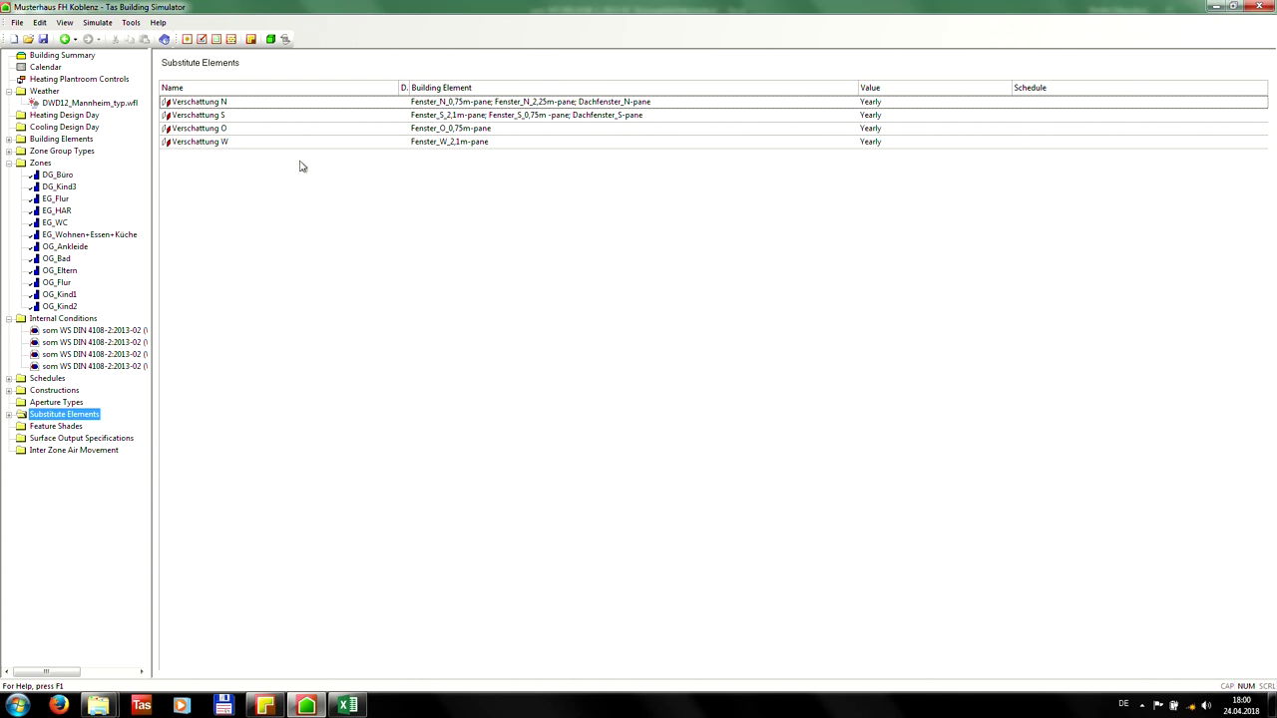
pyautogui.click(8, 415)
pyautogui.click(50, 426)
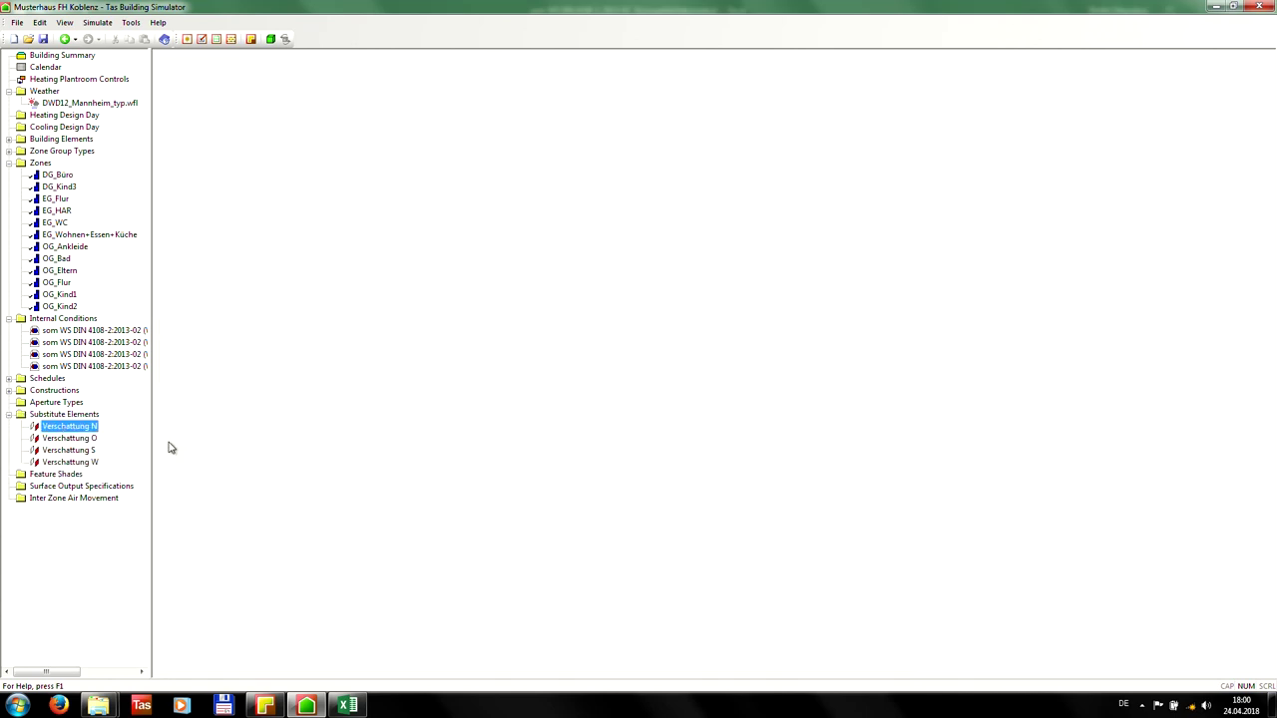
# Set the yearly factor of the Verschattung N and Verschattung O substitute elements to 1,0.
pyautogui.click(380, 220)
pyautogui.write('1')
pyautogui.click(69, 439)
pyautogui.click(389, 221)
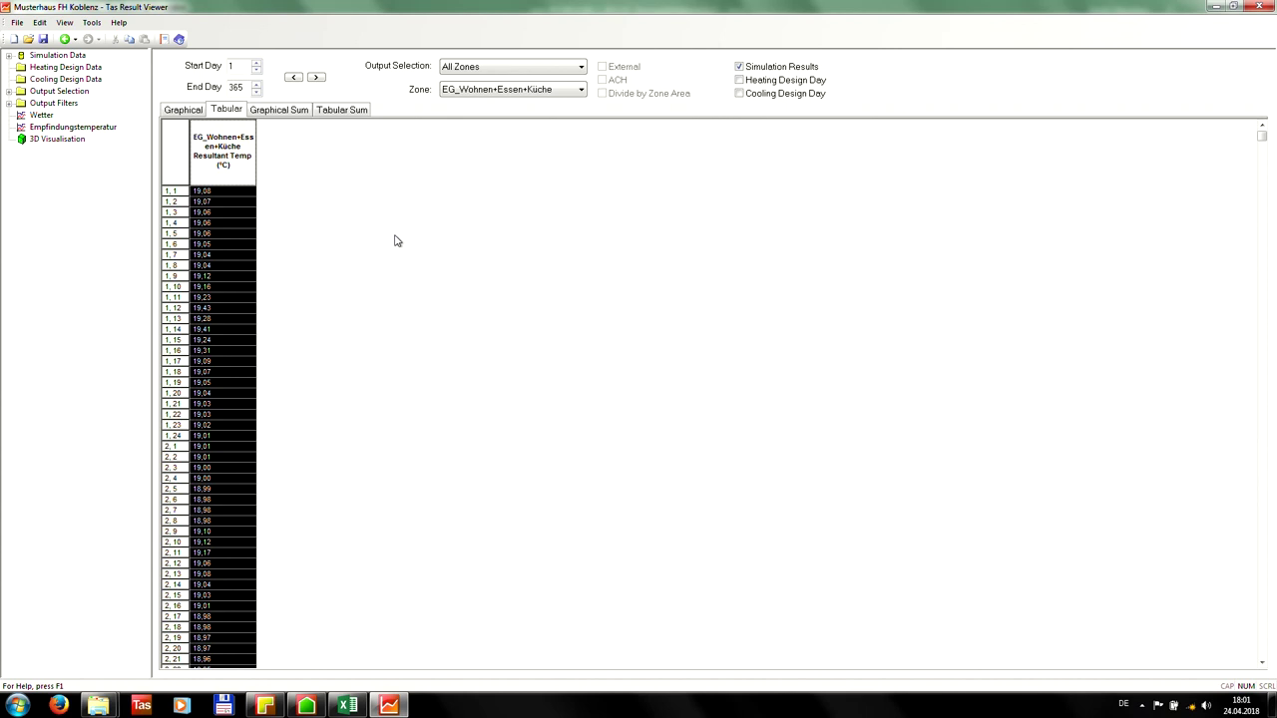
# Switch to Excel and paste the copied EG_Wohnen+Essen+Küche resultant temperatures into cell N3 of the EG Wohnen+Essen+Küche sheet.
pyautogui.click(347, 706)
pyautogui.click(134, 667)
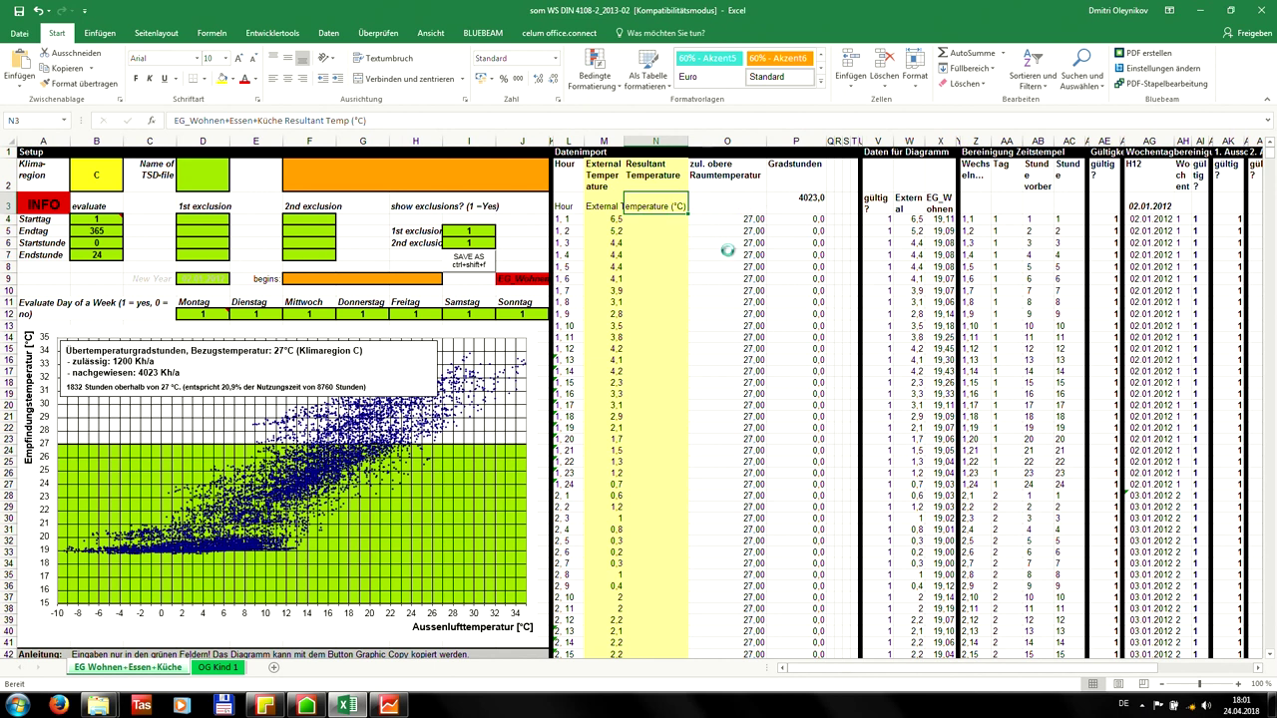
pyautogui.hotkey('ctrl', 'v')
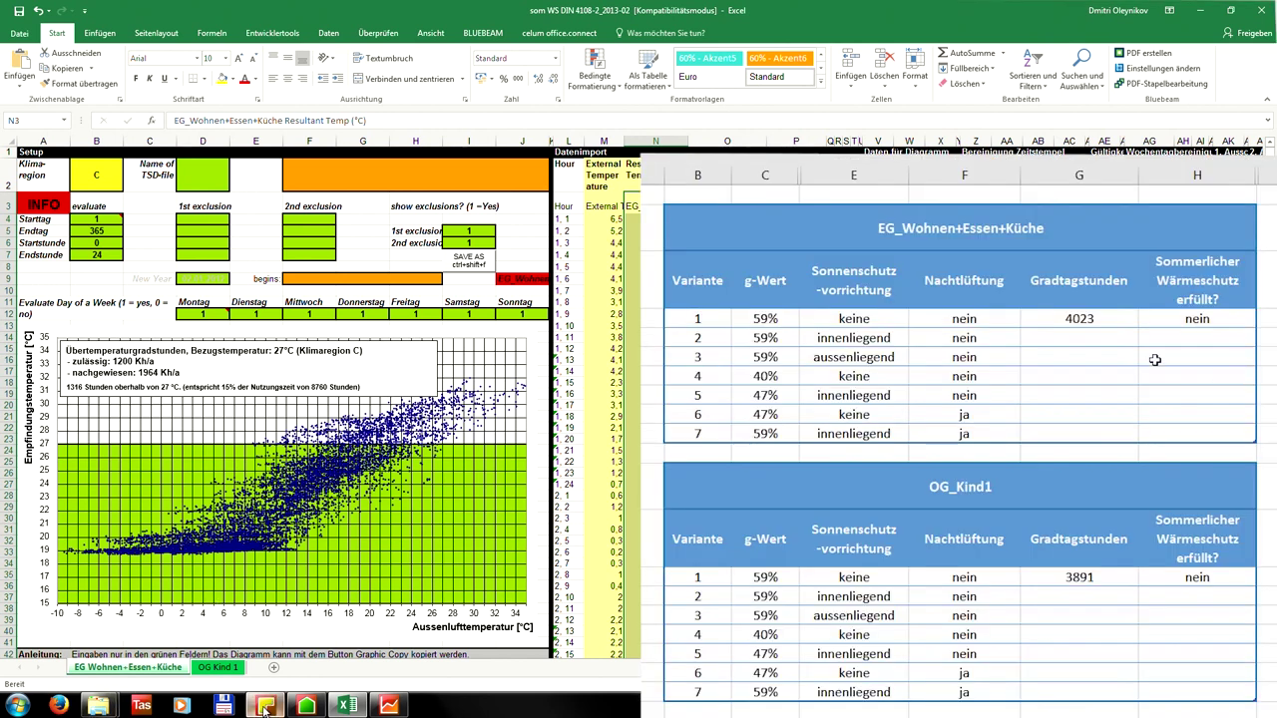
# Transfer the OG_Kind1 resultant temperatures from Tas Result Viewer into the Resultant Temperature column of the OG Kind 1 sheet in Excel.
pyautogui.click(355, 705)
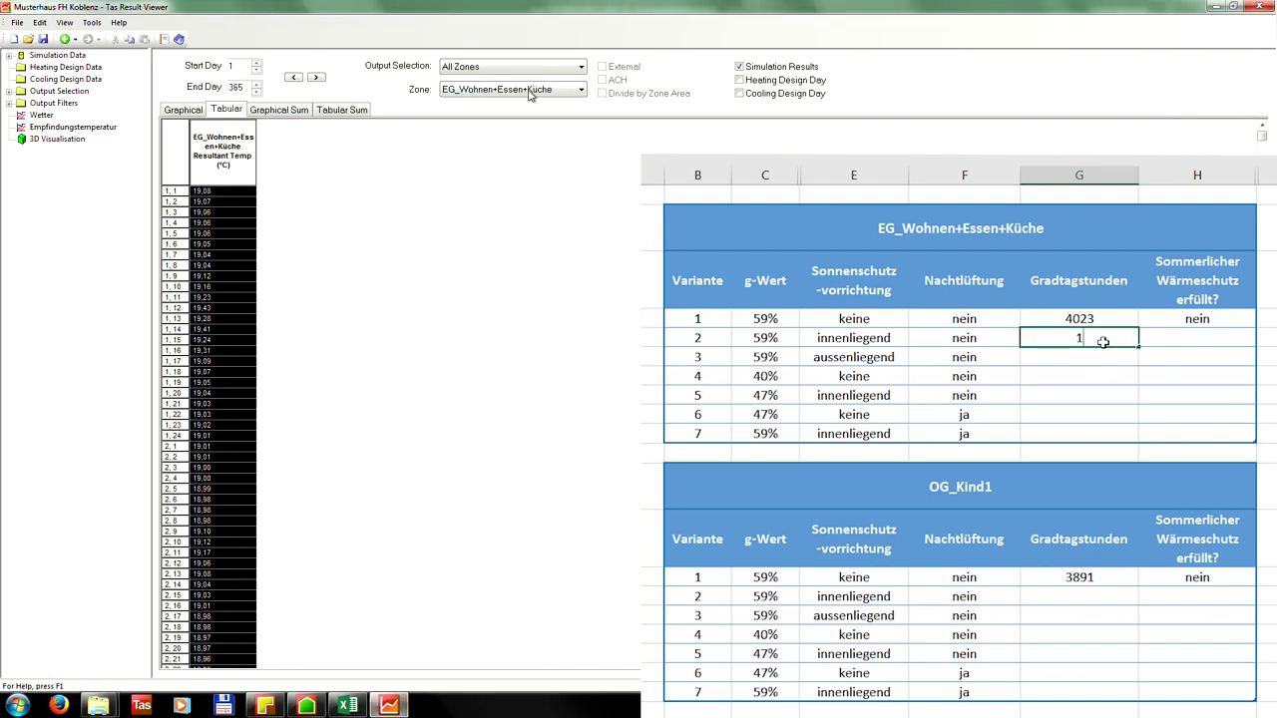
pyautogui.click(529, 90)
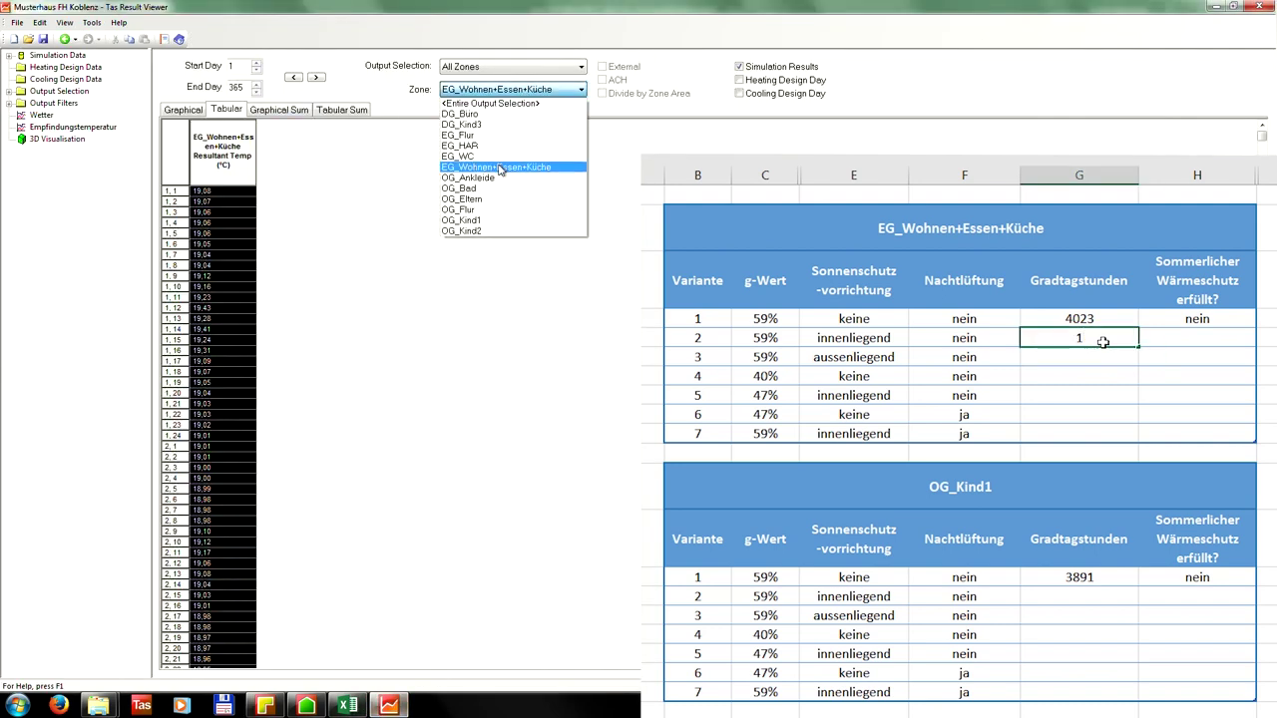
pyautogui.click(464, 220)
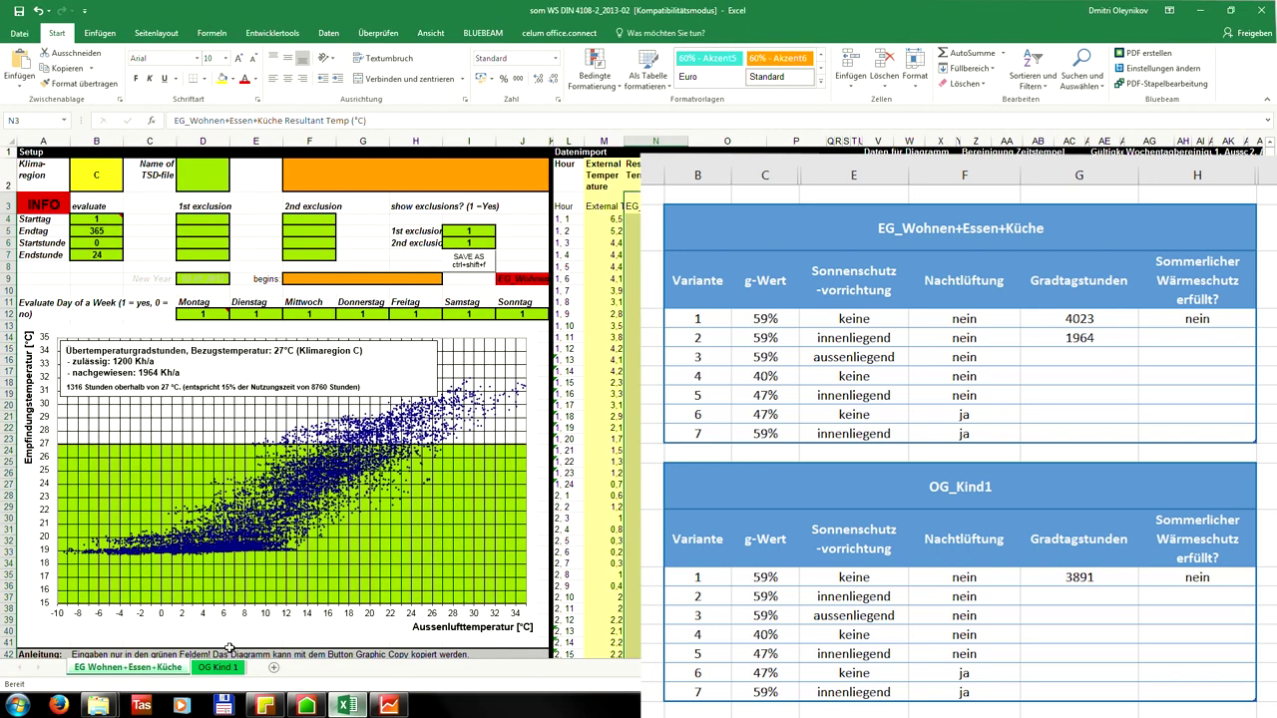
pyautogui.click(348, 706)
pyautogui.click(628, 207)
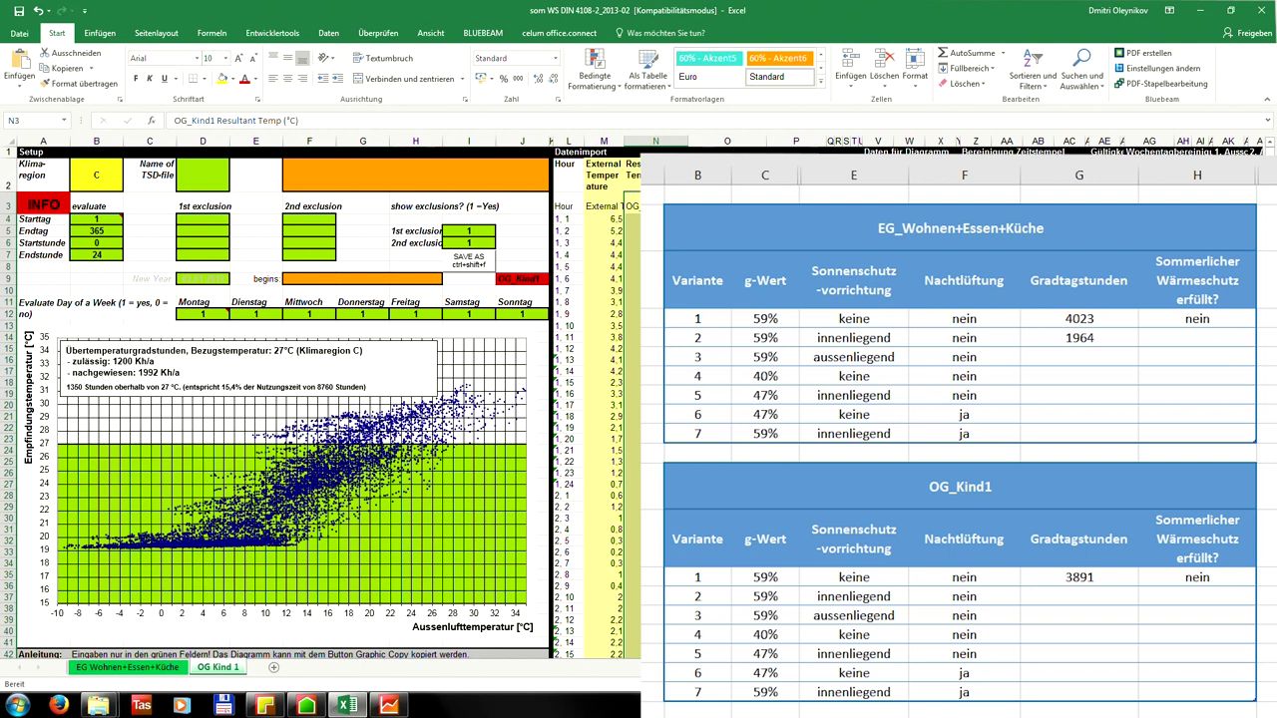
# Record 1992 Gradtagstunden for variant 2 of OG_Kind1 in the evaluation table.
pyautogui.click(1111, 597)
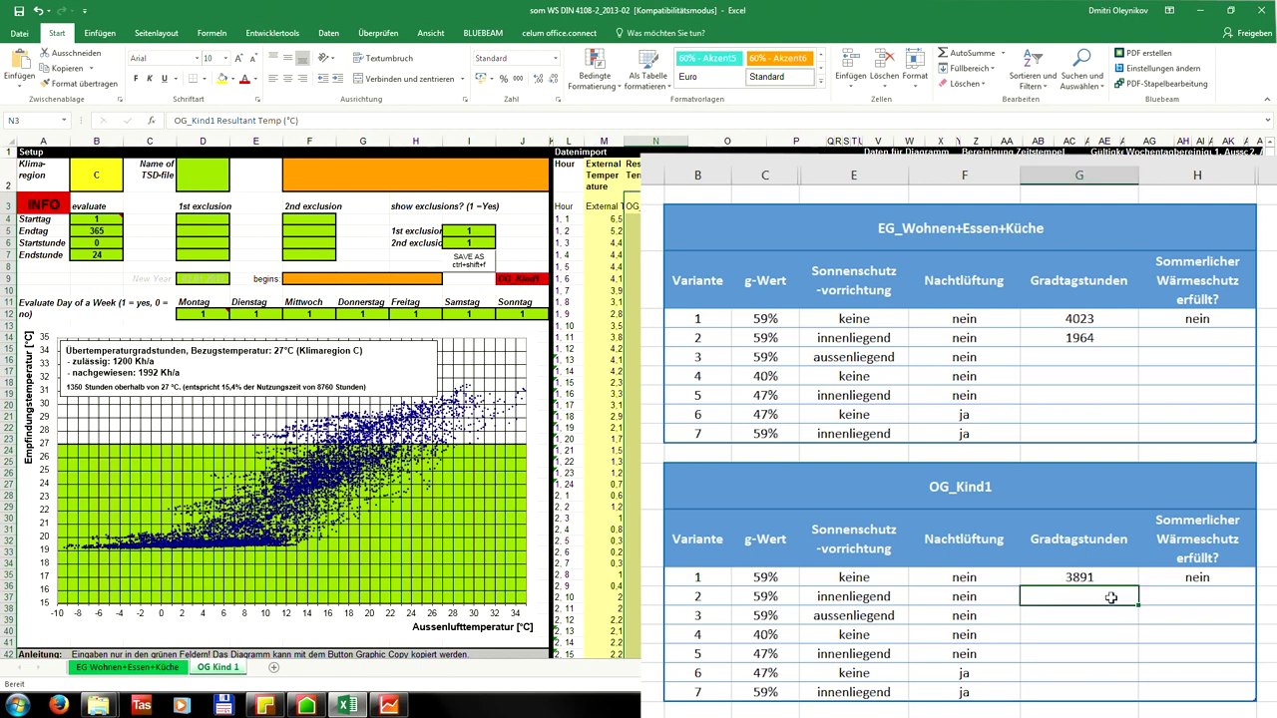
pyautogui.write('1992')
pyautogui.click(1267, 576)
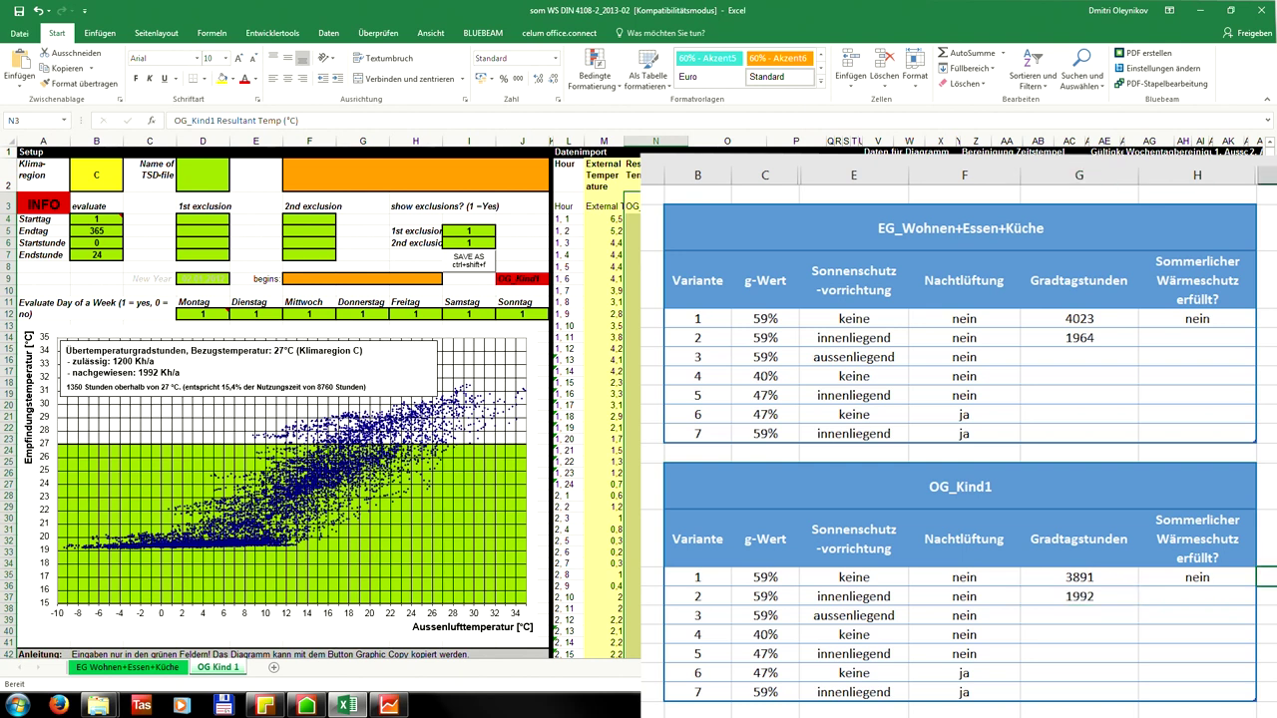
# Enter "nein" for Sommerlicher Wärmeschutz erfüllt in variant 2 of both EG_Wohnen+Essen+Küche and OG_Kind1.
pyautogui.click(1206, 338)
pyautogui.write('nein')
pyautogui.press('Return')
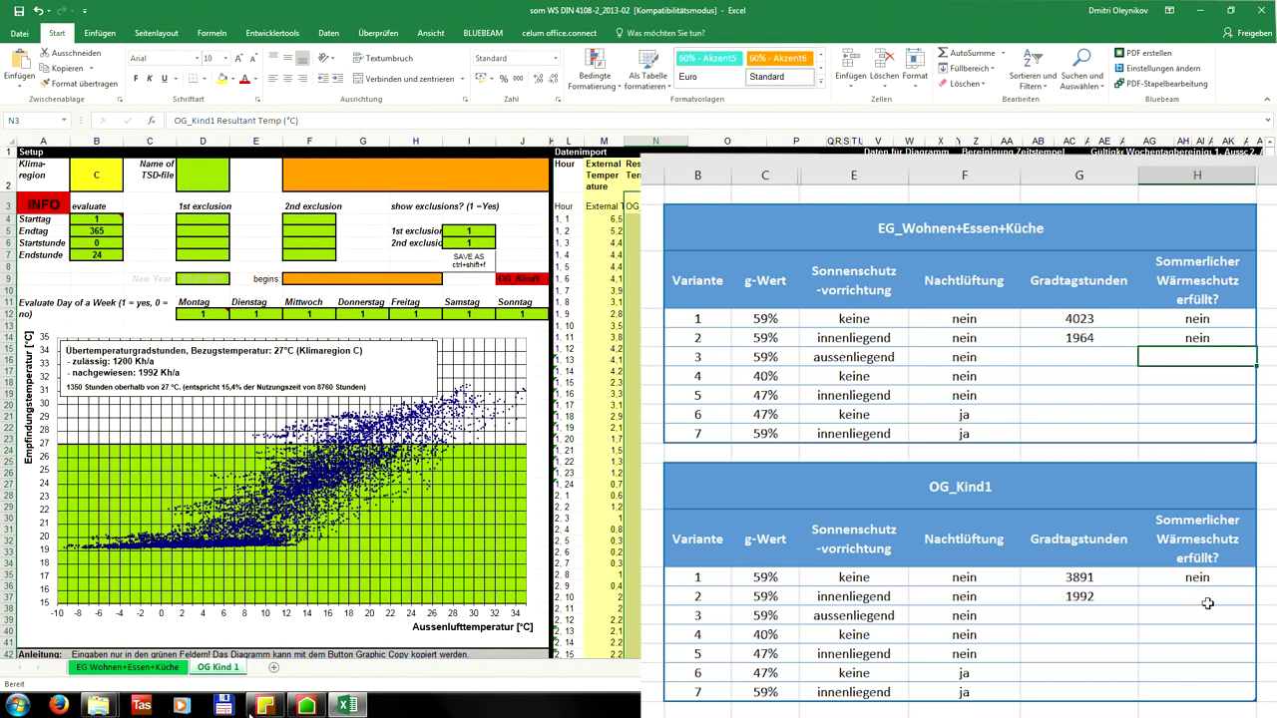
pyautogui.click(1207, 596)
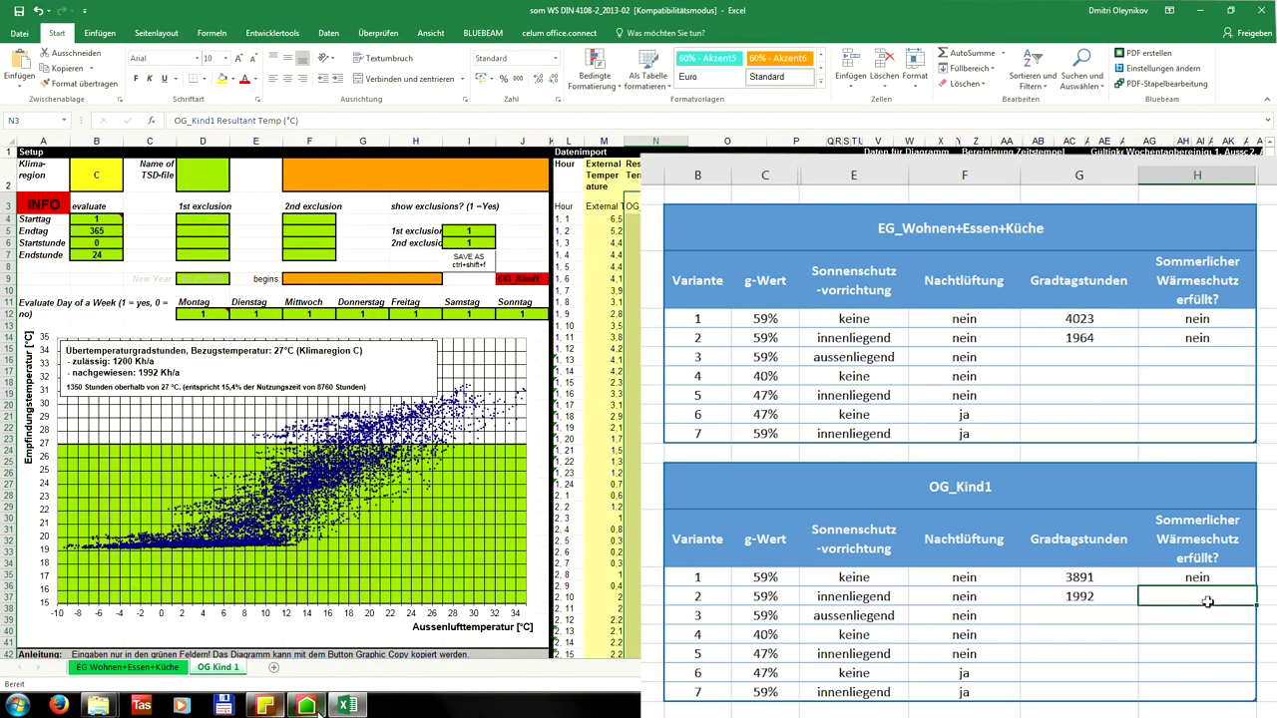
pyautogui.write('nein')
pyautogui.press('Return')
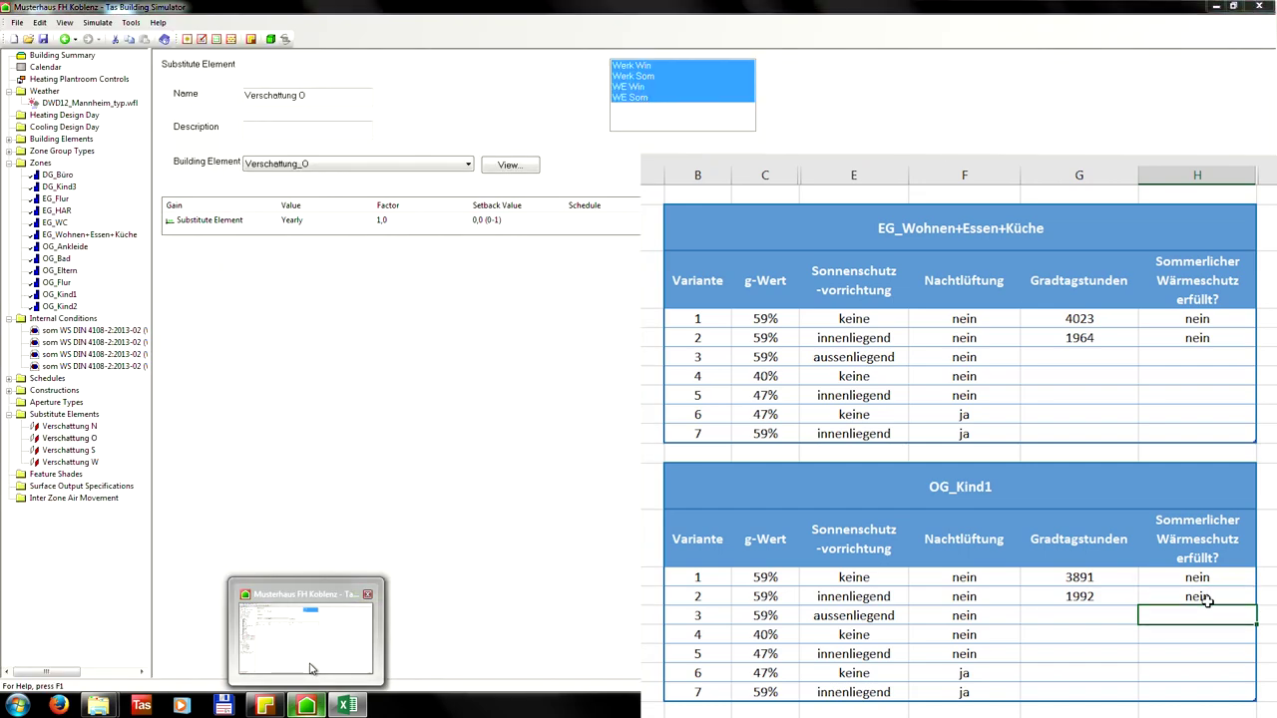
# Switch to Tas Building Simulator and assign the construction "2-f WSV U=1,1, g=0,59, TL=0,79 + Versch außen fc=0,25" to building elements Verschattung_N, _S, _O and _W.
pyautogui.click(309, 663)
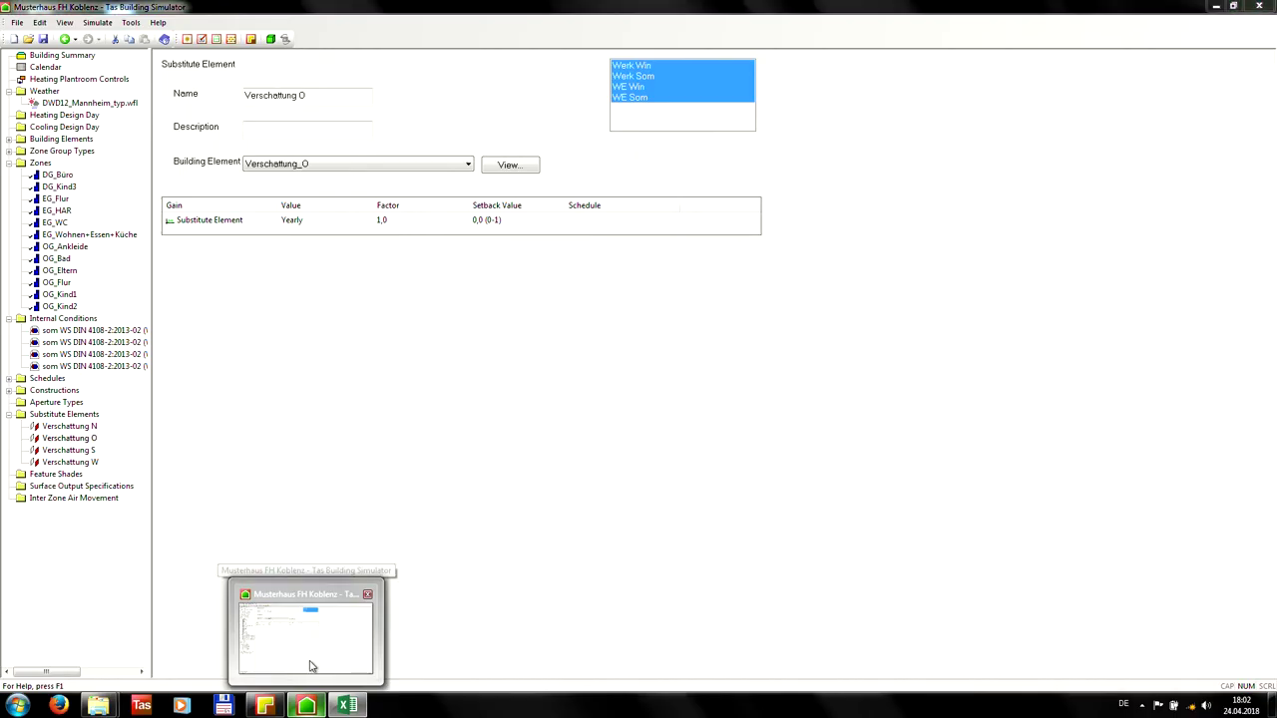
pyautogui.click(55, 139)
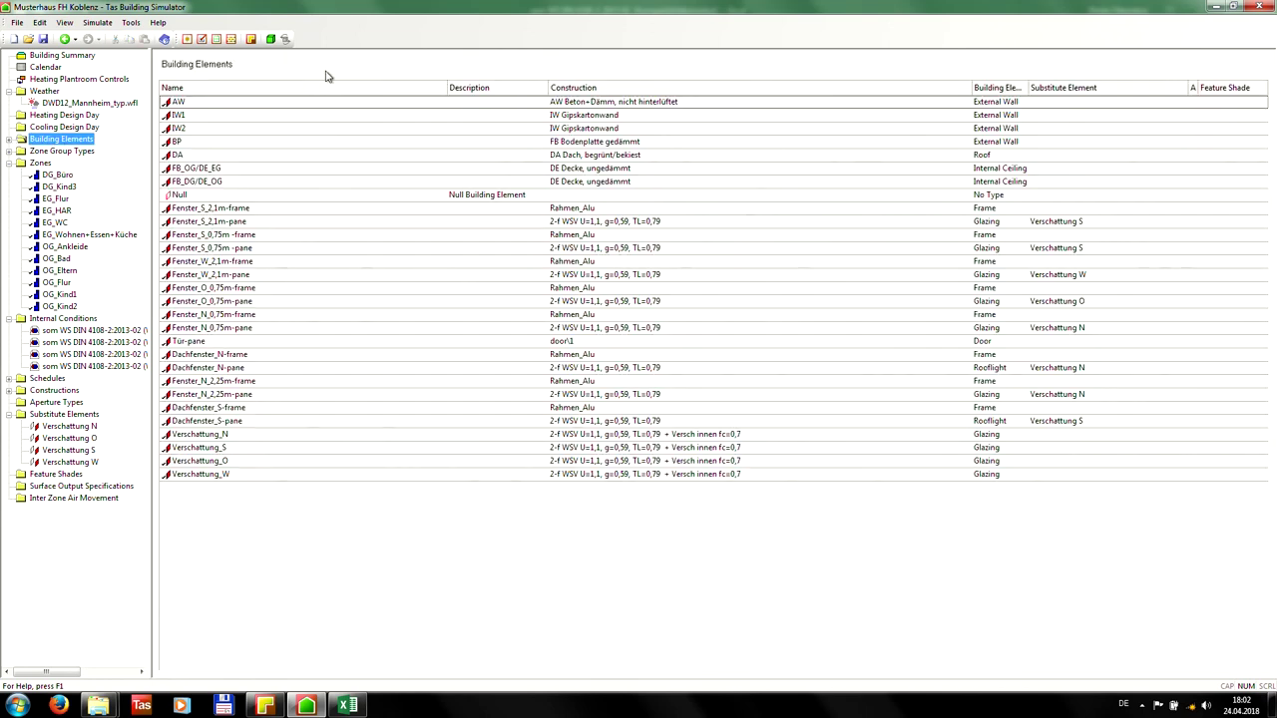
pyautogui.click(607, 88)
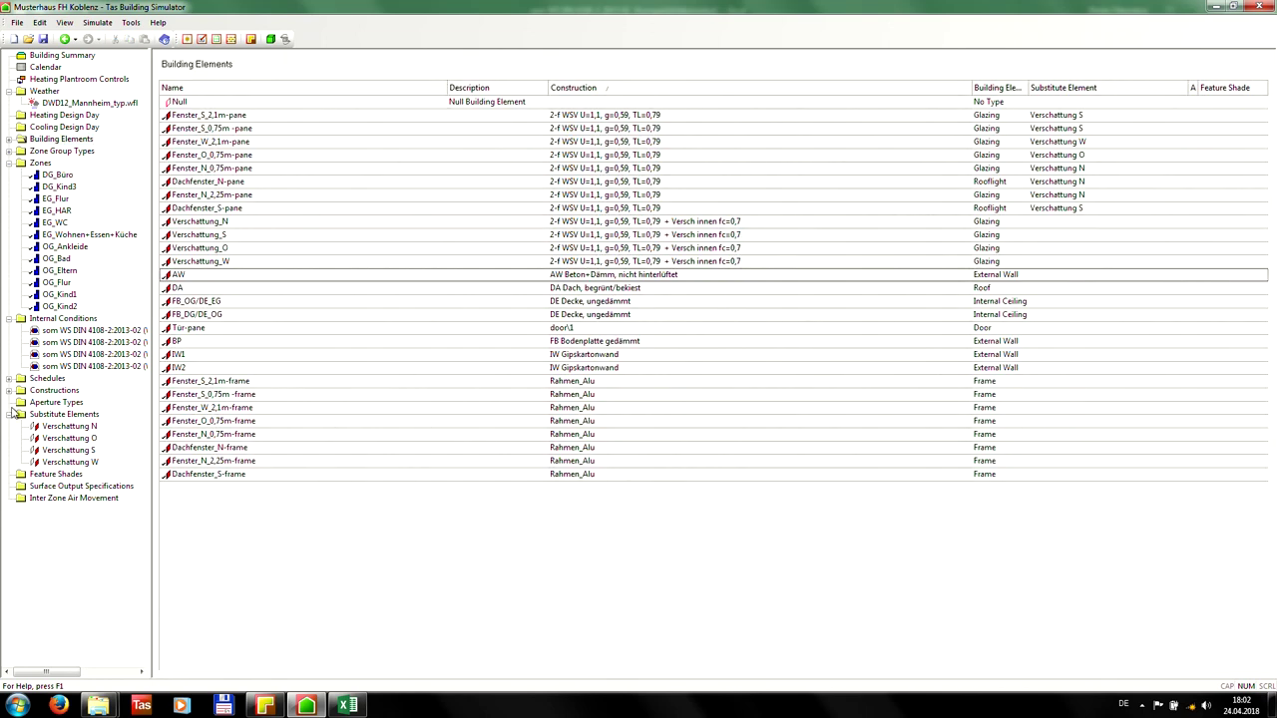
pyautogui.click(9, 390)
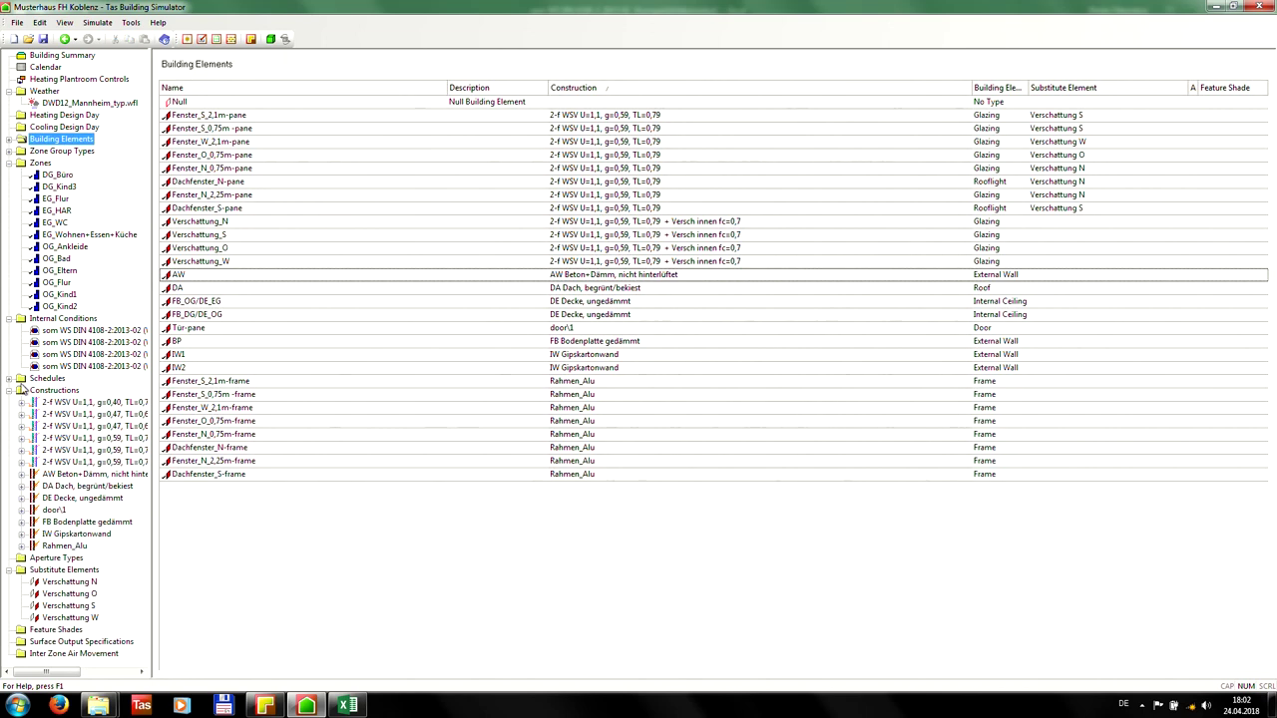
pyautogui.click(228, 219)
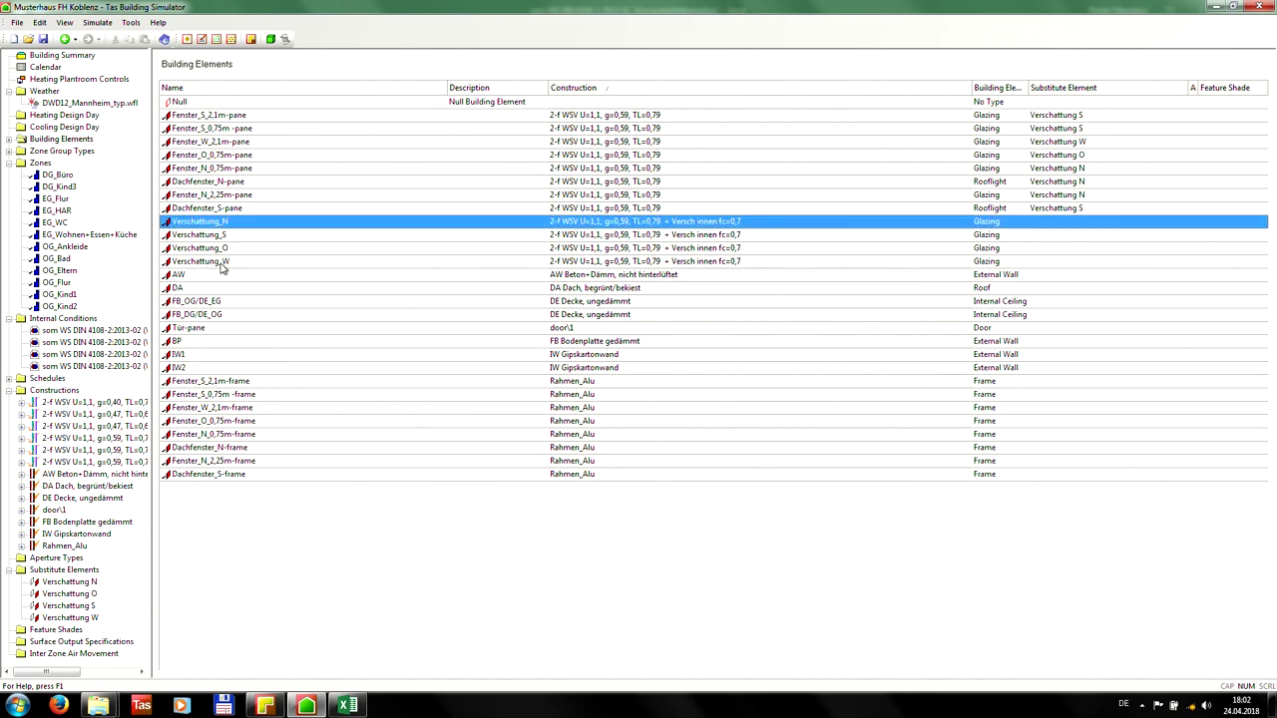
pyautogui.keyDown('shift'); pyautogui.click(222, 261); pyautogui.keyUp('shift')
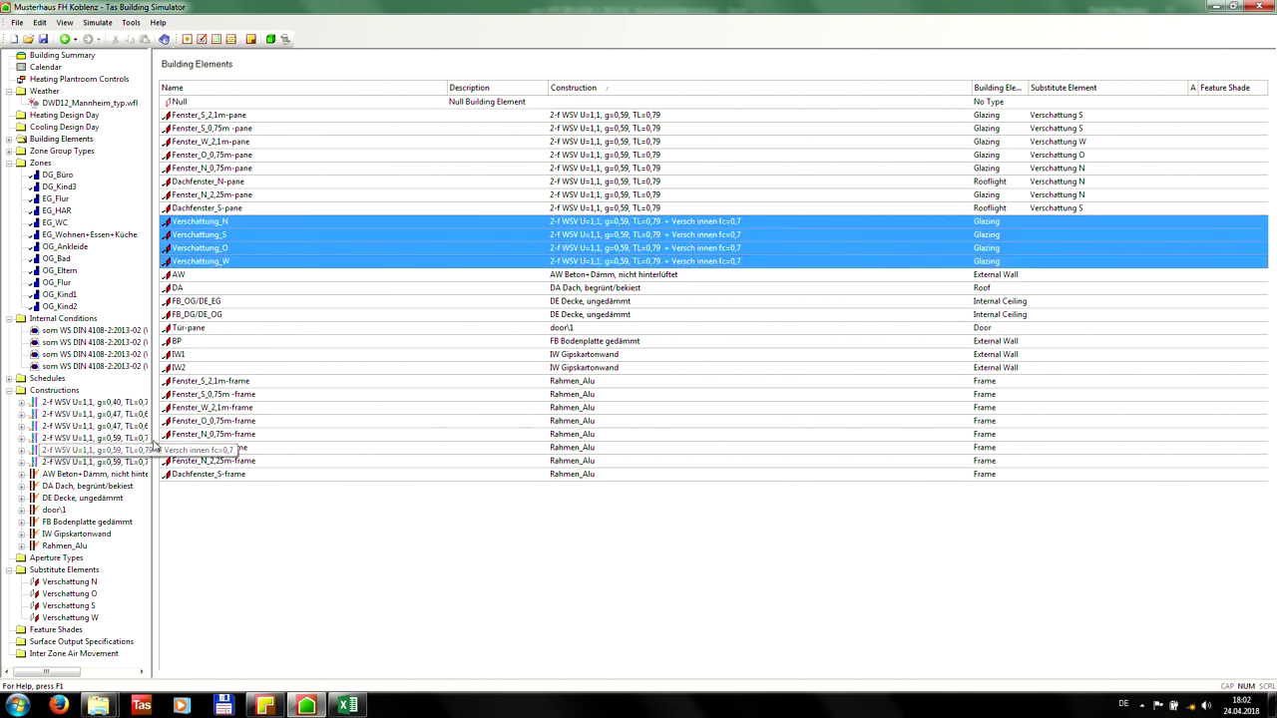
pyautogui.moveTo(153, 455); pyautogui.dragTo(230, 457)
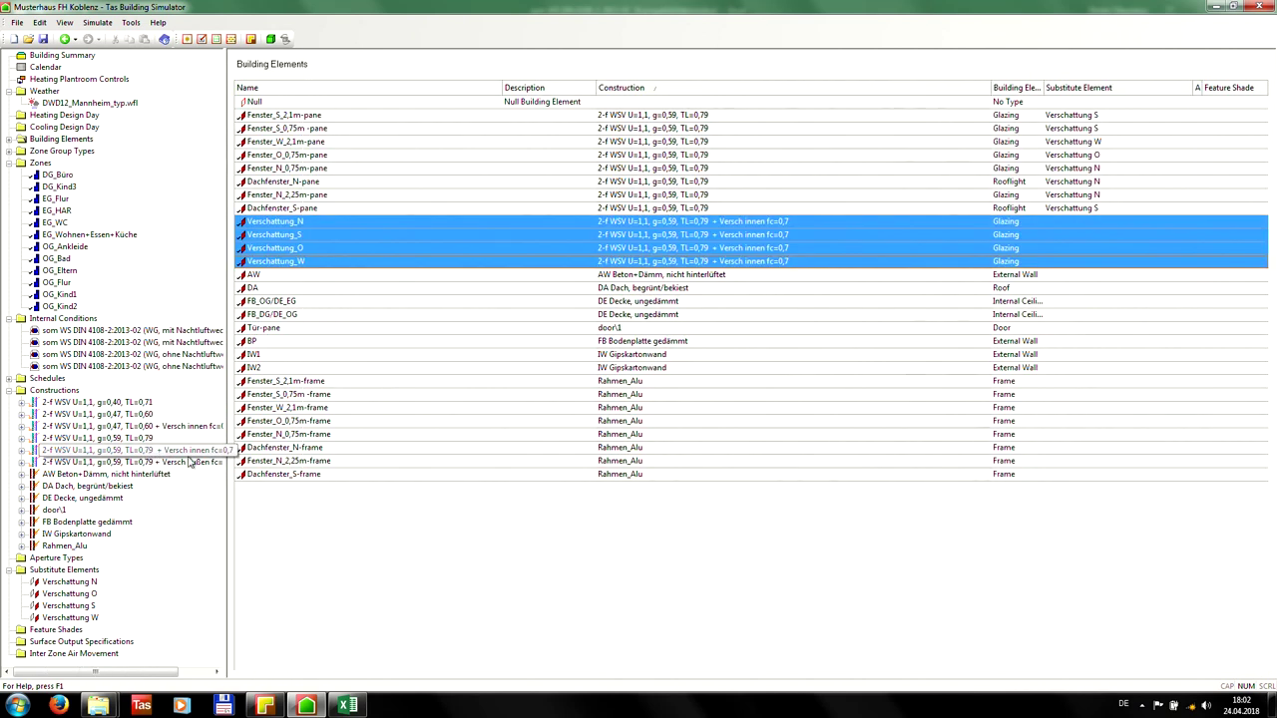
pyautogui.click(191, 467)
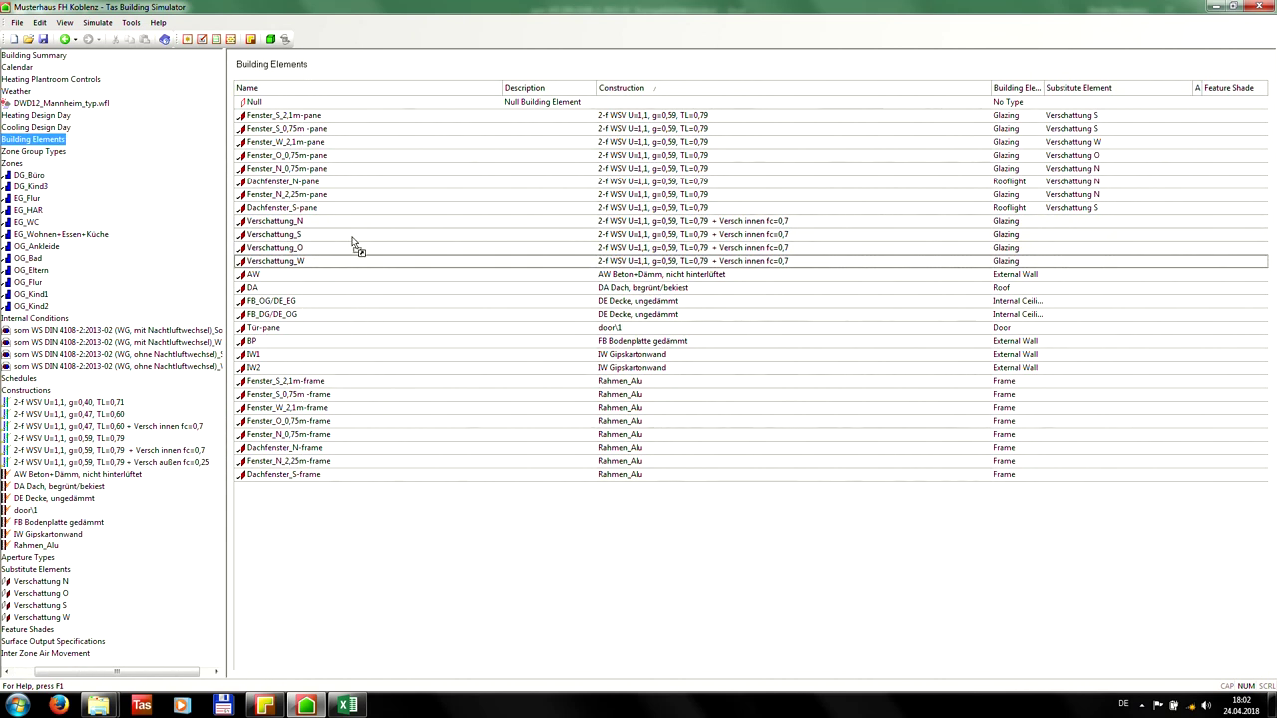
pyautogui.moveTo(354, 243); pyautogui.dragTo(459, 258)
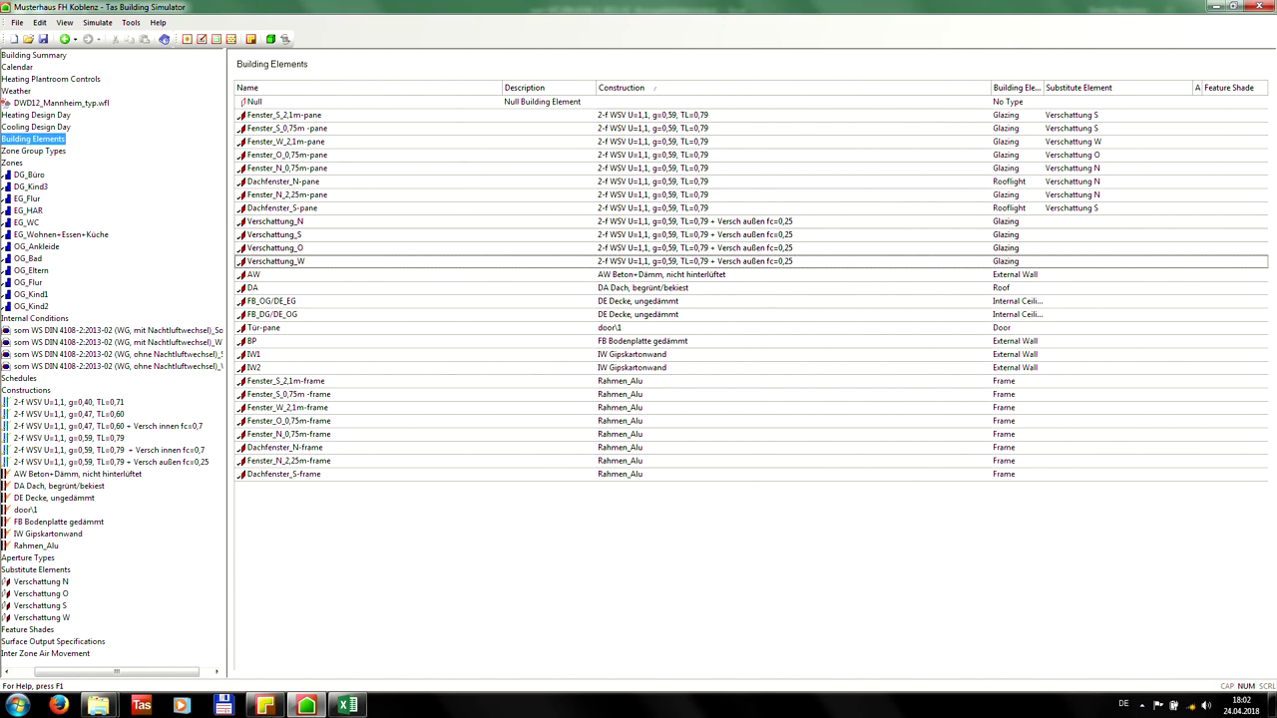
pyautogui.click(8, 671)
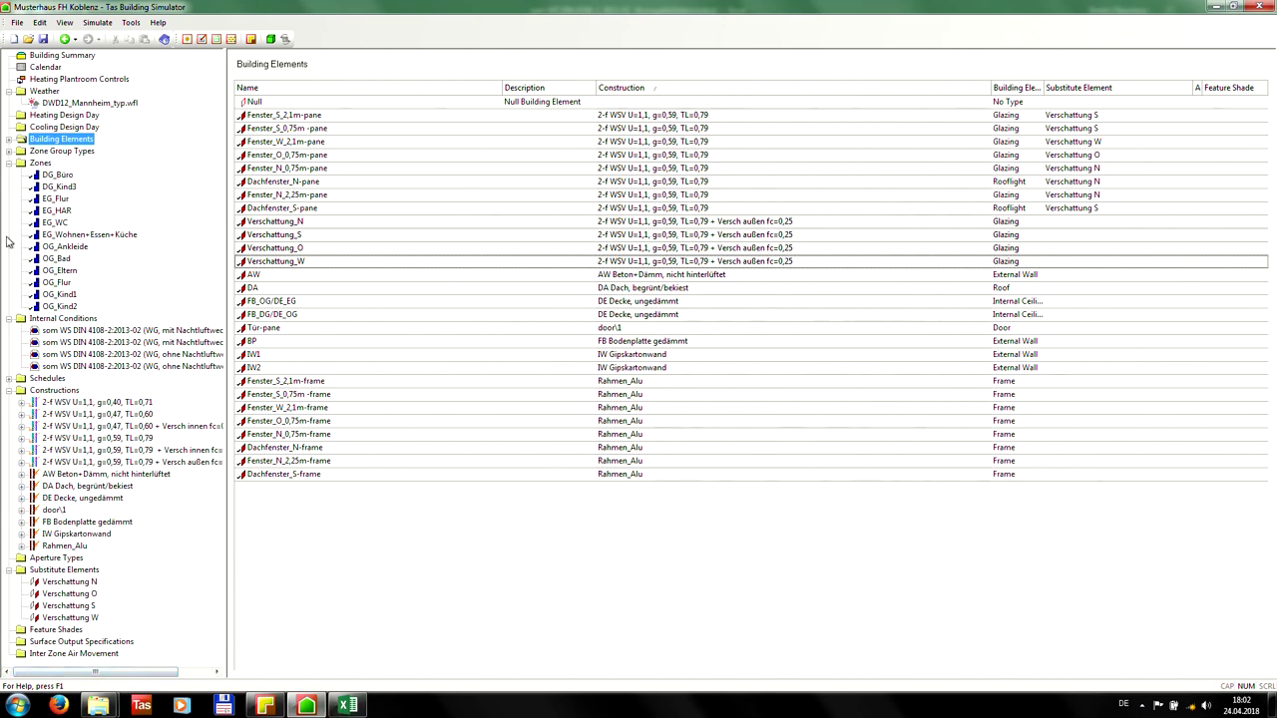
# Run the building simulation without showing the pre-simulation checks, merging with the existing results data.
pyautogui.click(96, 22)
pyautogui.moveTo(130, 22)
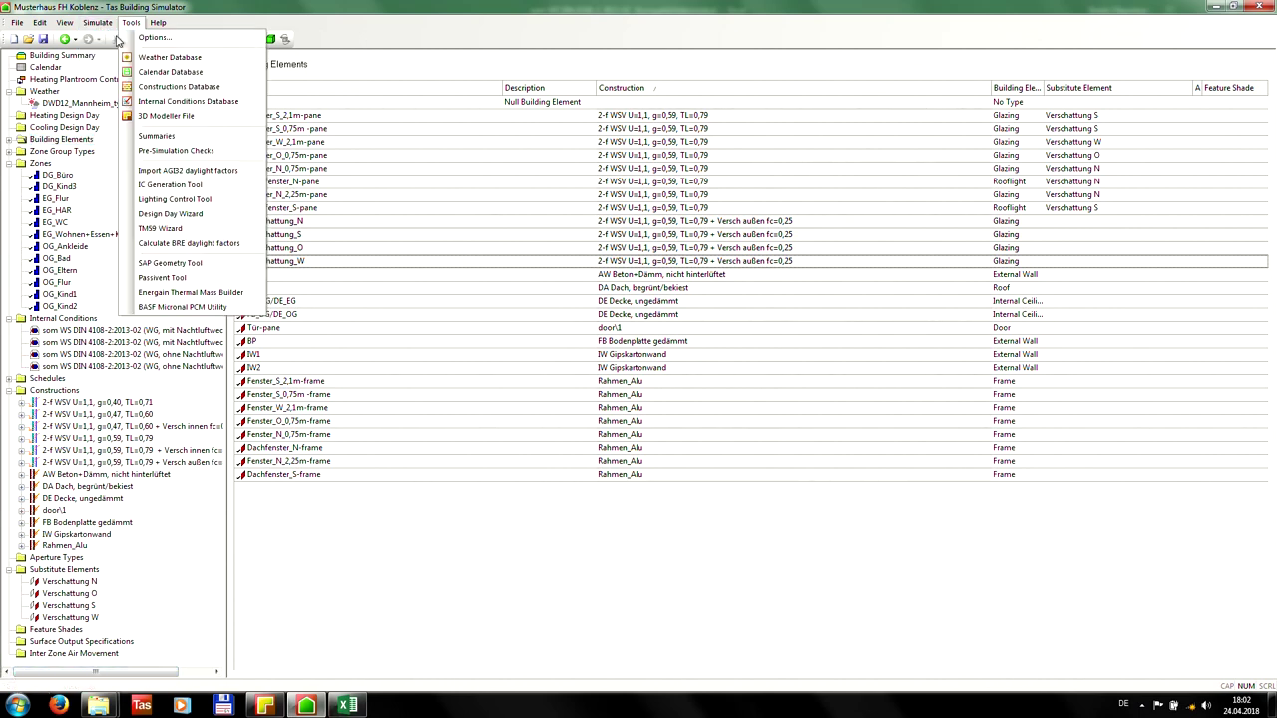
pyautogui.click(104, 39)
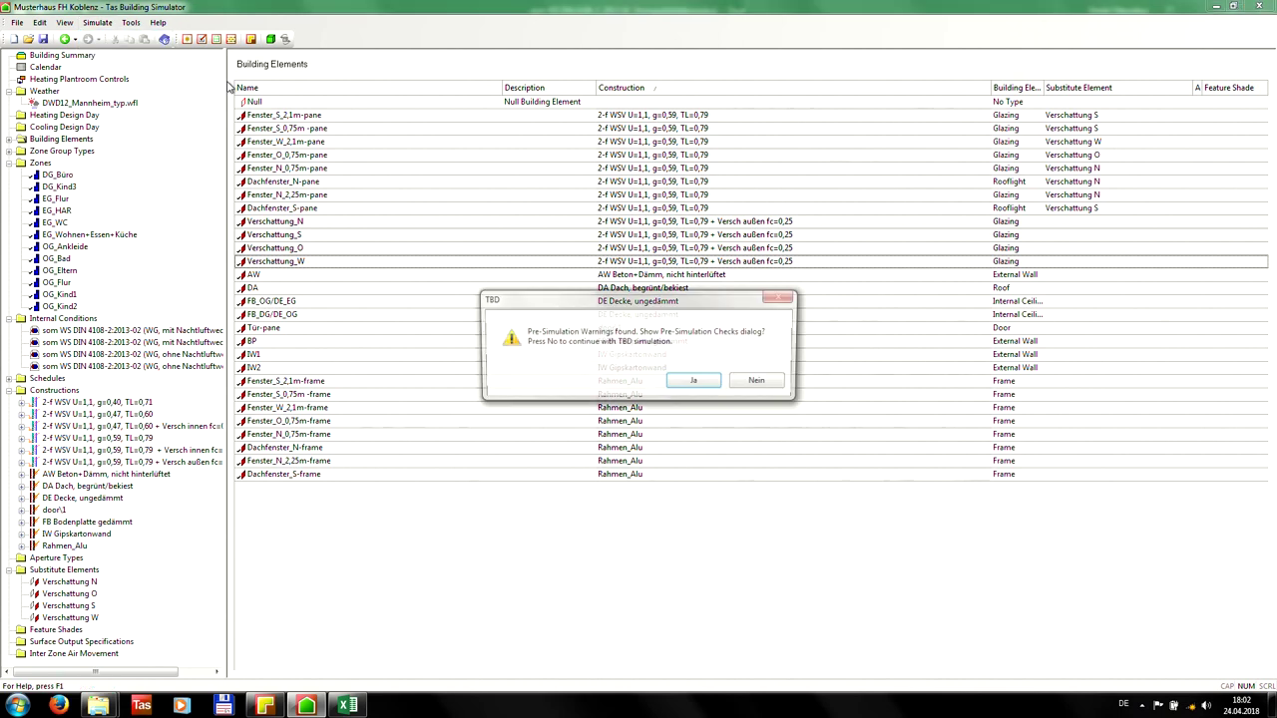
pyautogui.click(755, 387)
pyautogui.click(774, 290)
pyautogui.click(591, 271)
pyautogui.click(864, 504)
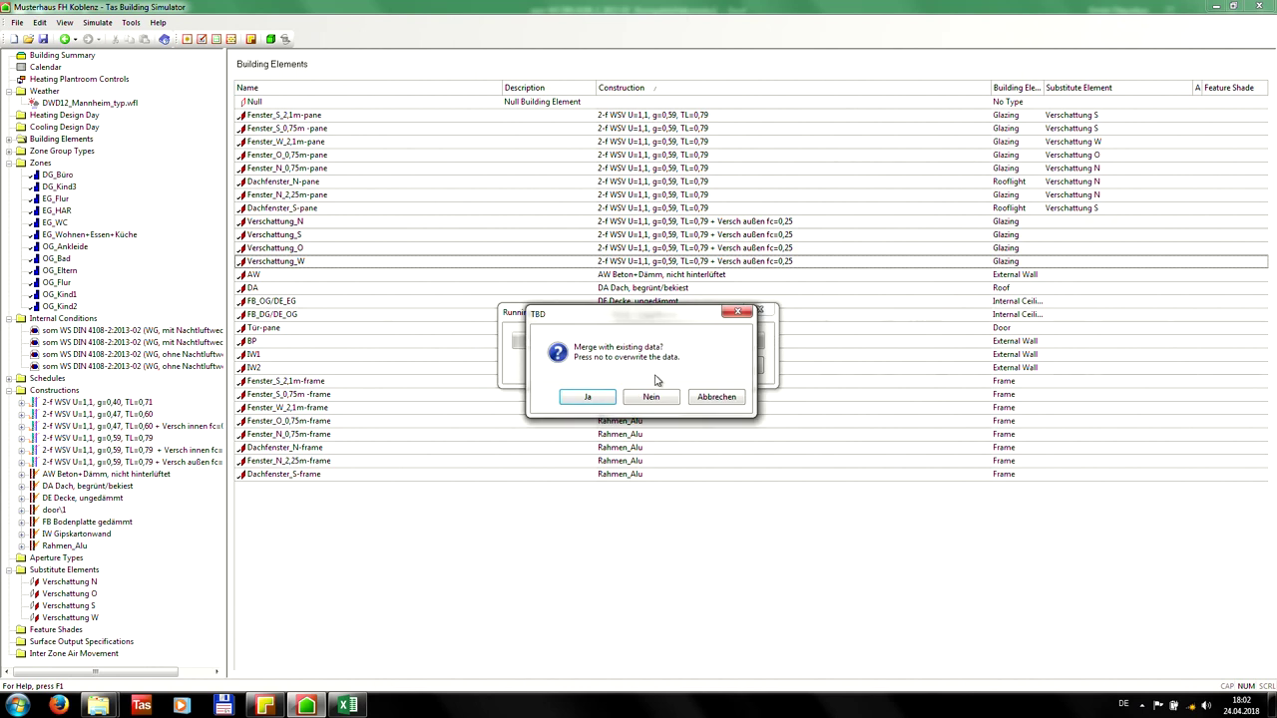
pyautogui.click(587, 398)
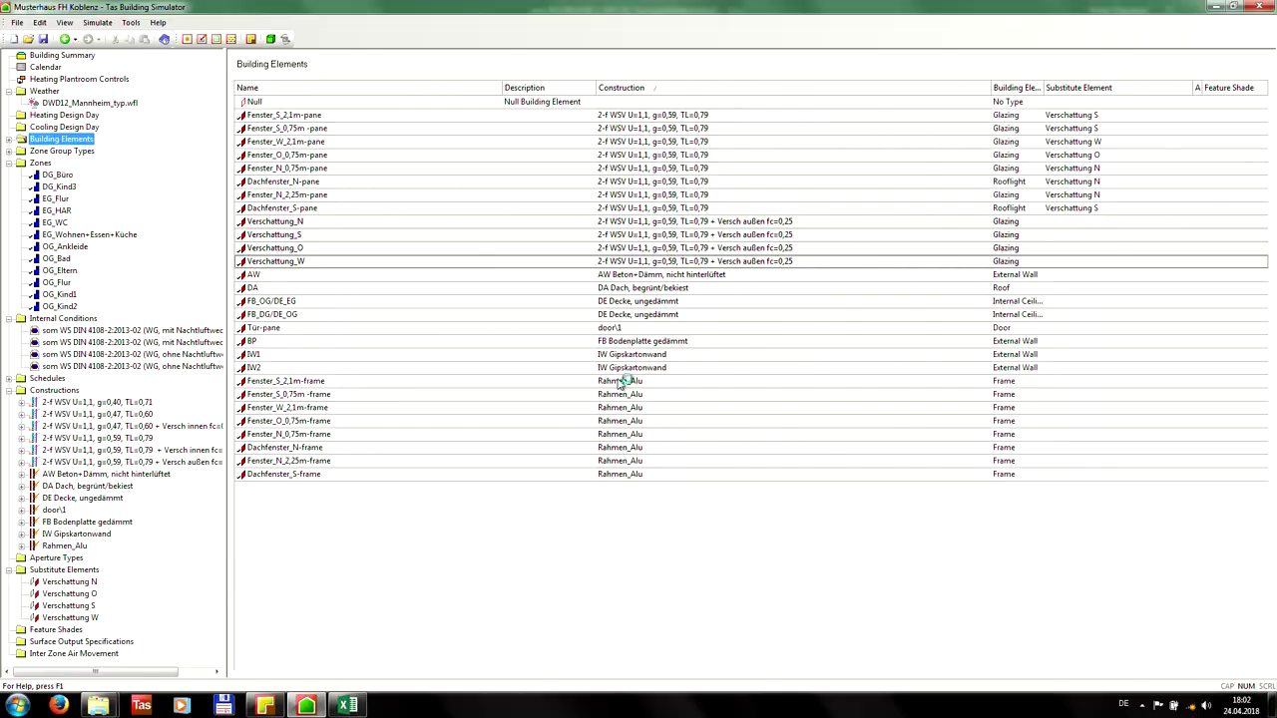
# Show the Empfindungstemperatur results as a table for zone EG_Wohnen+Essen+Küche and copy its resultant temperature column.
pyautogui.click(62, 127)
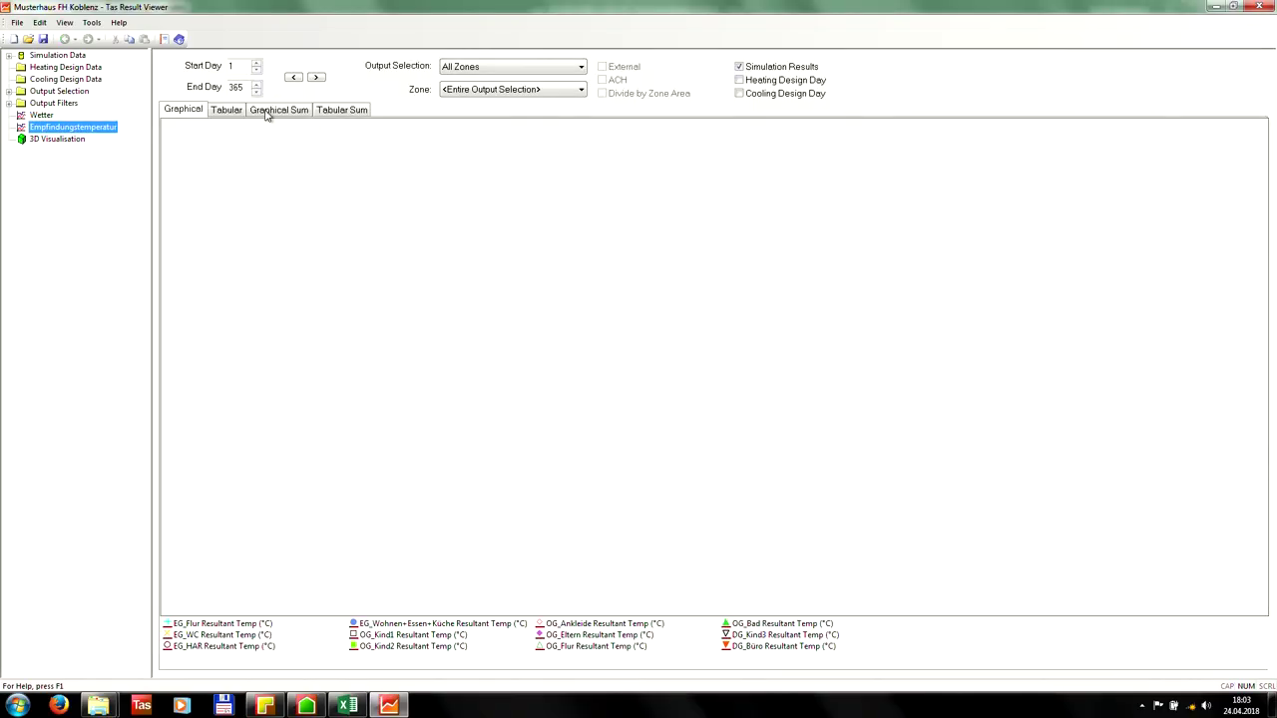
pyautogui.click(234, 112)
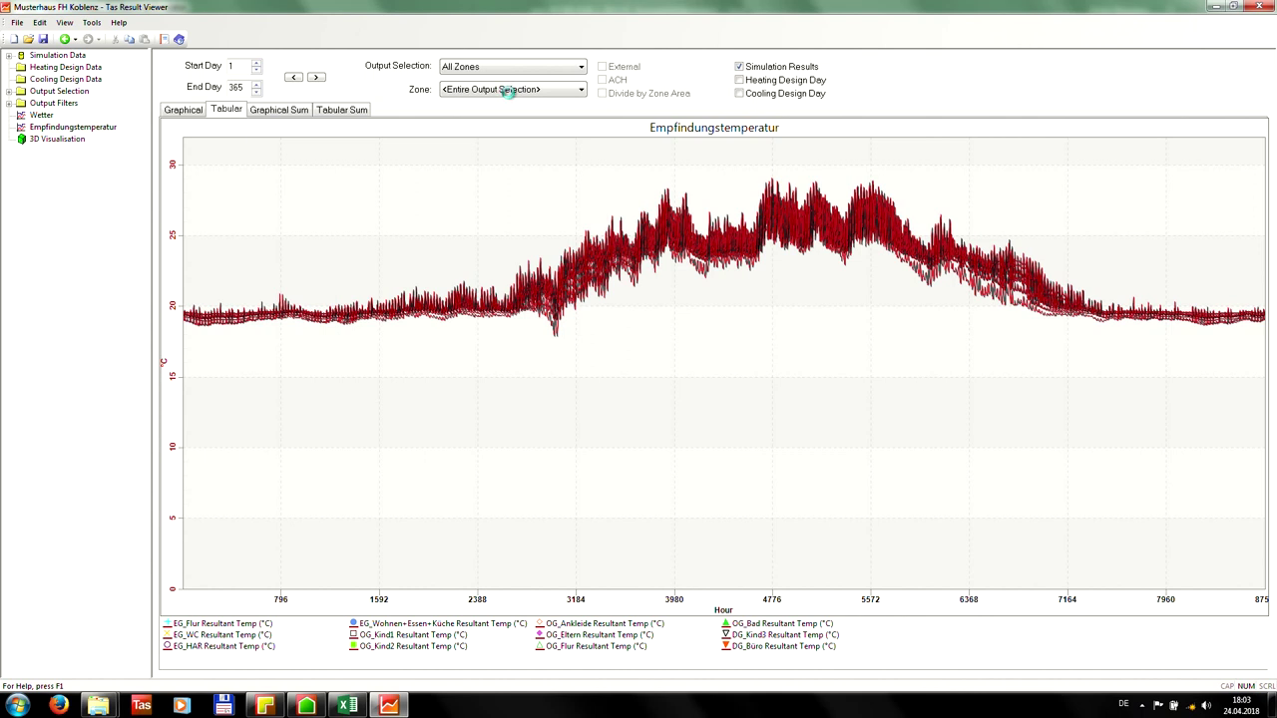
pyautogui.click(509, 90)
pyautogui.click(514, 179)
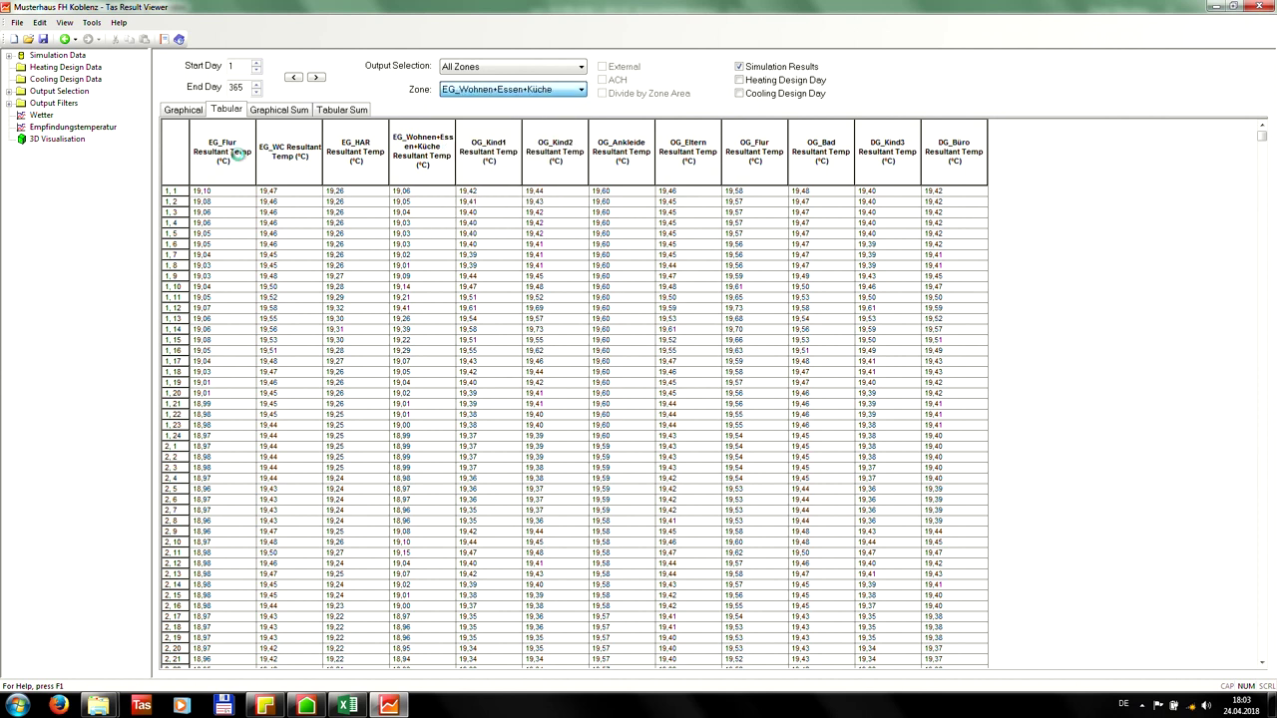
pyautogui.click(236, 155)
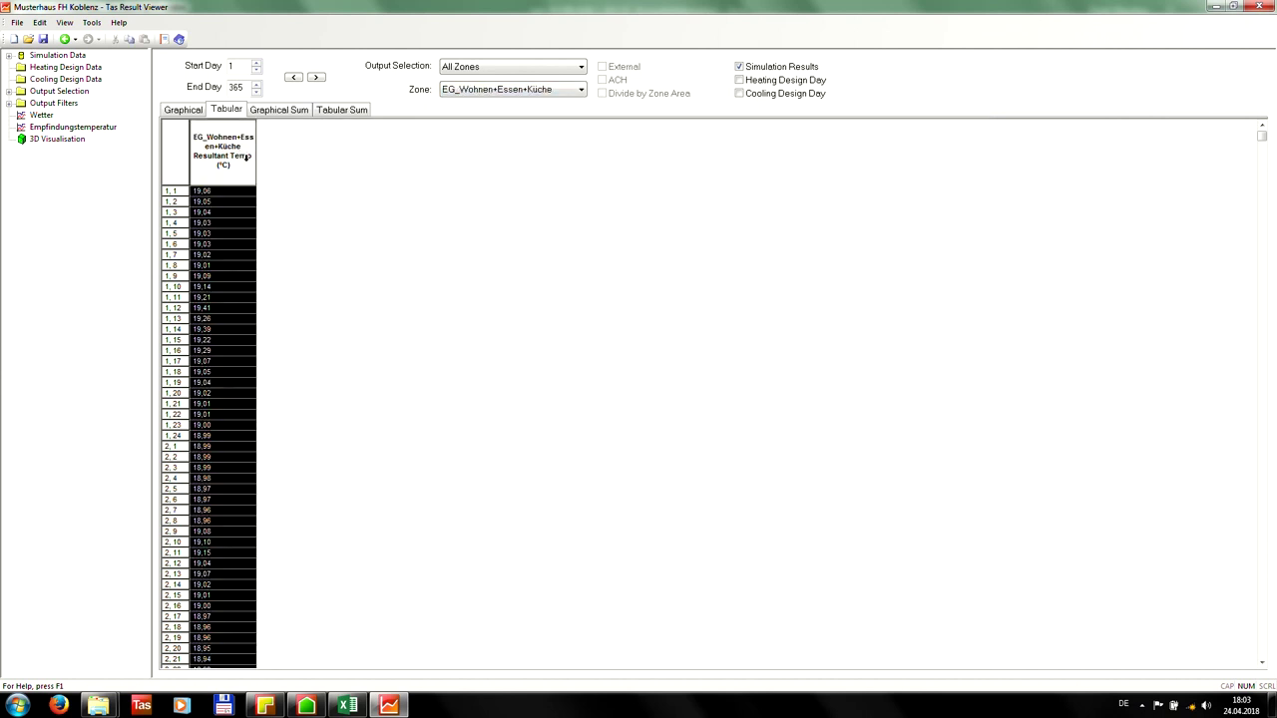
# Switch to Excel and replace the resultant temperatures on the EG Wohnen+Essen+Küche sheet with the copied variant 3 values.
pyautogui.click(347, 705)
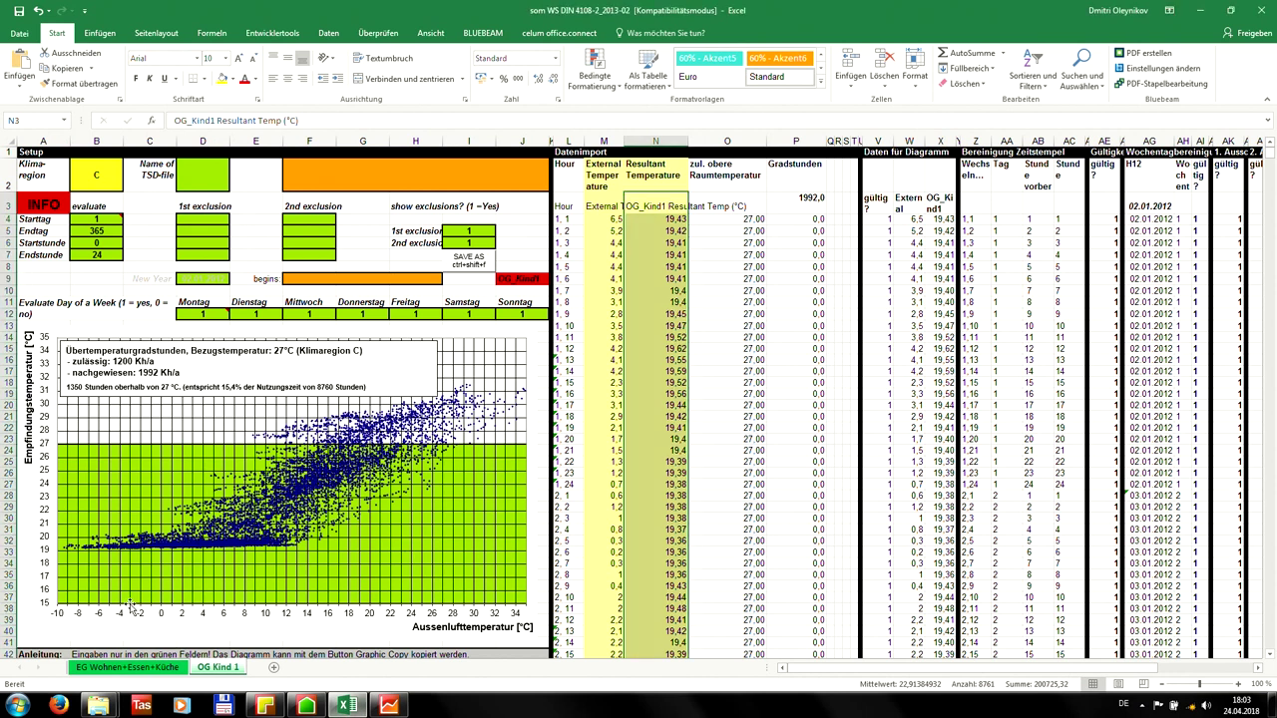
pyautogui.click(146, 672)
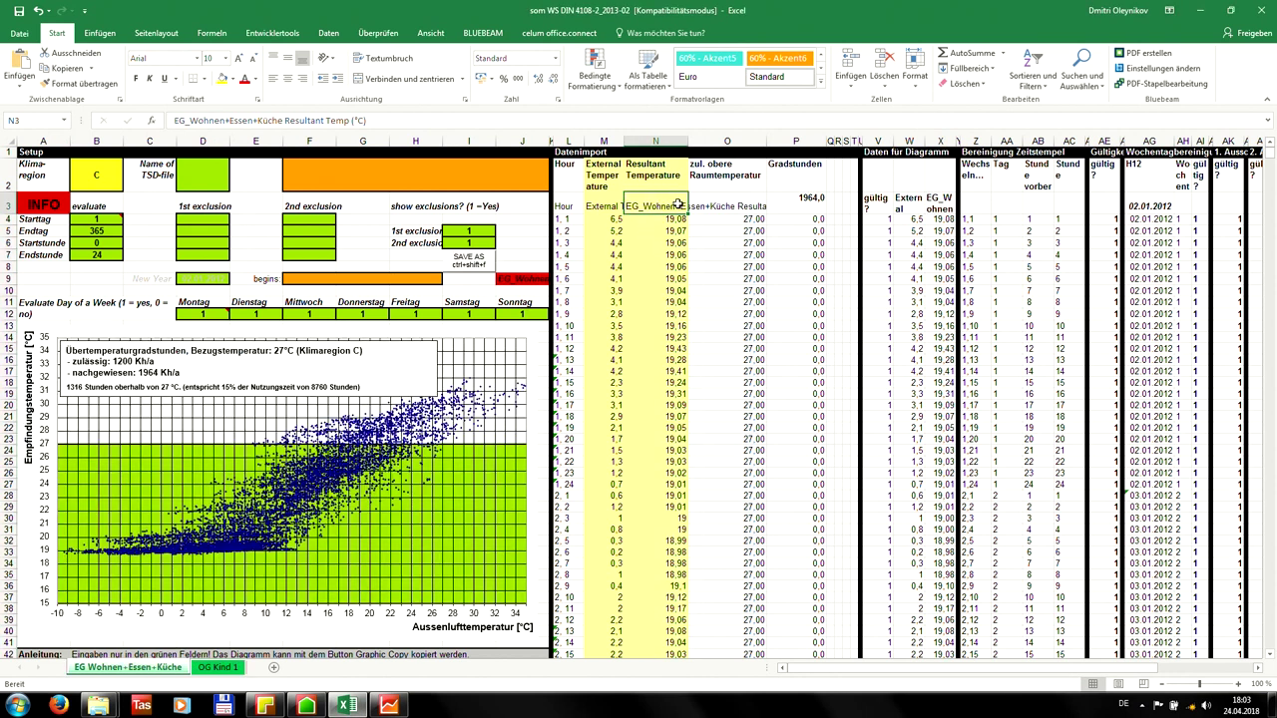
pyautogui.hotkey('ctrl', 'v')
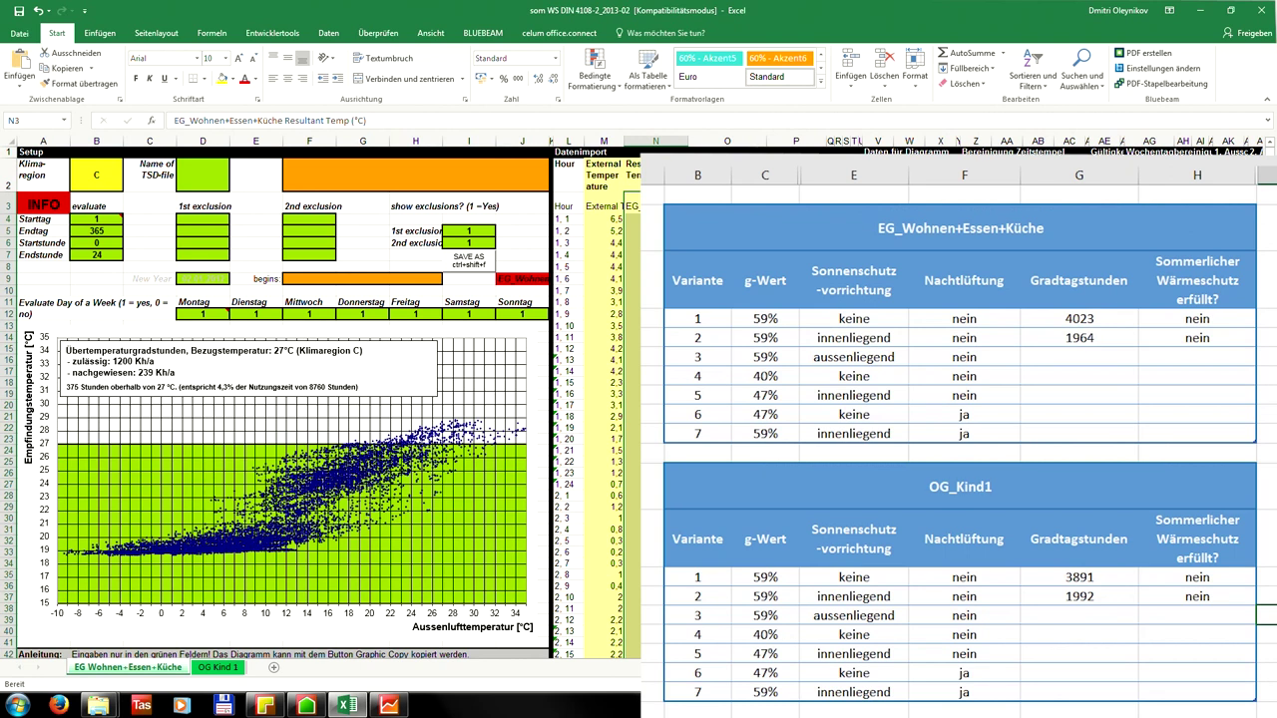
# Transfer zone OG_Kind1's resultant temperatures from Tas Result Viewer to the OG Kind 1 sheet, record variant 3's Gradtagstunden as 239 and 326, and close the viewer.
pyautogui.click(389, 705)
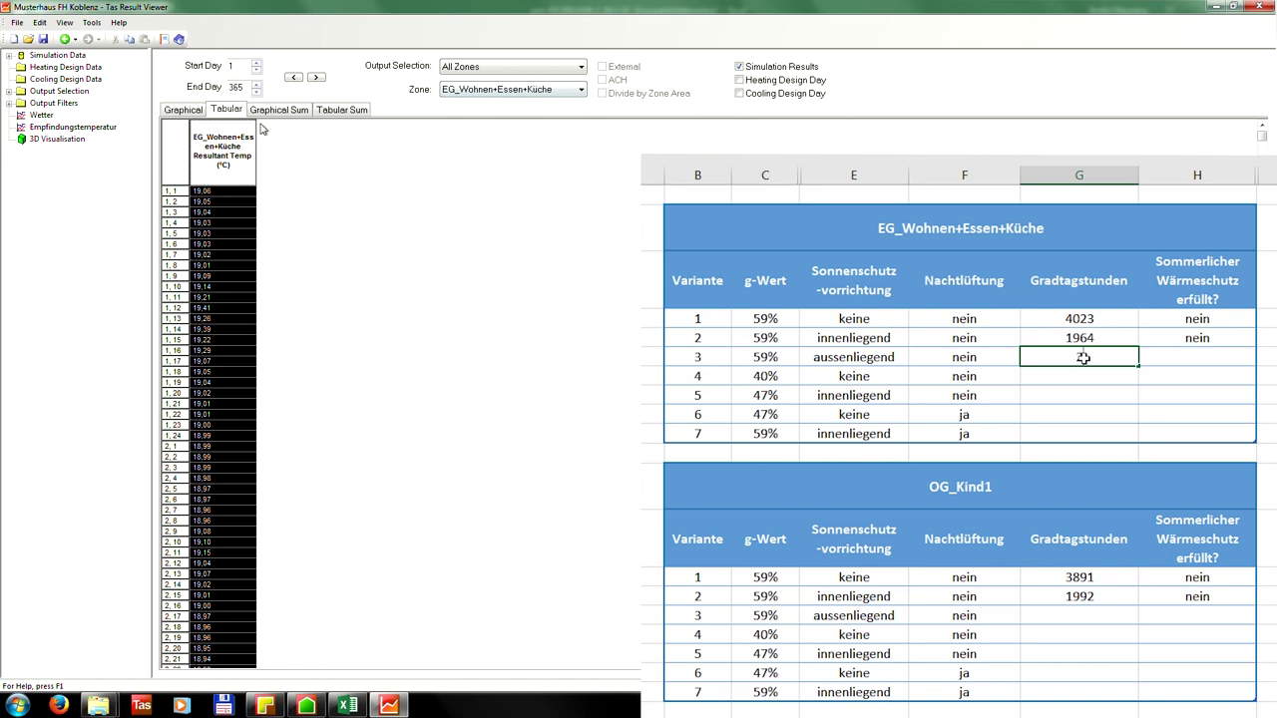
pyautogui.click(525, 91)
pyautogui.click(451, 220)
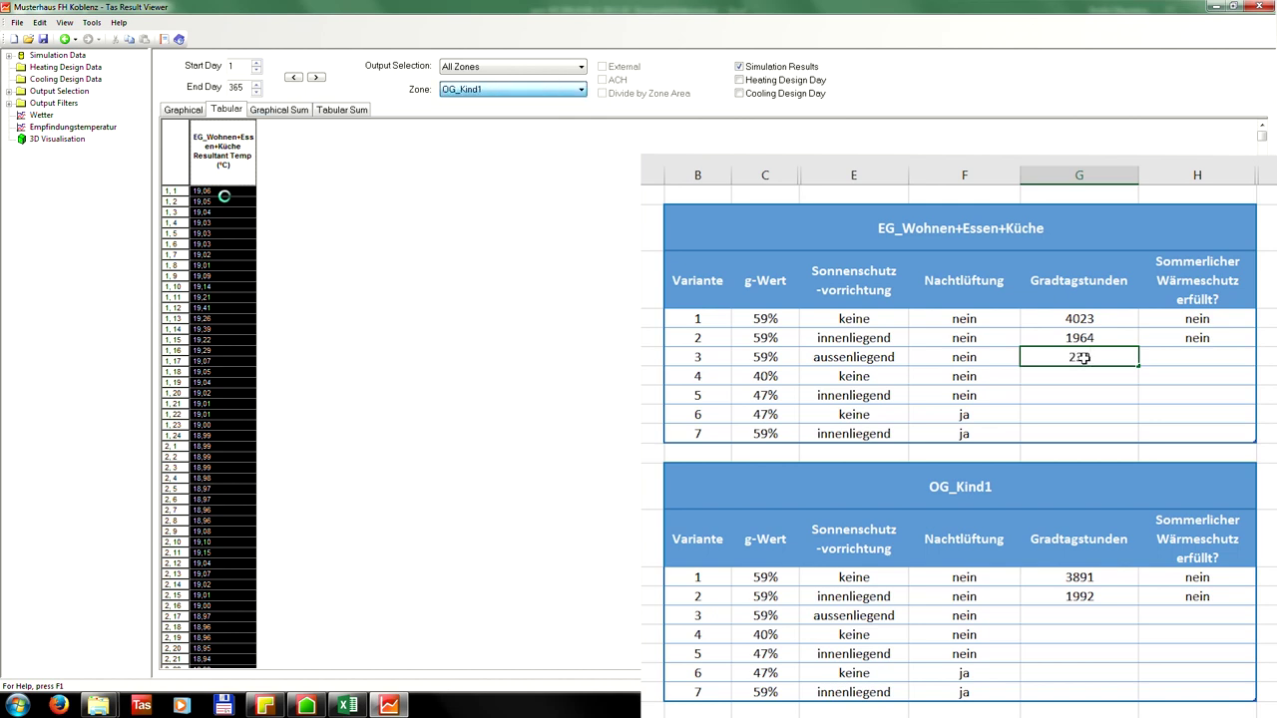
pyautogui.click(1088, 612)
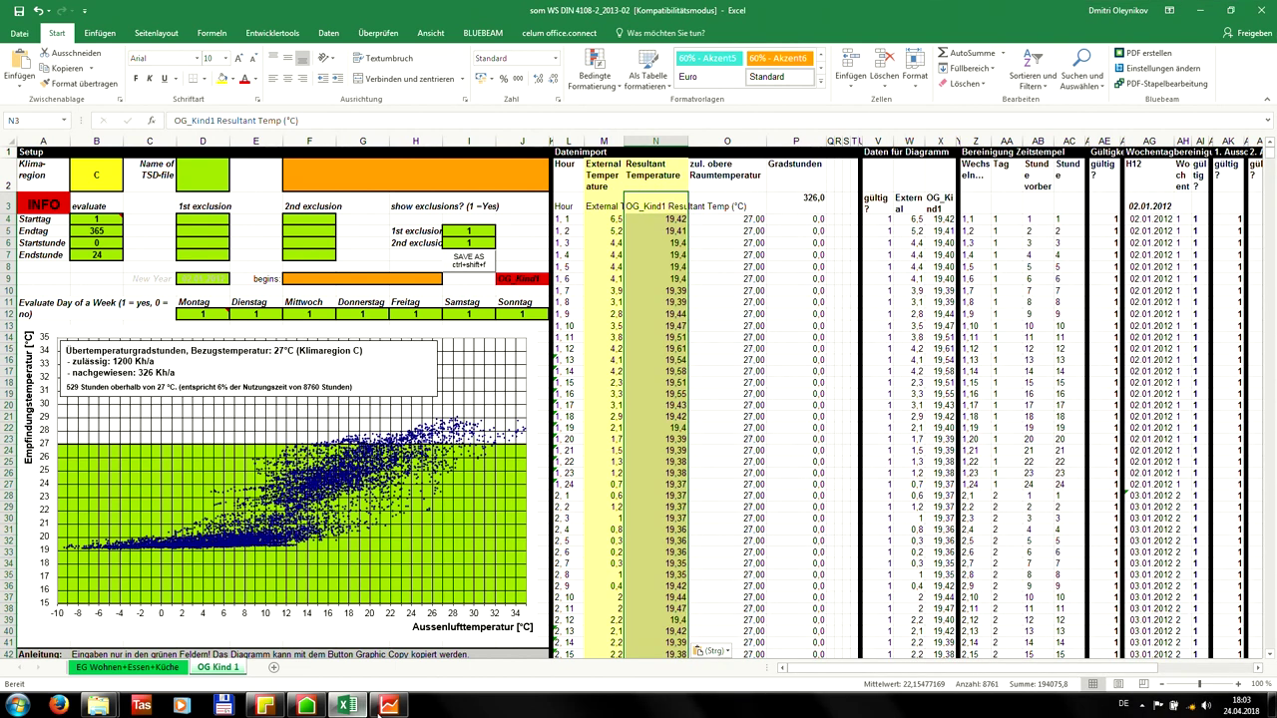
pyautogui.click(389, 707)
pyautogui.click(1264, 7)
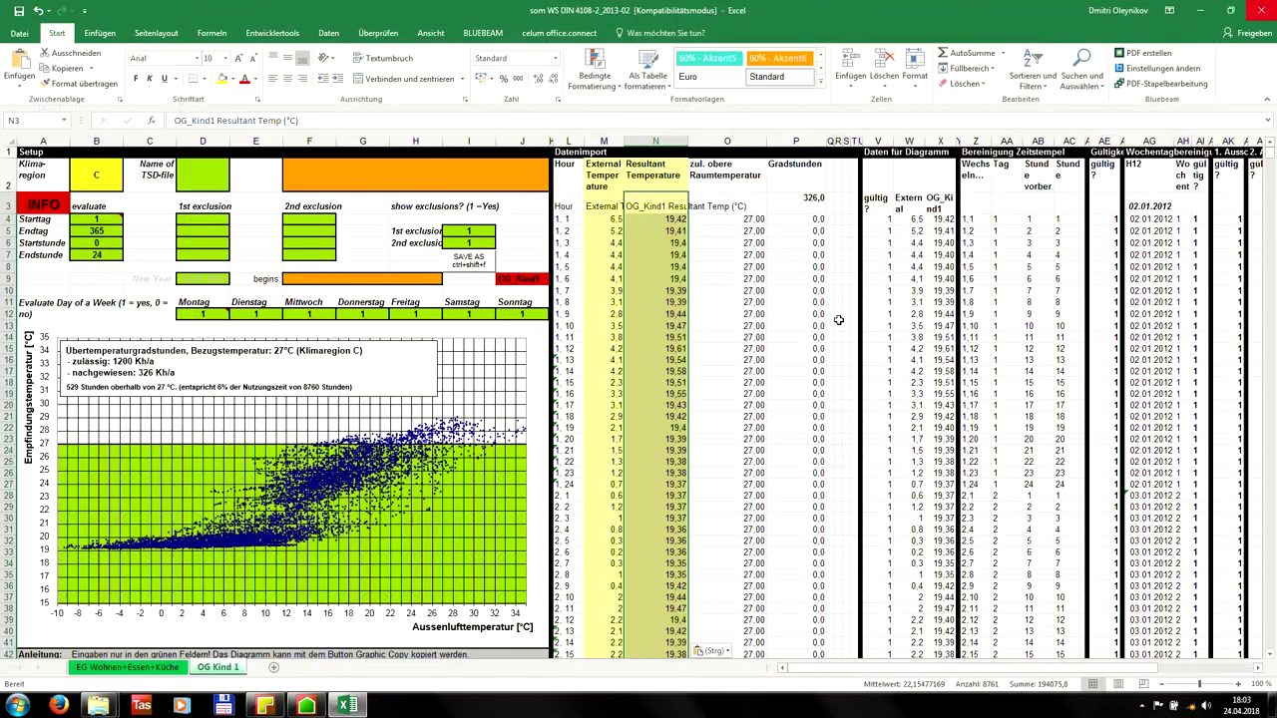
# Switch to Tas Building Simulator and set the factor to 0 for substitute elements Verschattung N, O, S and W.
pyautogui.click(306, 707)
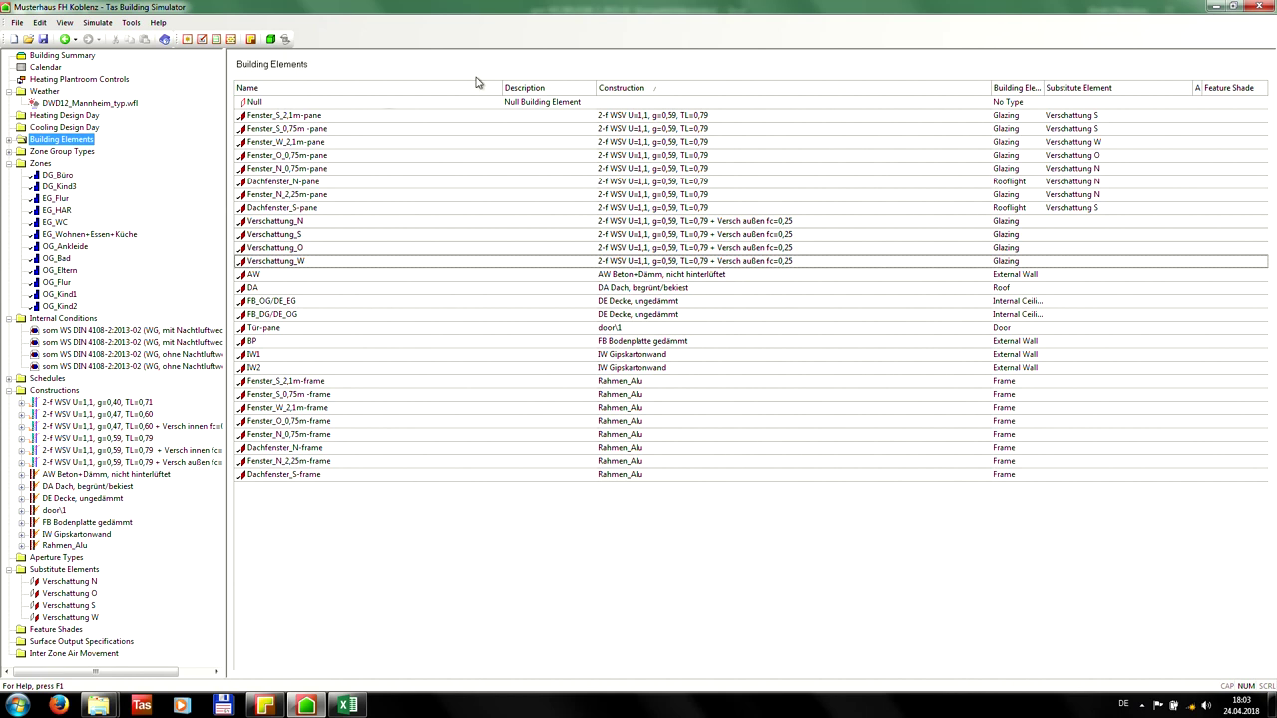
pyautogui.click(67, 581)
pyautogui.click(478, 231)
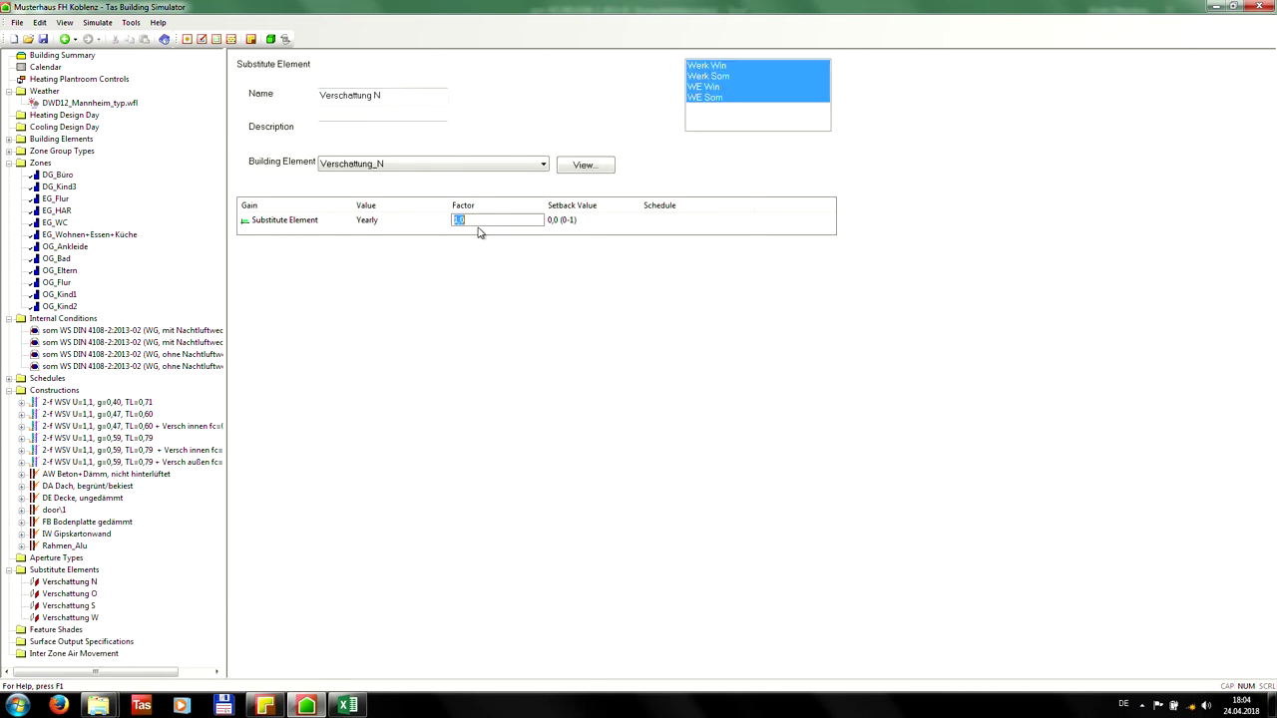
pyautogui.write('0')
pyautogui.click(78, 595)
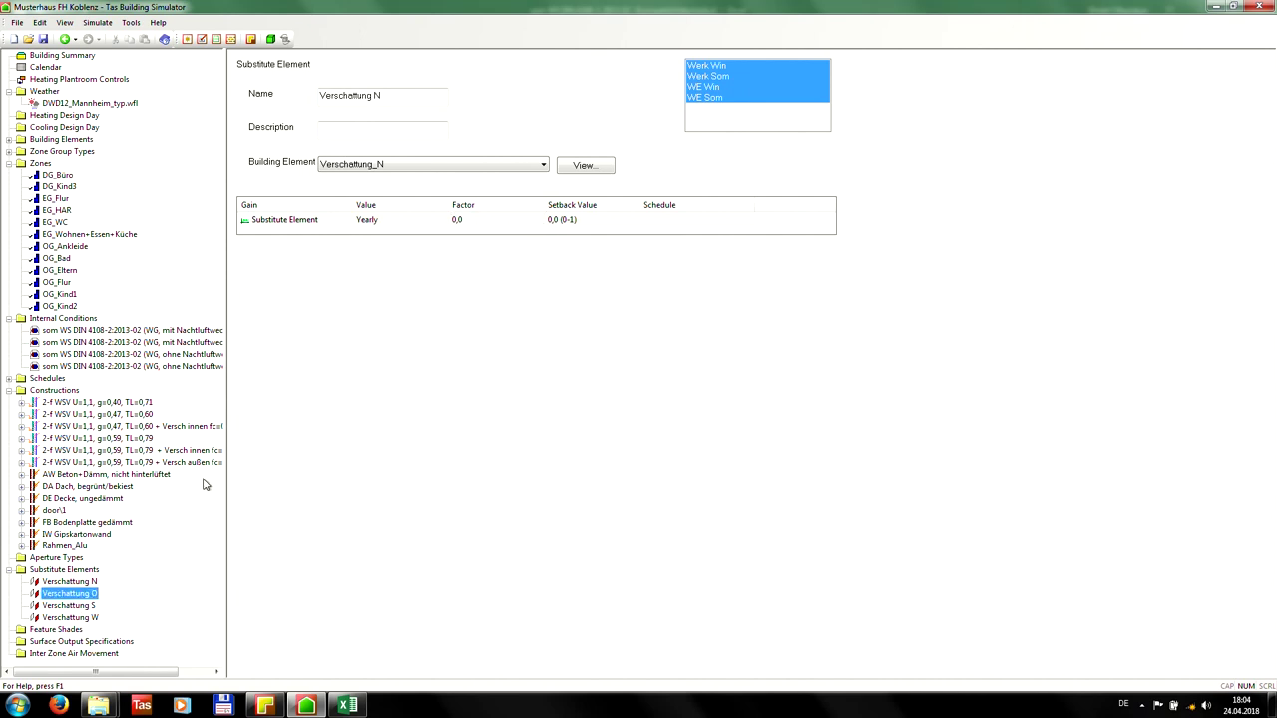
pyautogui.click(459, 226)
pyautogui.write('0')
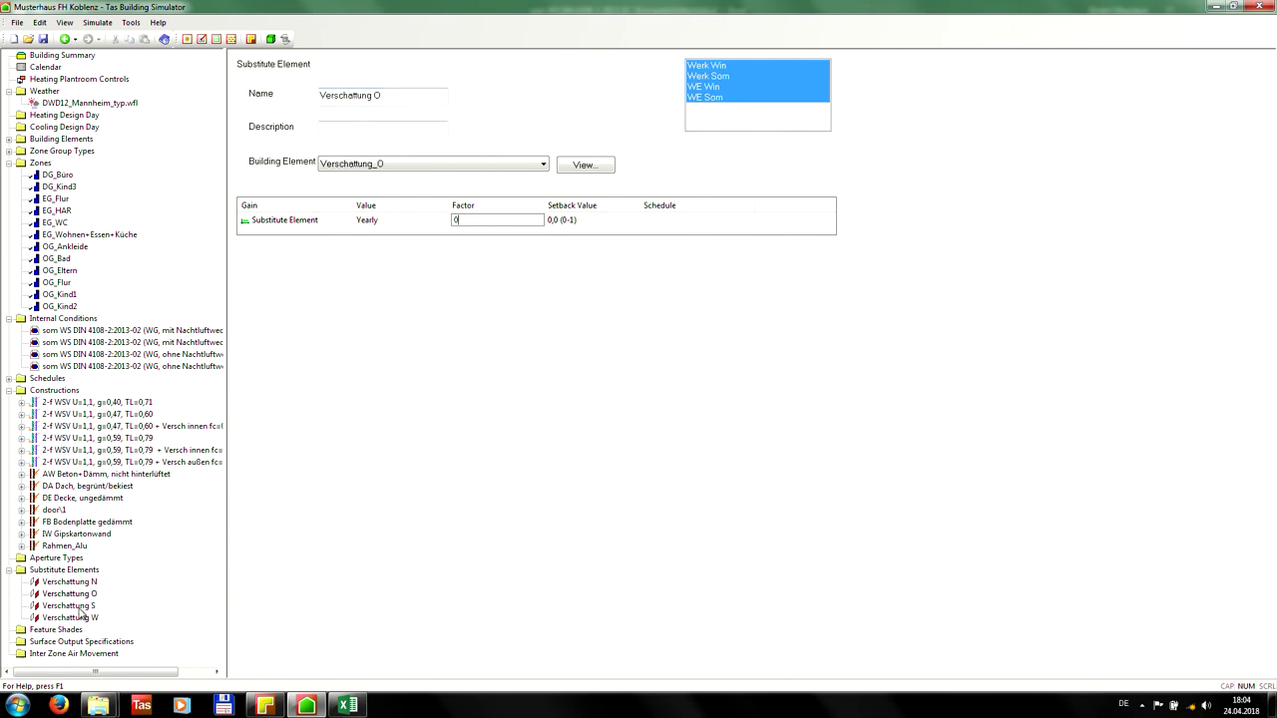
pyautogui.click(70, 606)
pyautogui.click(469, 221)
pyautogui.write('0')
pyautogui.click(80, 619)
pyautogui.click(461, 221)
pyautogui.write('0')
# Assign the construction "2-f WSV U=1,1, g=0,40, TL=0,71" to all eight Fenster and Dachfenster pane building elements.
pyautogui.click(62, 139)
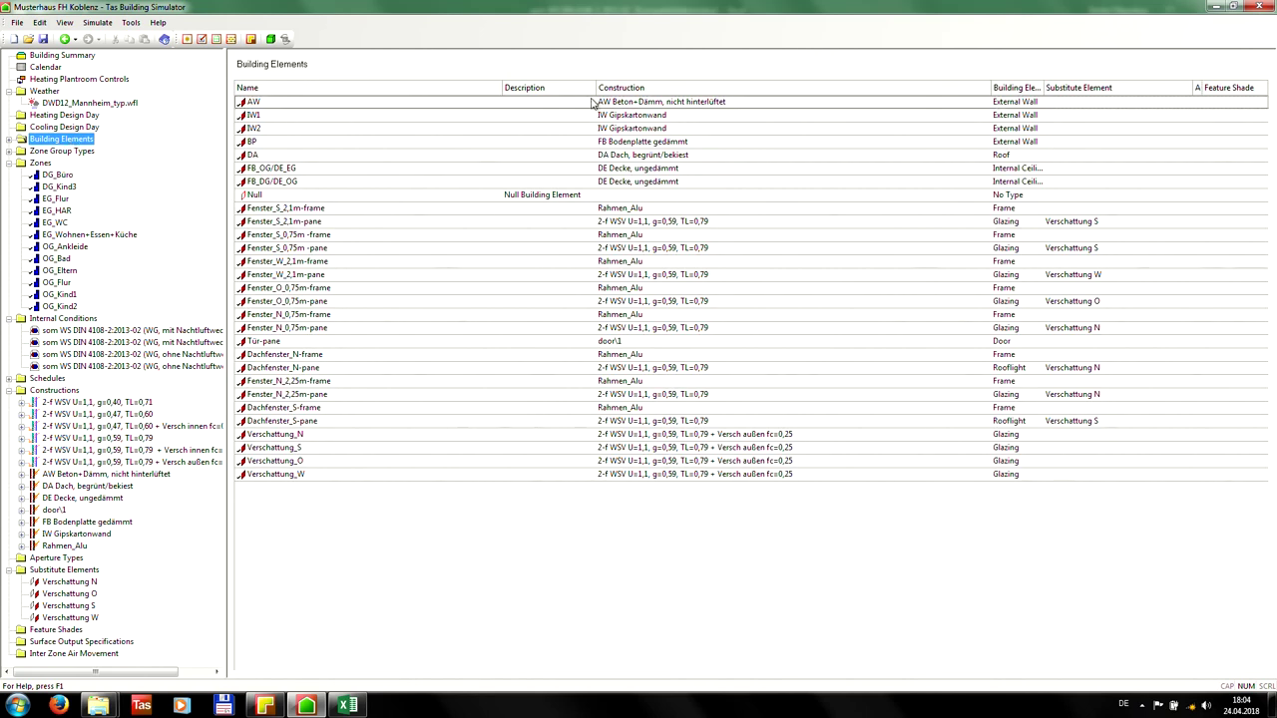
pyautogui.click(666, 90)
pyautogui.click(678, 115)
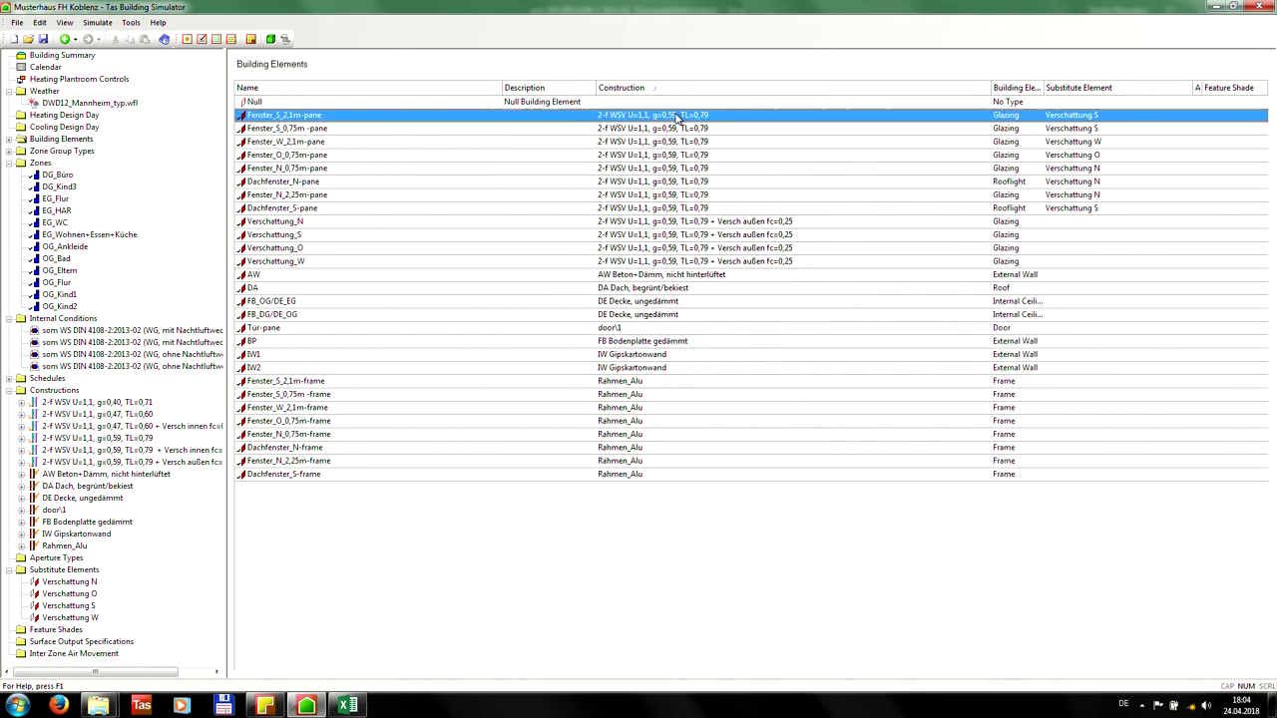
pyautogui.keyDown('shift'); pyautogui.click(664, 207); pyautogui.keyUp('shift')
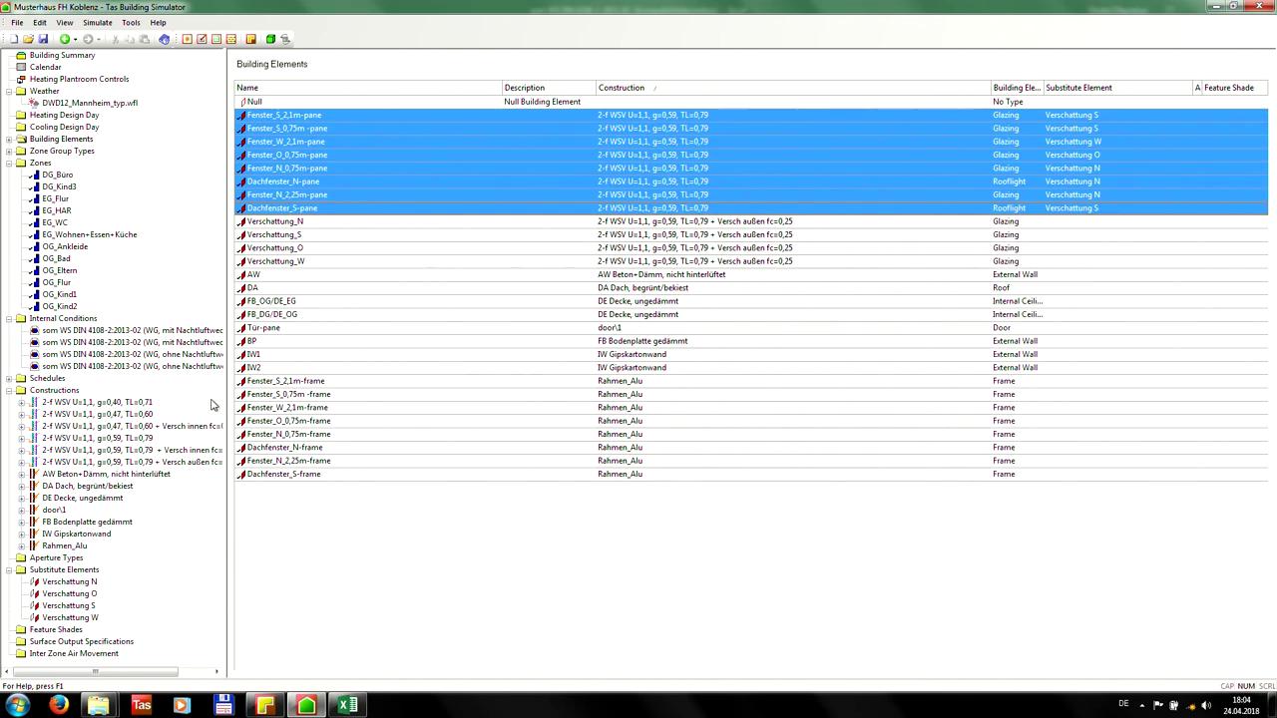
pyautogui.moveTo(111, 404); pyautogui.dragTo(405, 155)
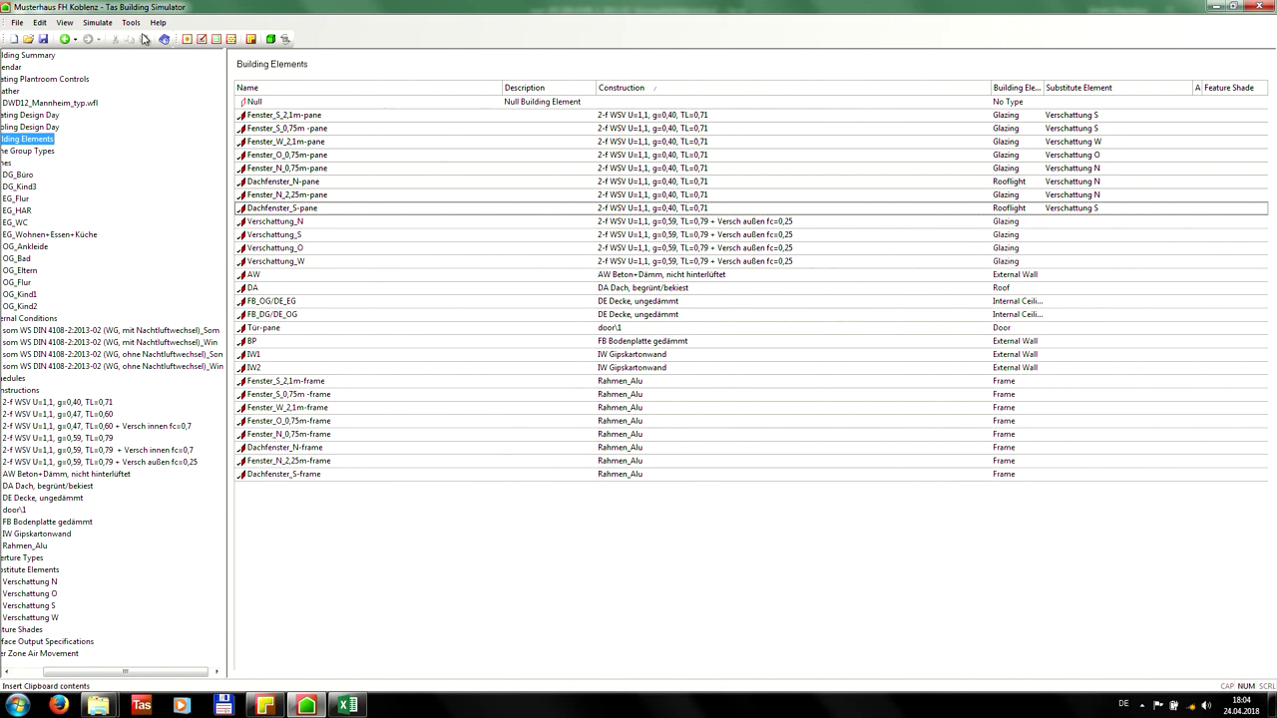
# Run the simulation for days 1 to 365 without showing the pre-simulation checks, merging with the existing results data.
pyautogui.click(98, 23)
pyautogui.click(112, 37)
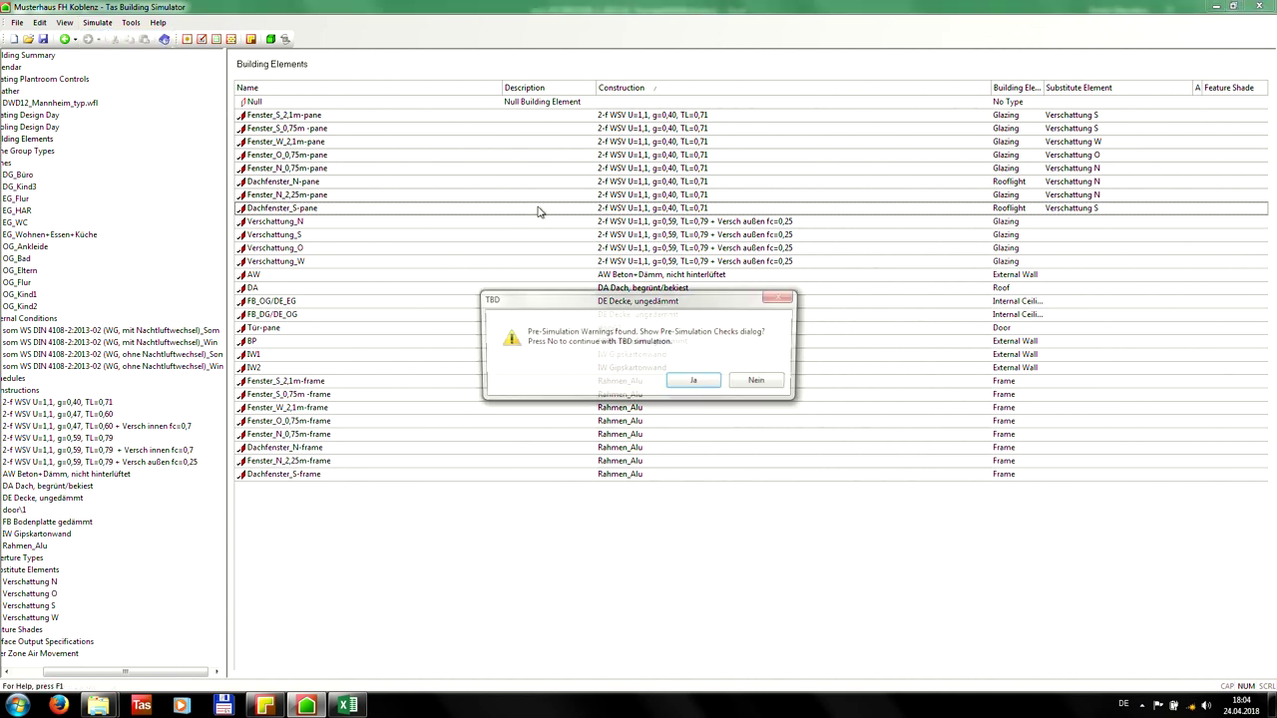
pyautogui.click(751, 383)
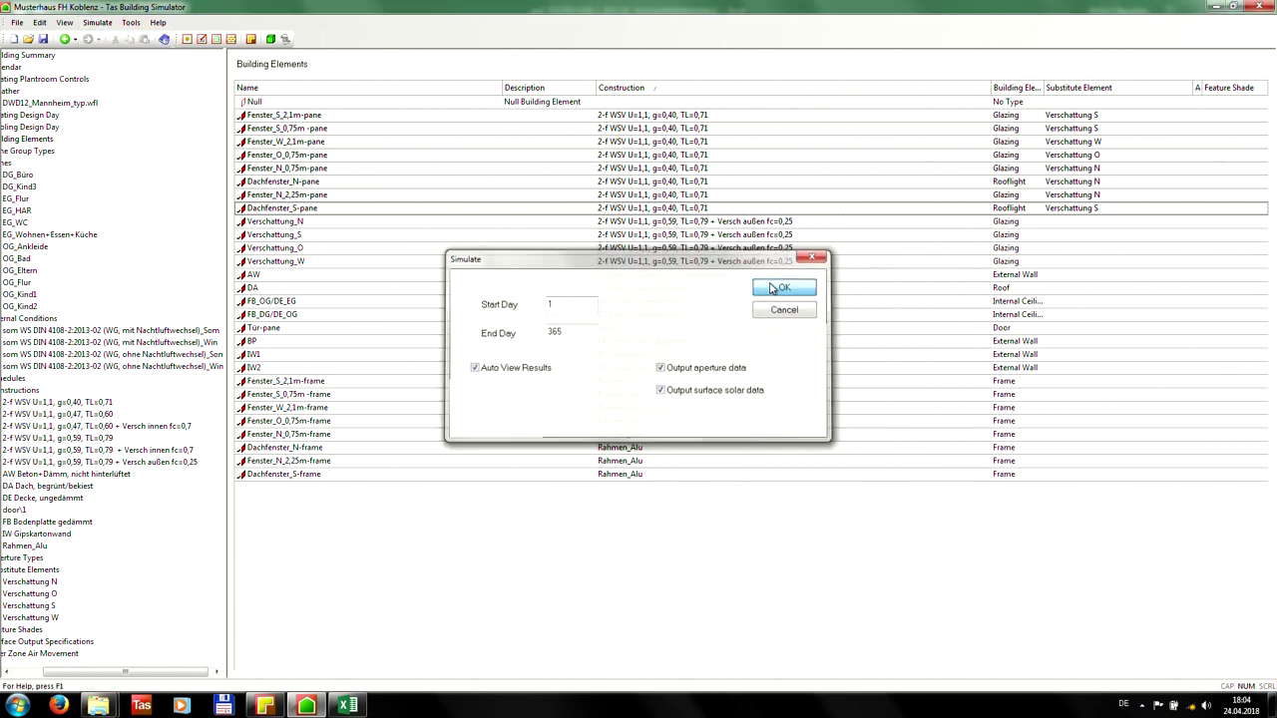
pyautogui.click(777, 288)
pyautogui.click(599, 272)
pyautogui.click(843, 504)
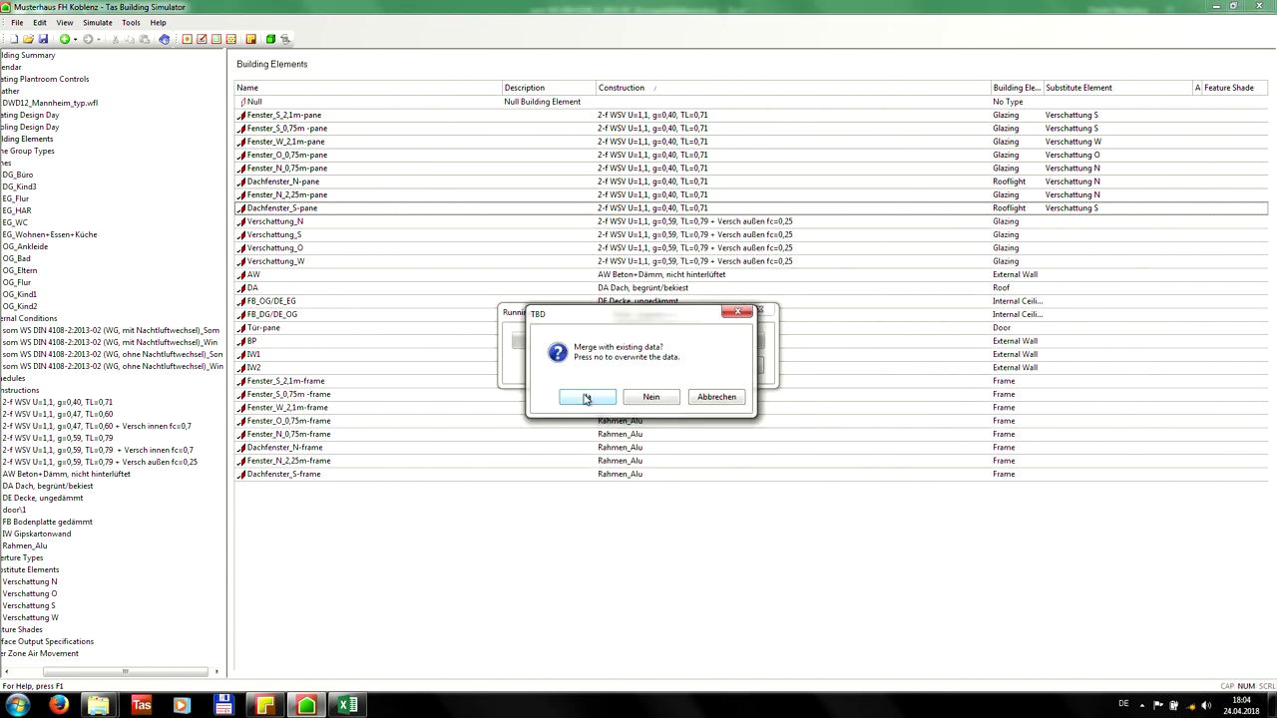
pyautogui.click(587, 398)
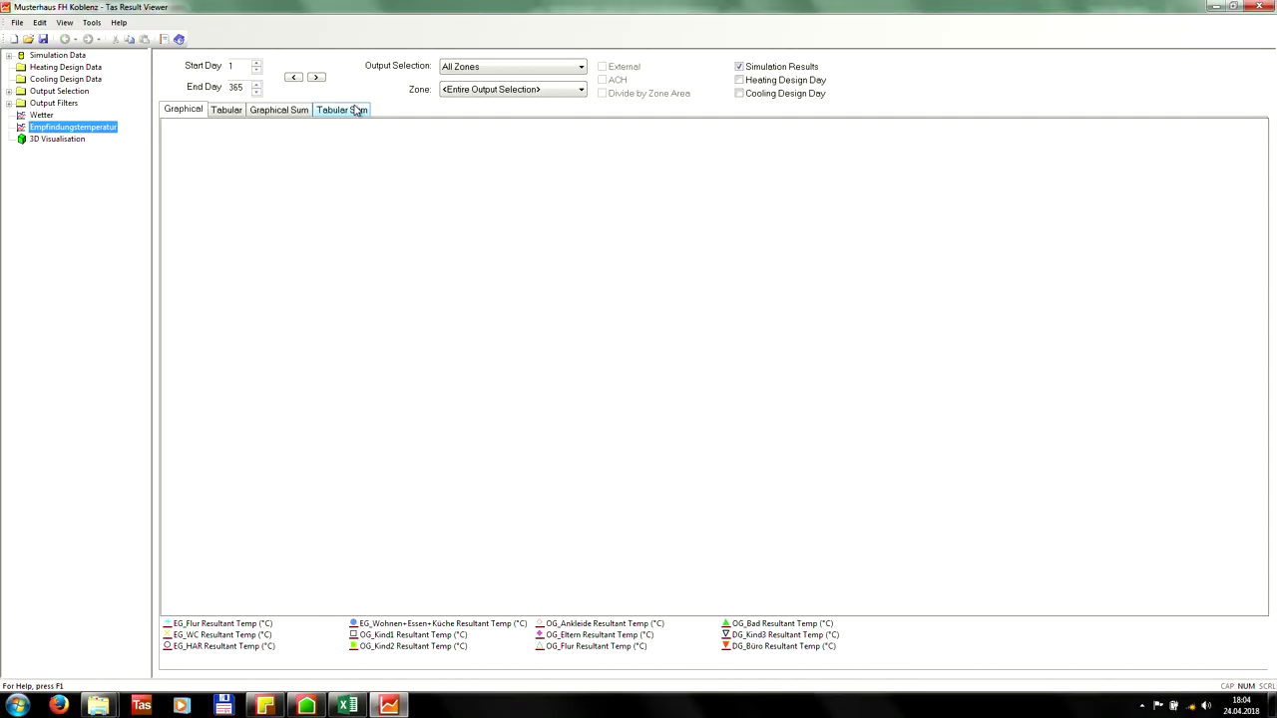
# Show the resultant temperatures of zone EG_Wohnen+Essen+Küche as a table and copy the temperature column.
pyautogui.click(581, 89)
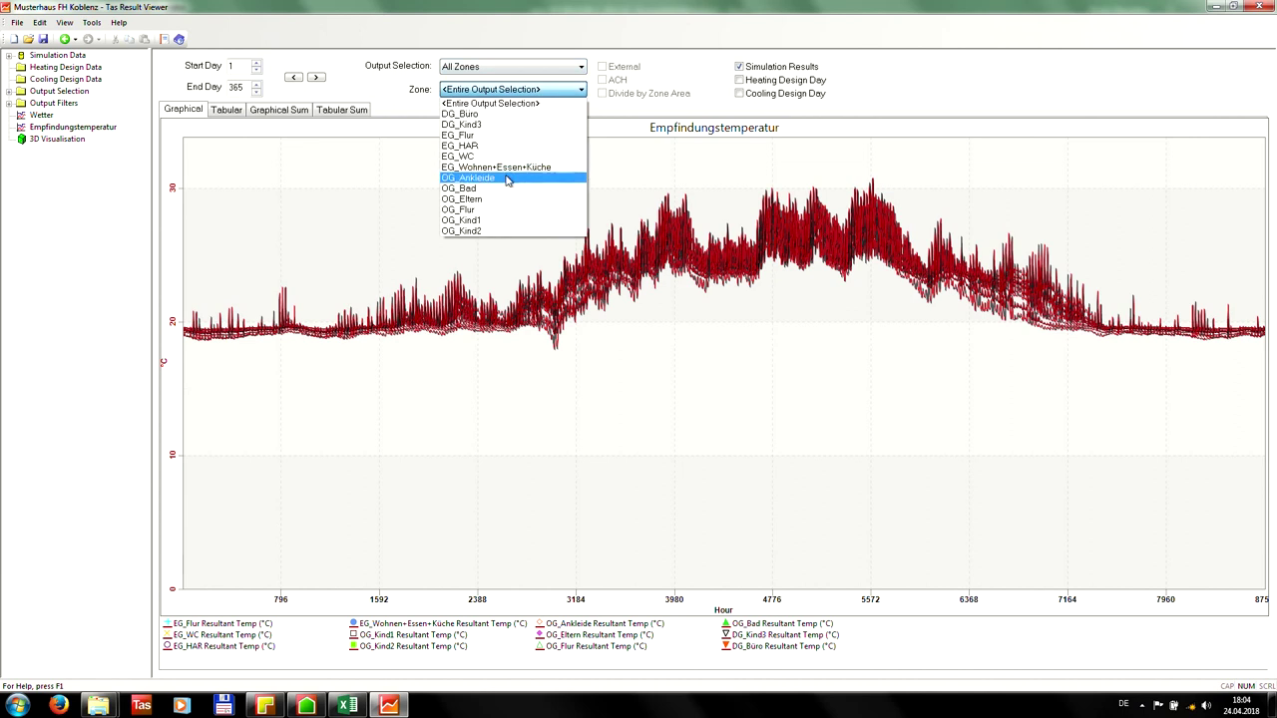
pyautogui.click(499, 175)
pyautogui.click(239, 112)
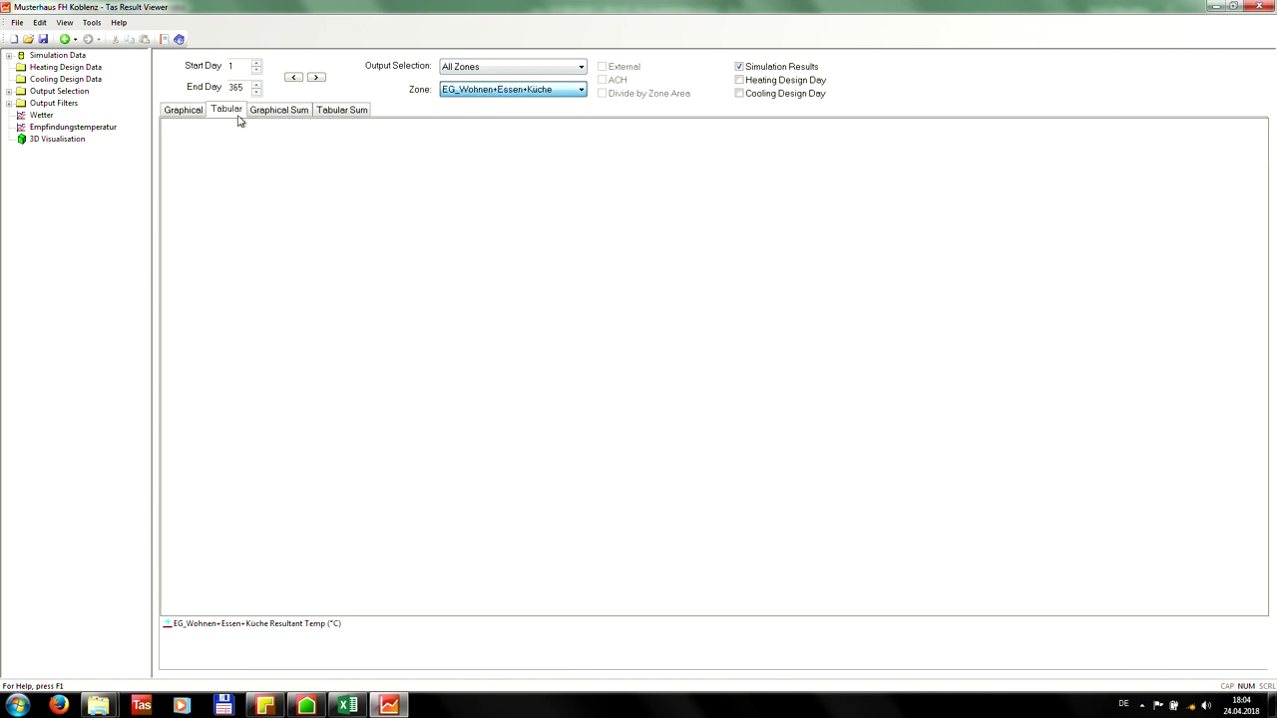
pyautogui.click(243, 162)
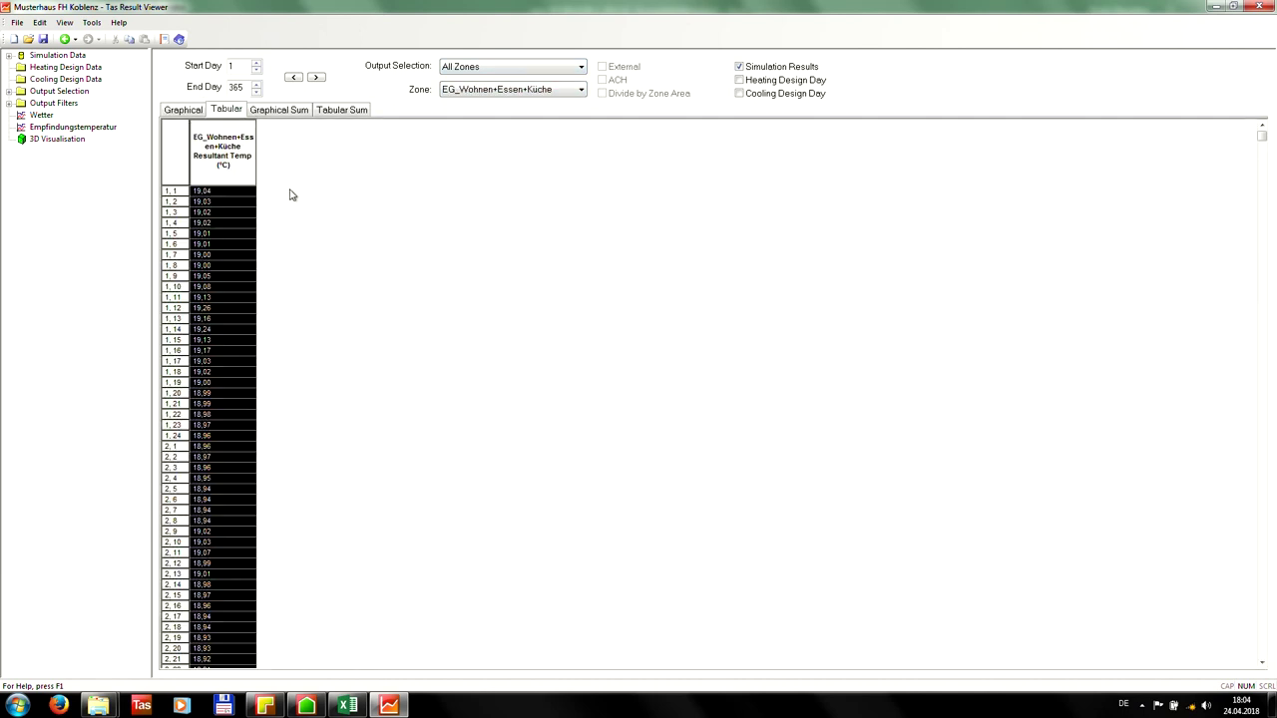
# Switch to Excel and replace the resultant temperatures on the EG Wohnen+Essen+Küche sheet with the copied variant 4 values.
pyautogui.click(347, 706)
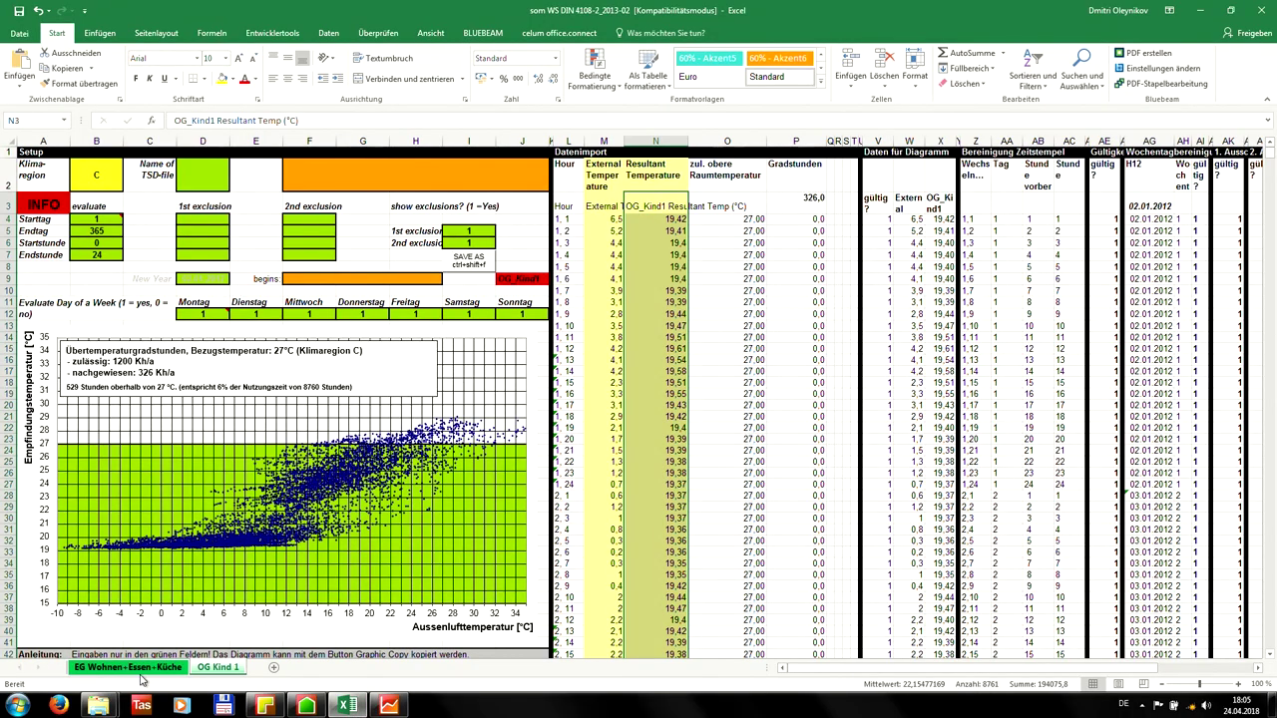
pyautogui.click(666, 205)
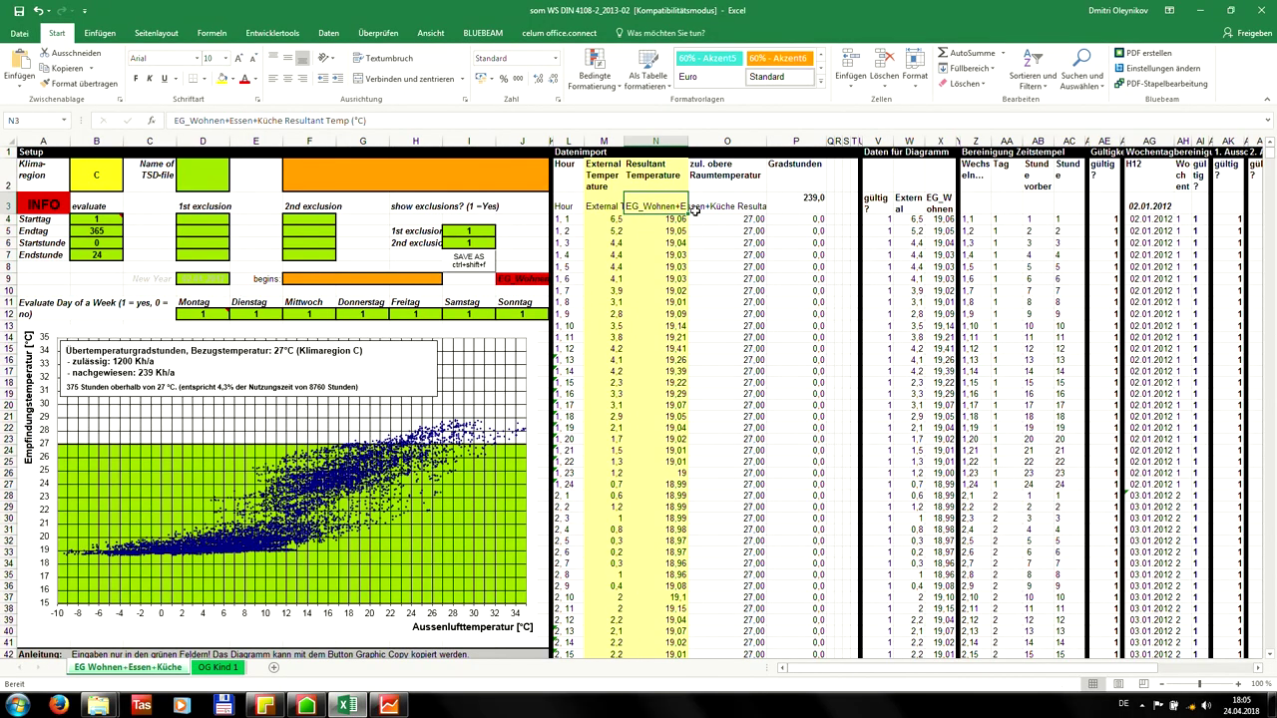
pyautogui.hotkey('ctrl', 'v')
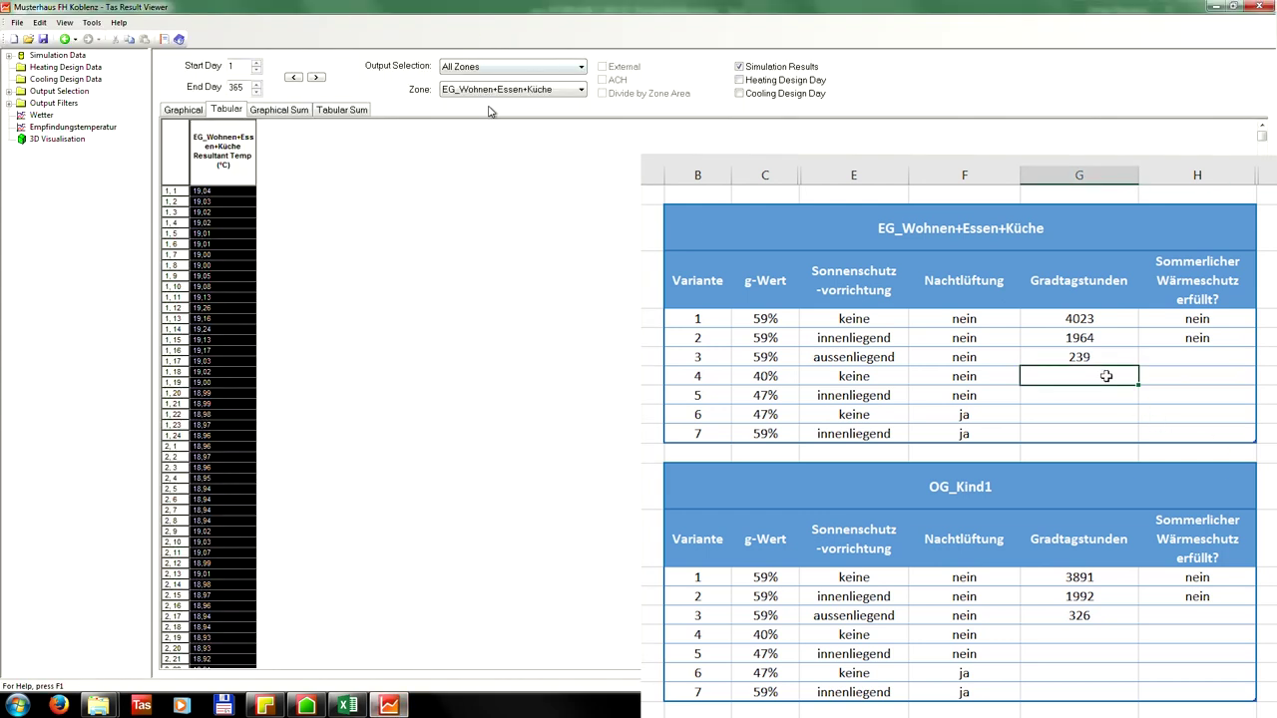
# Transfer zone OG_Kind1's variant 4 temperatures to the OG Kind 1 sheet, record Gradtagstunden 881 and 878, and close Tas Result Viewer.
pyautogui.click(494, 89)
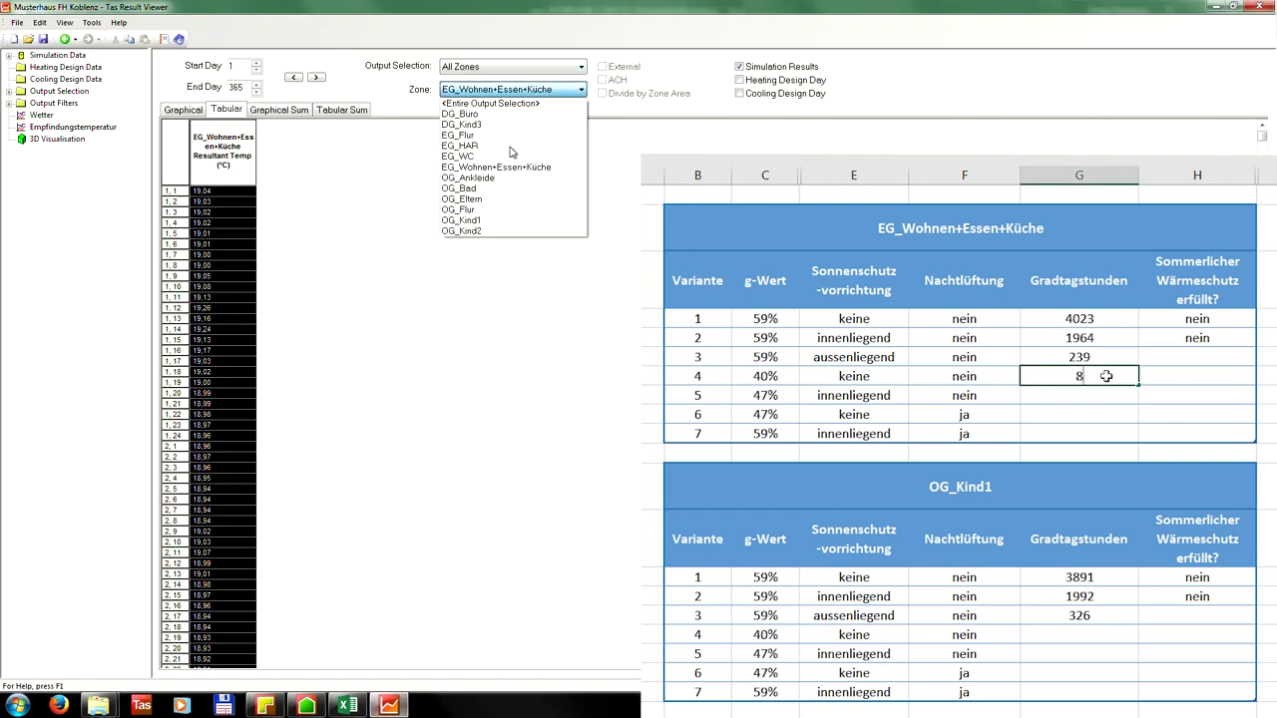
pyautogui.click(490, 215)
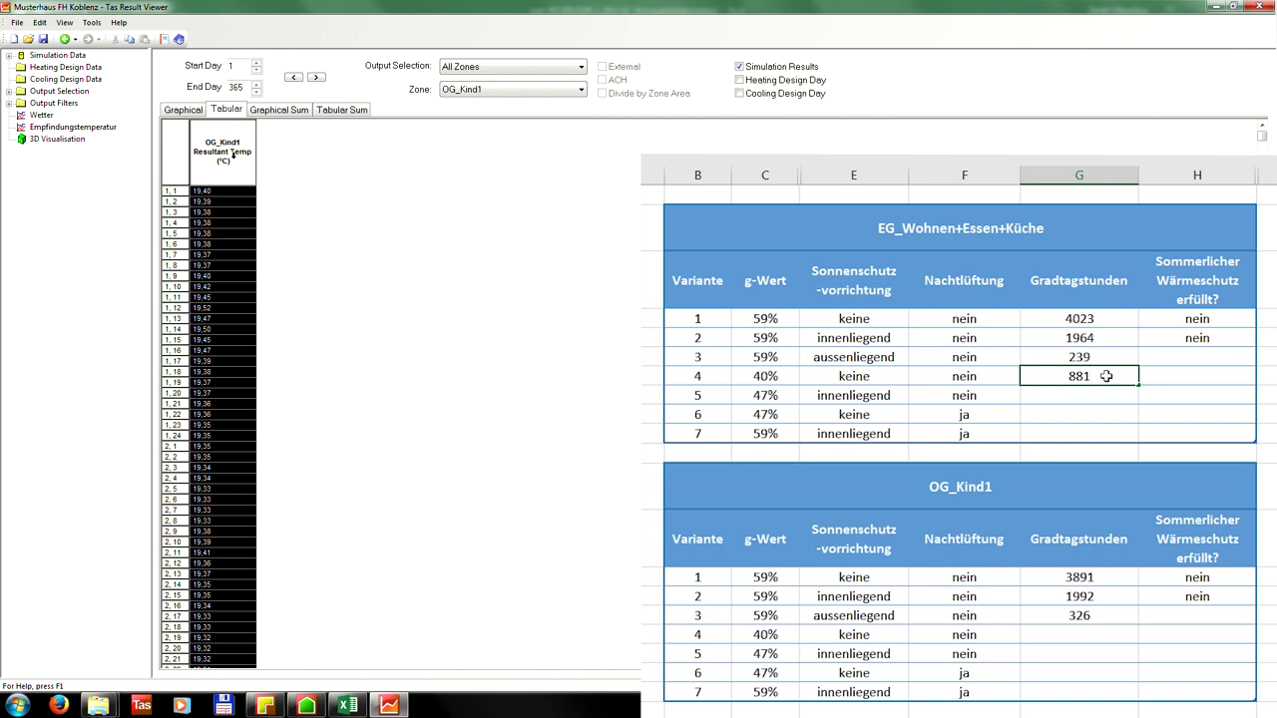
pyautogui.click(361, 711)
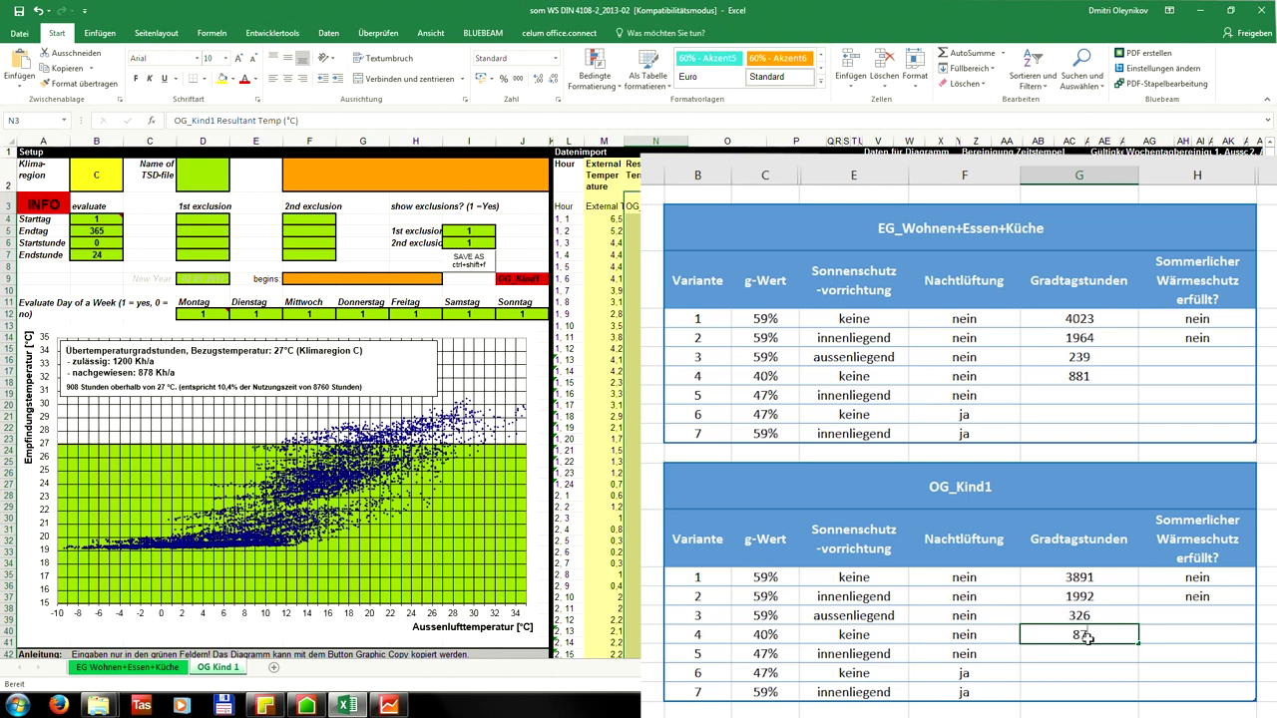
pyautogui.click(387, 708)
pyautogui.click(1270, 10)
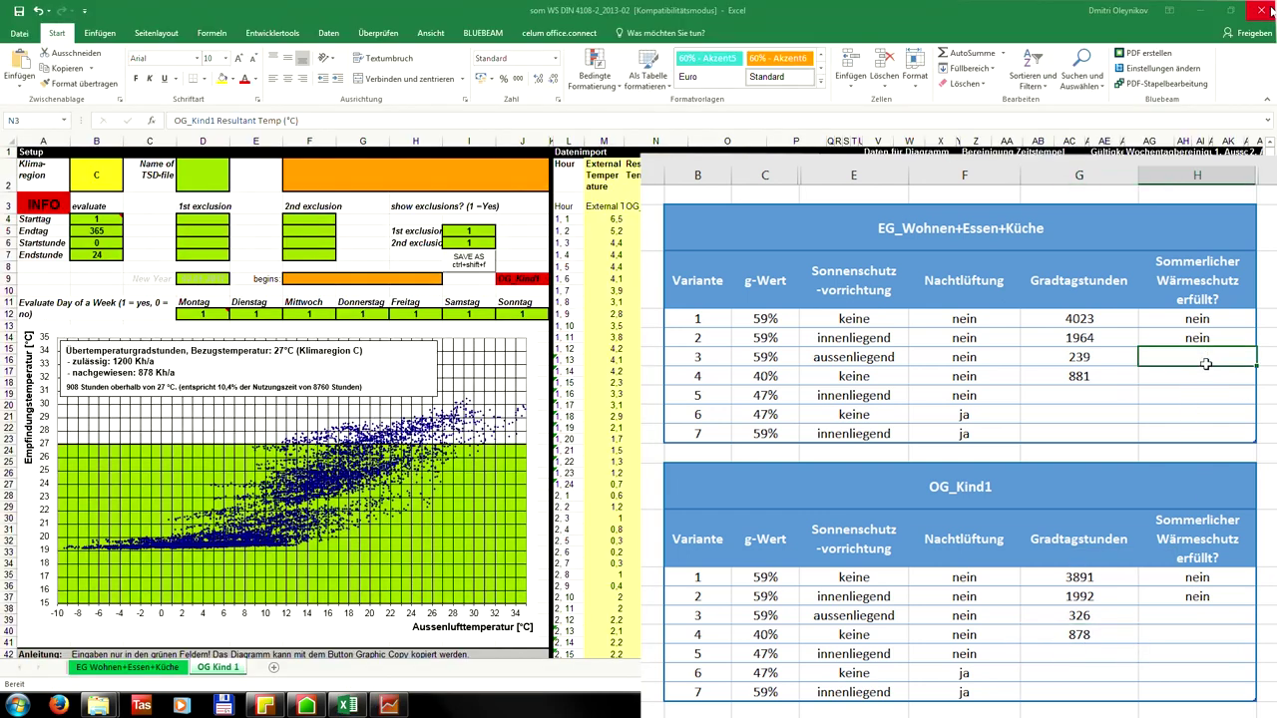
# Switch to Tas Building Simulator and assign the construction "2-f WSV U=1,1, g=0,47, TL=0,60" to the eight Fenster and Dachfenster pane elements.
pyautogui.click(306, 707)
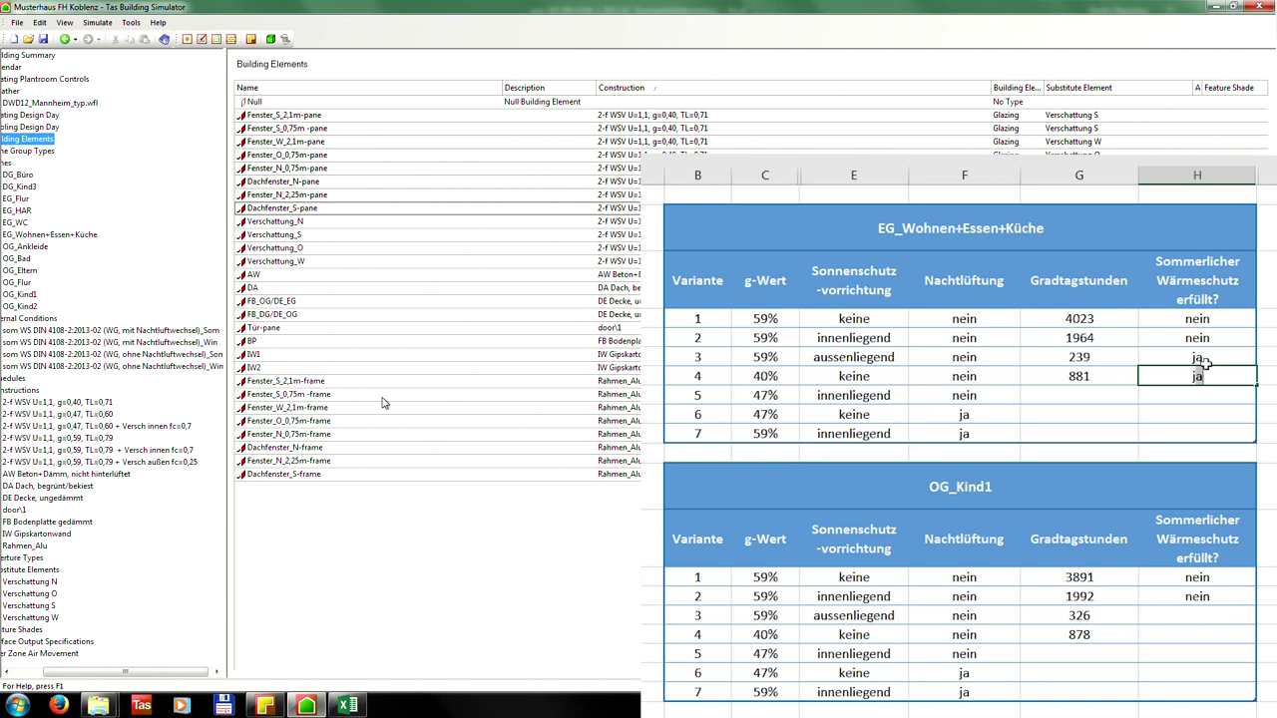
pyautogui.moveTo(172, 676); pyautogui.dragTo(93, 681)
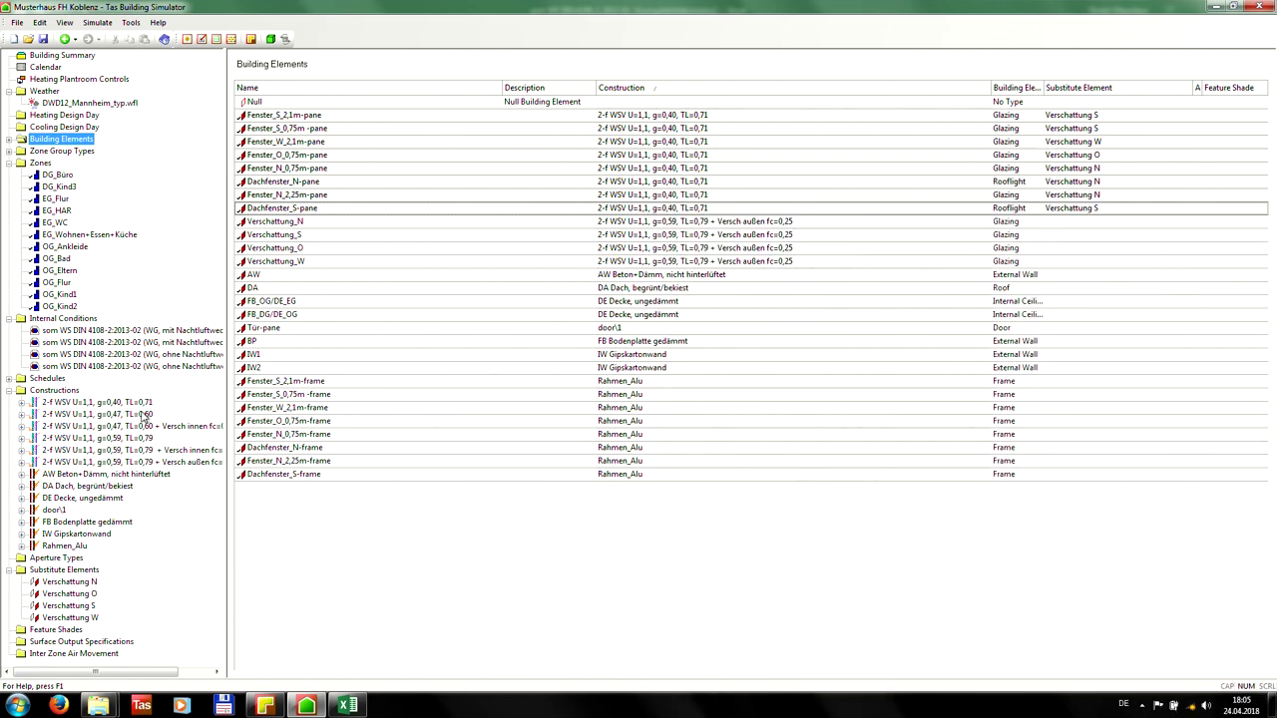
pyautogui.moveTo(134, 421); pyautogui.dragTo(311, 165)
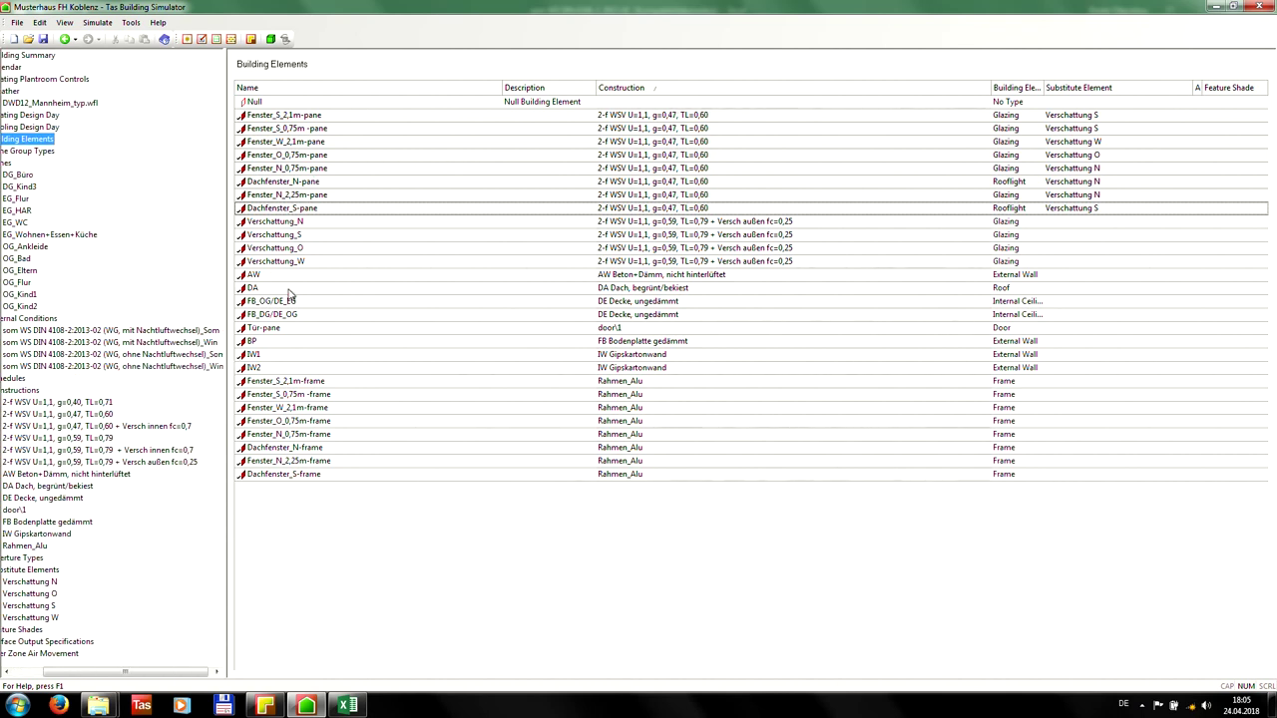
# Assign the construction "2-f WSV U=1,1, g=0,47, TL=0,60 + Versch innen fc=0,7" to building elements Verschattung_N, _S, _O and _W.
pyautogui.click(286, 223)
pyautogui.keyDown('shift'); pyautogui.click(297, 262); pyautogui.keyUp('shift')
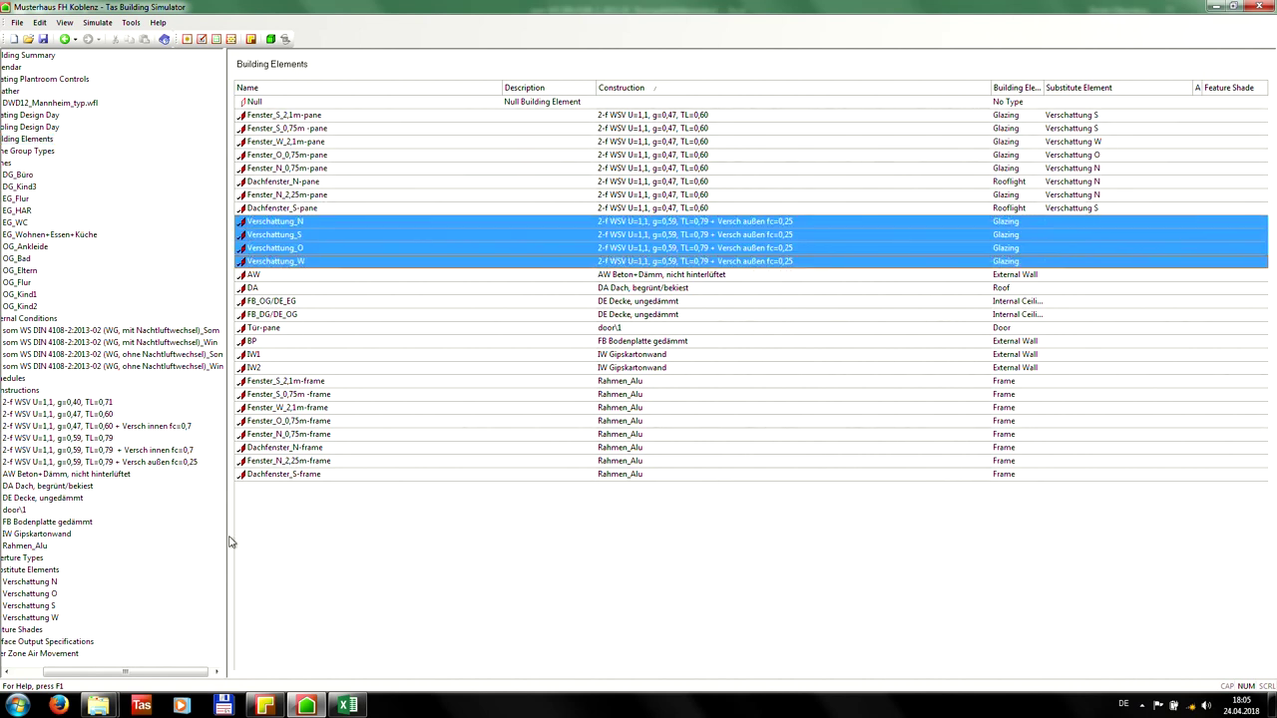
pyautogui.moveTo(173, 682); pyautogui.dragTo(140, 682)
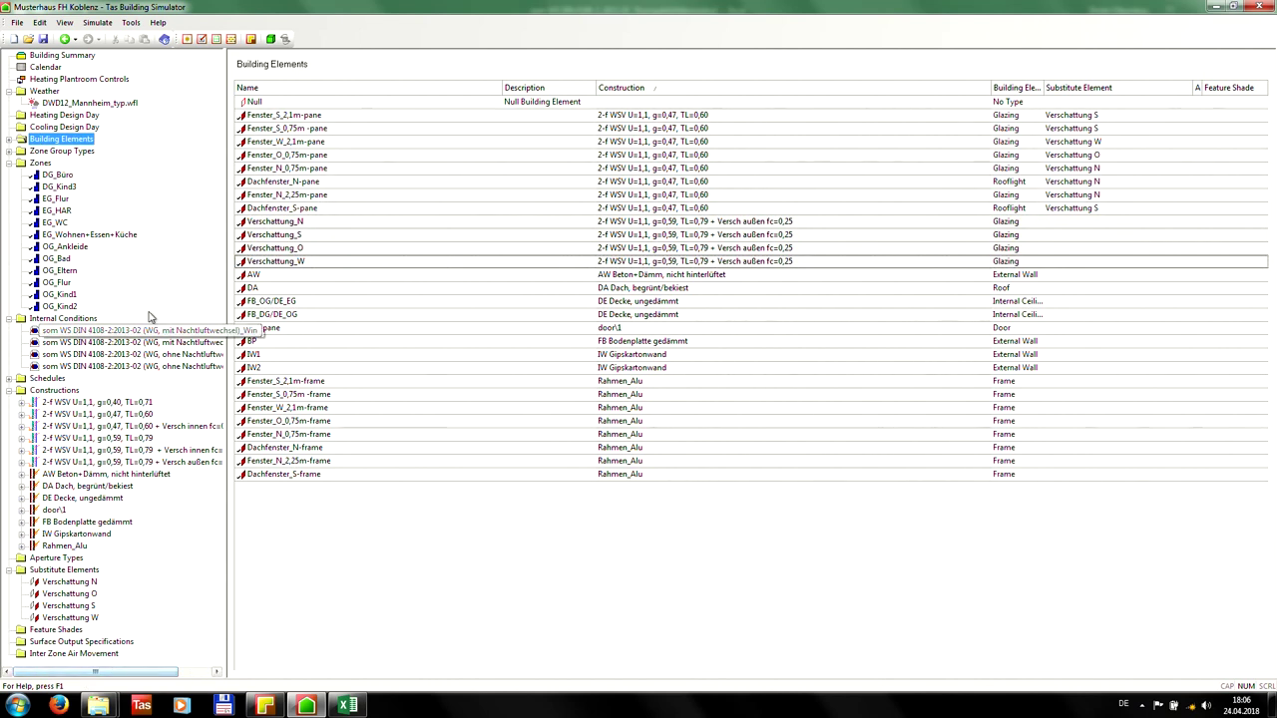
pyautogui.moveTo(170, 462); pyautogui.dragTo(337, 254)
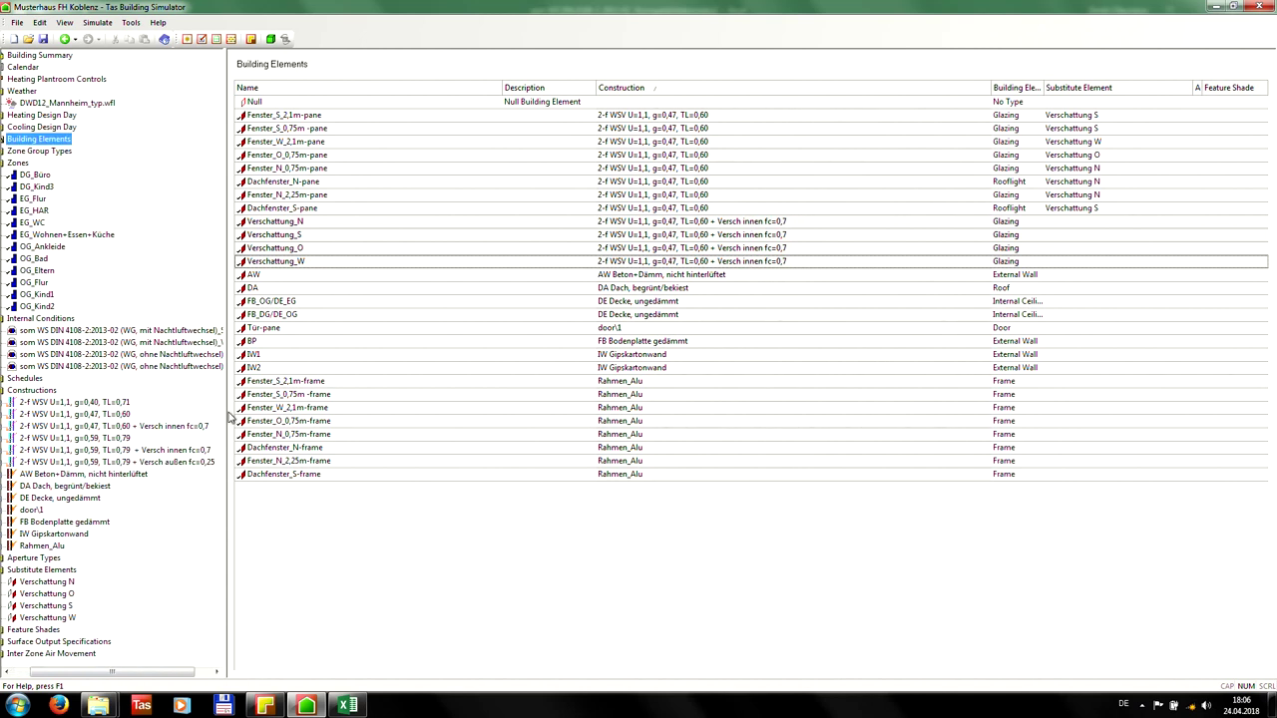
# Set the yearly factor of substitute elements Verschattung N, O, S and W to 1.
pyautogui.moveTo(140, 676); pyautogui.dragTo(95, 682)
pyautogui.click(69, 582)
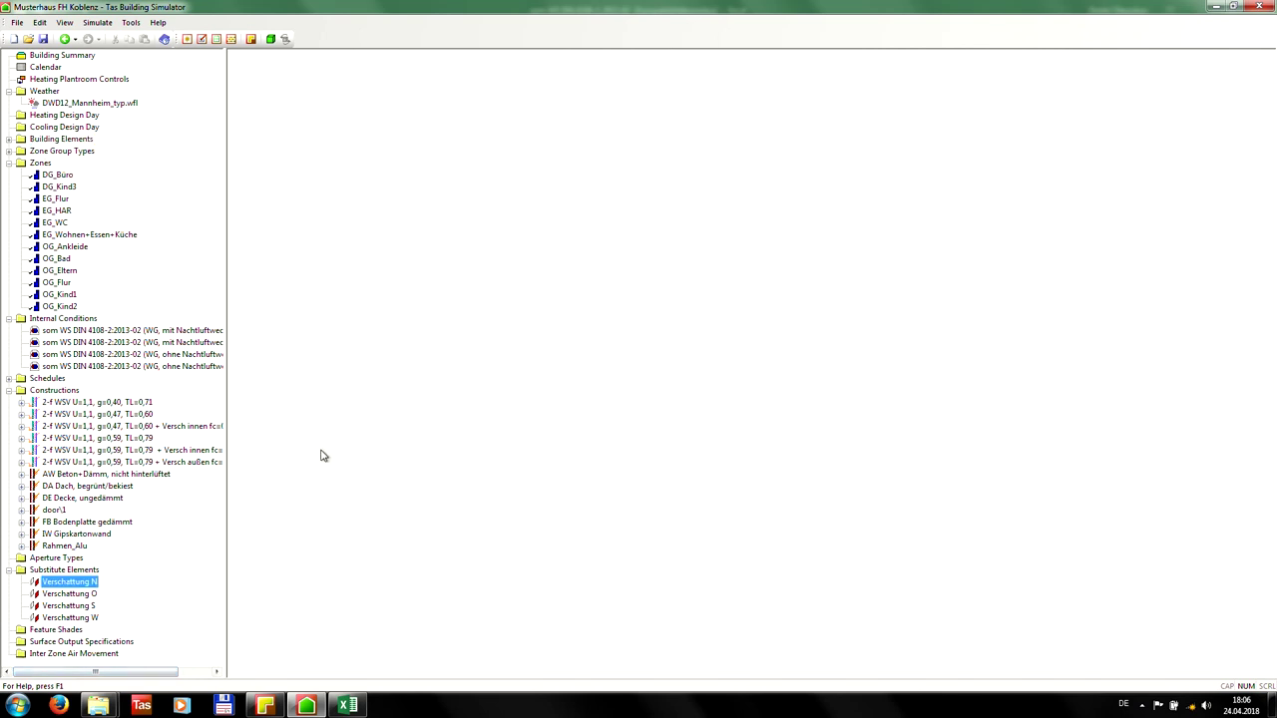
pyautogui.click(469, 222)
pyautogui.write('1')
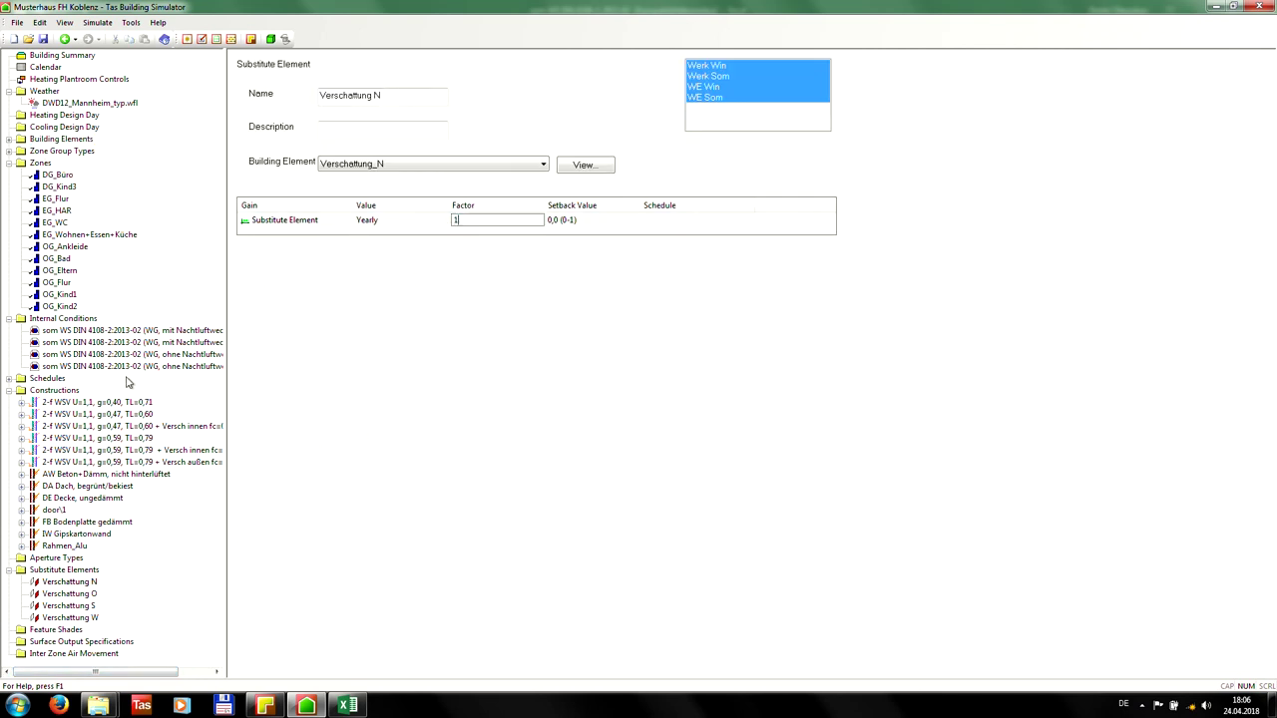
pyautogui.click(84, 595)
pyautogui.click(473, 221)
pyautogui.click(90, 608)
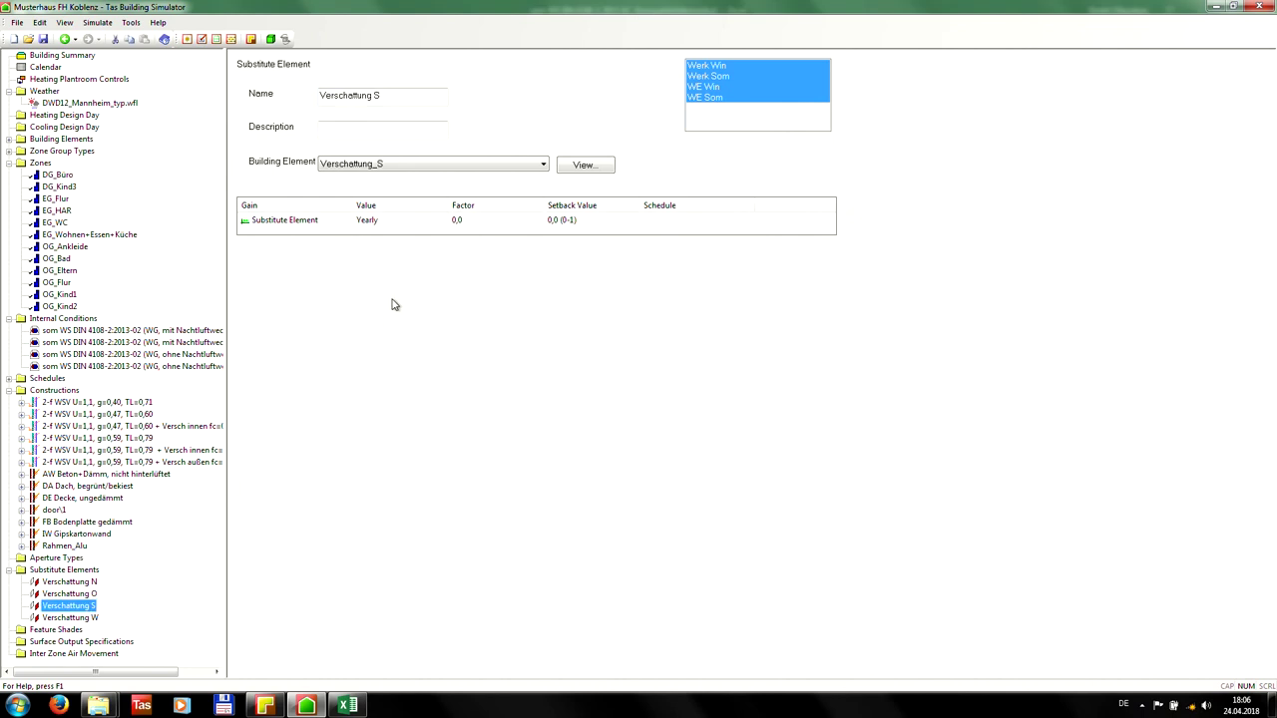
pyautogui.click(79, 619)
pyautogui.click(474, 221)
pyautogui.write('1')
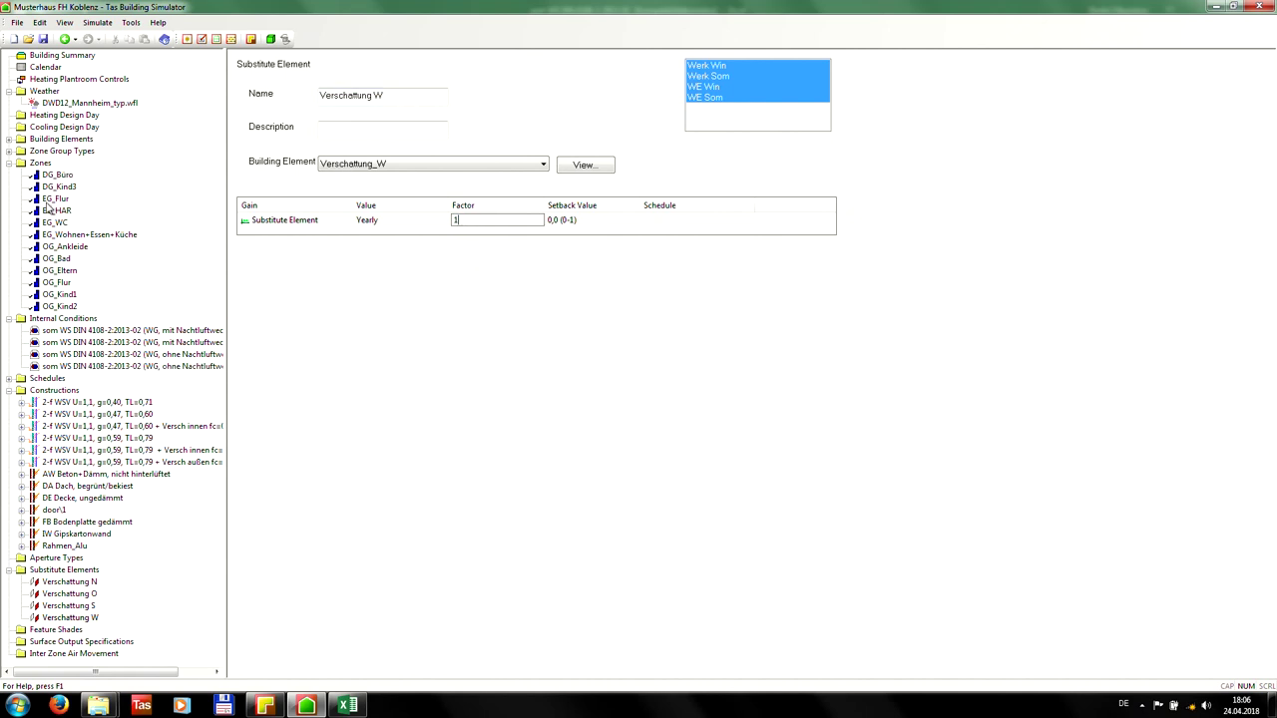
# Sort the building elements by construction and run the simulation into the existing Musterhaus FH Koblenz TSD file, skipping the pre-simulation checks and merging the data.
pyautogui.click(60, 138)
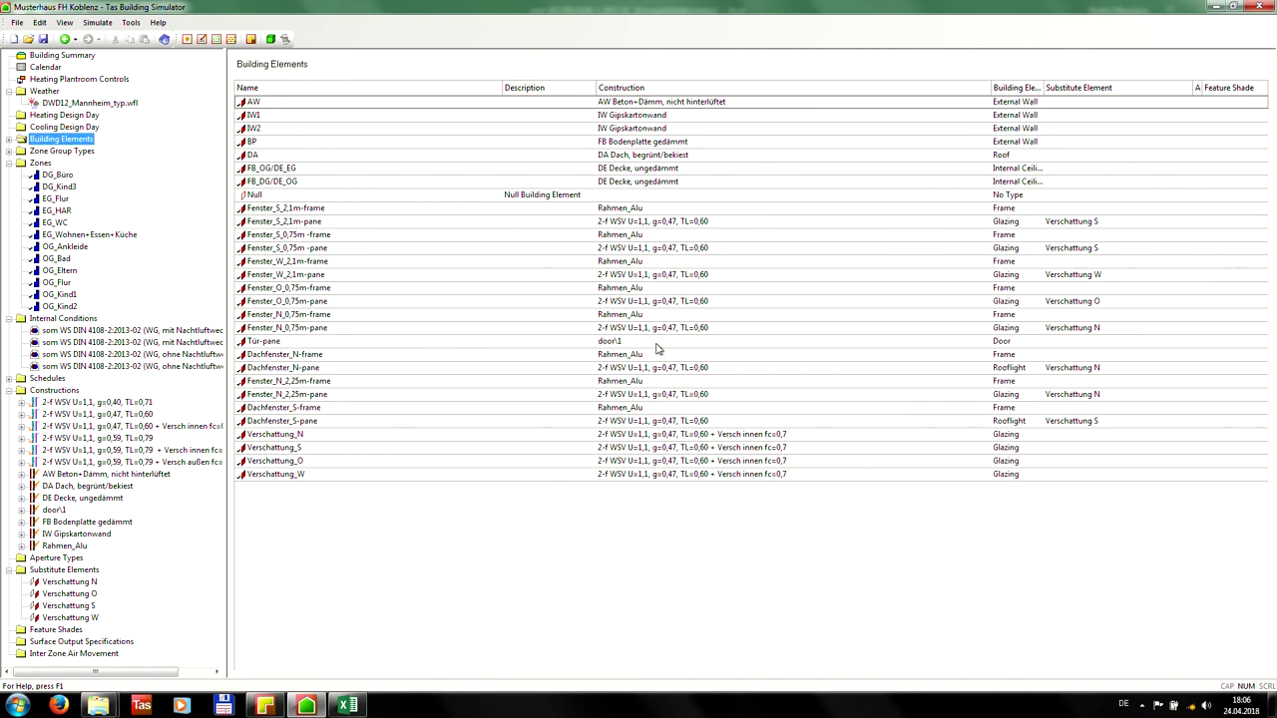
pyautogui.click(636, 88)
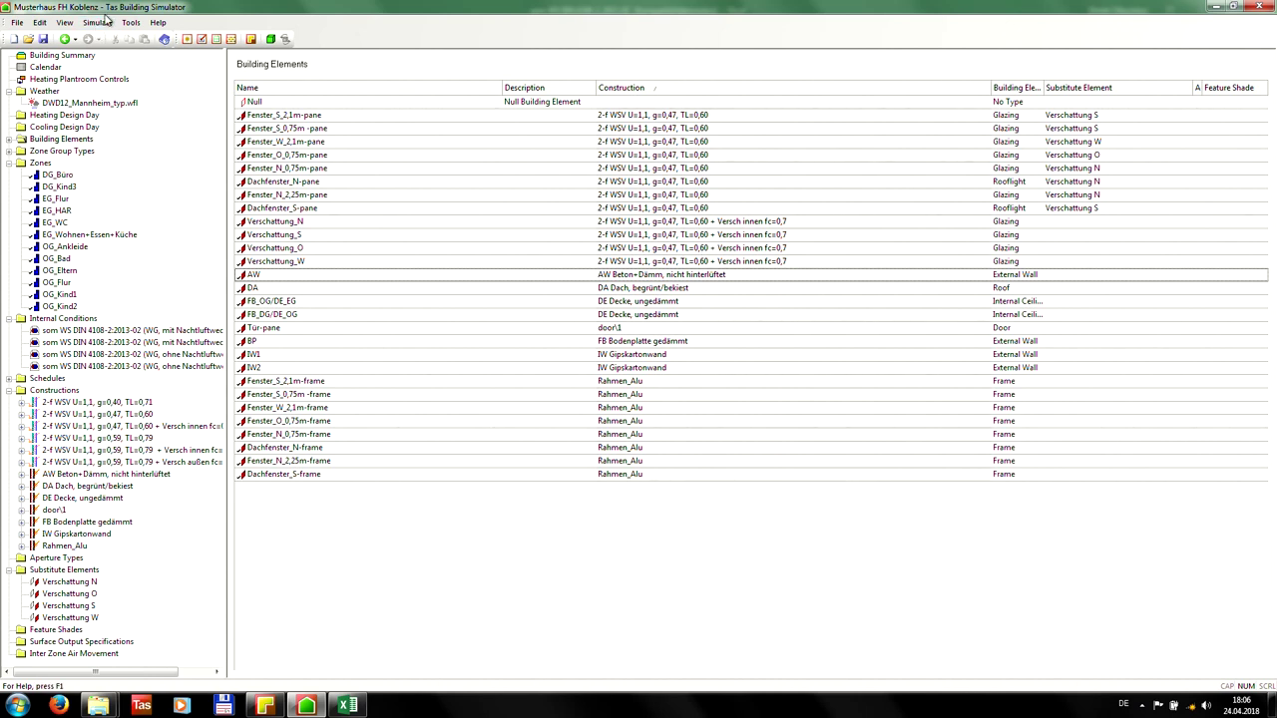
pyautogui.click(104, 20)
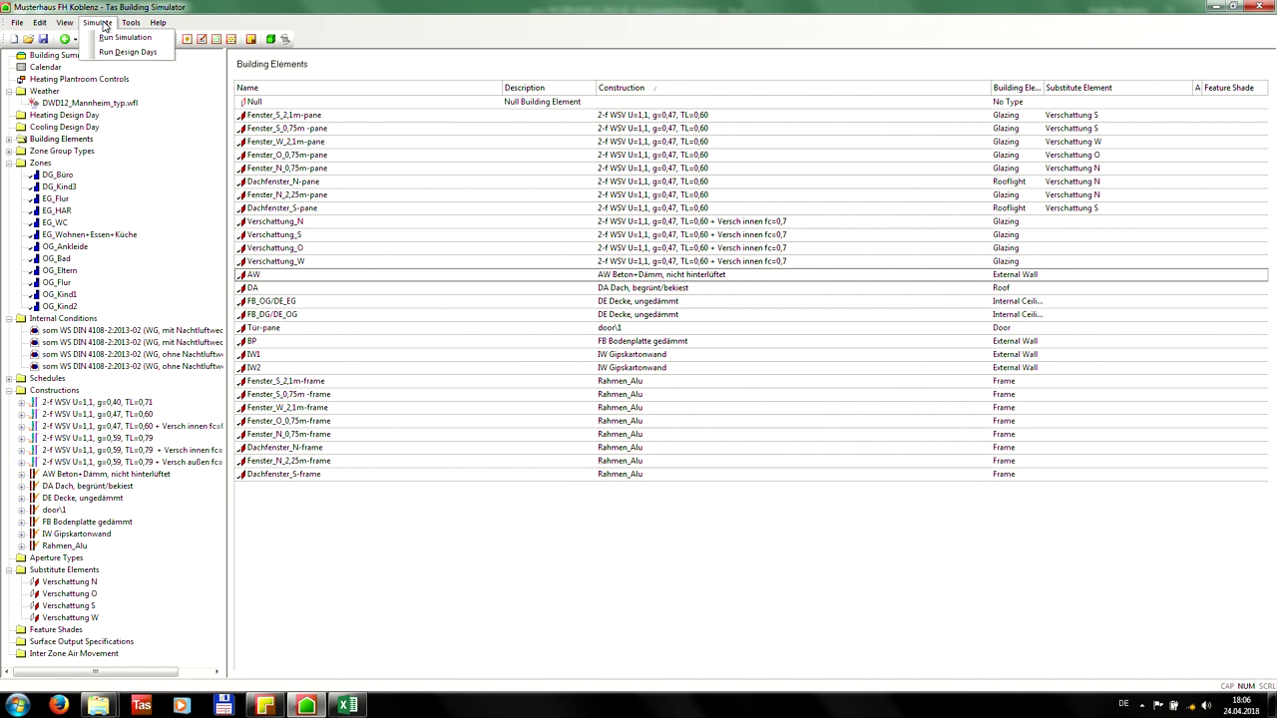
pyautogui.click(122, 46)
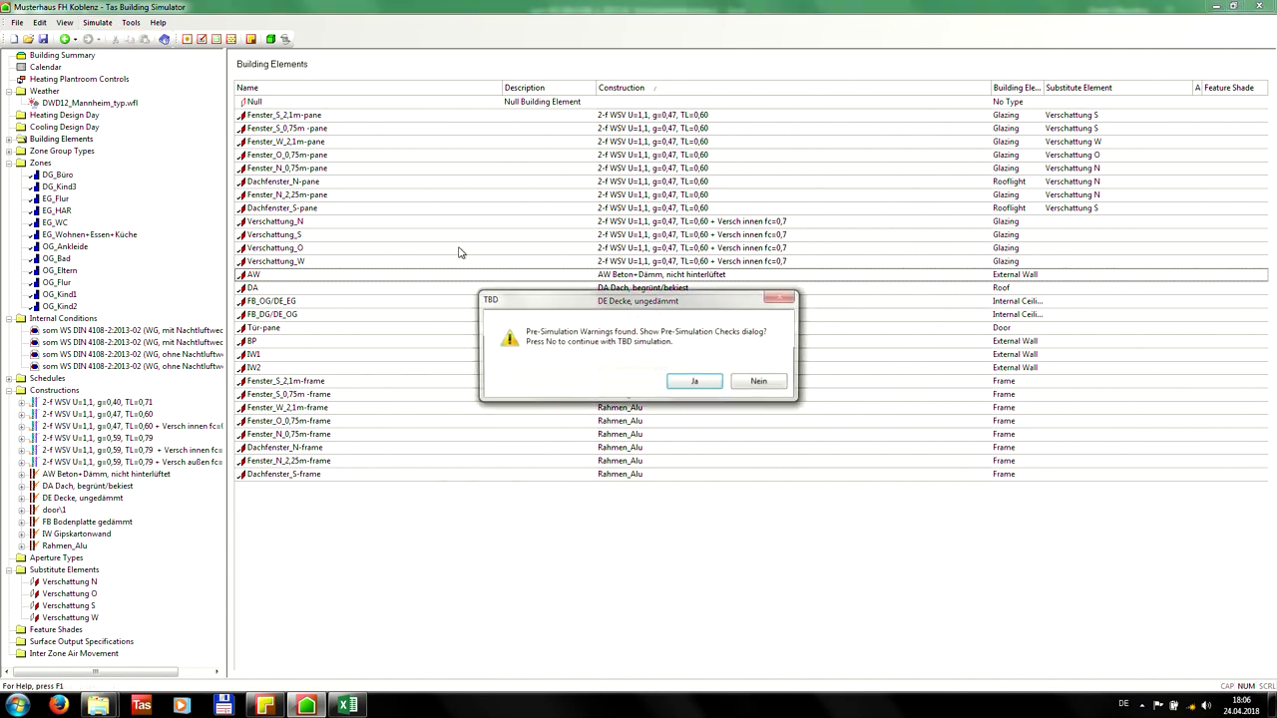
pyautogui.click(760, 382)
pyautogui.click(777, 298)
pyautogui.click(596, 270)
pyautogui.click(862, 504)
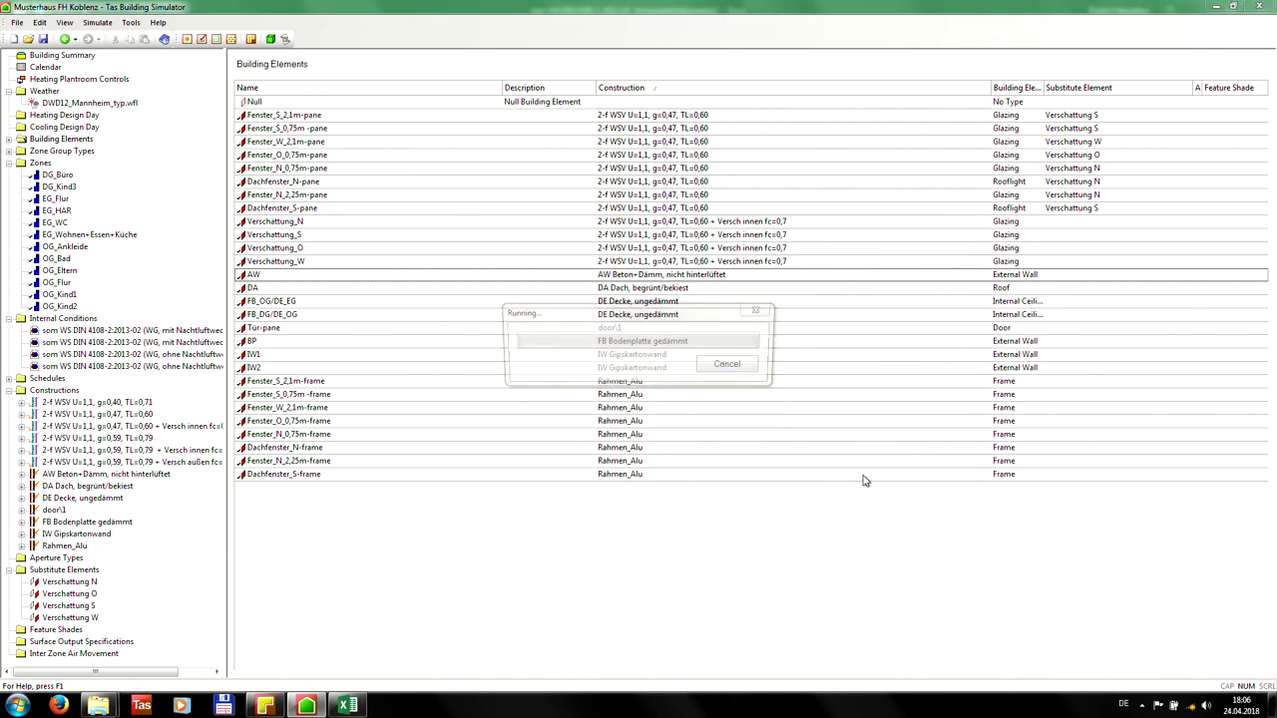
pyautogui.click(591, 402)
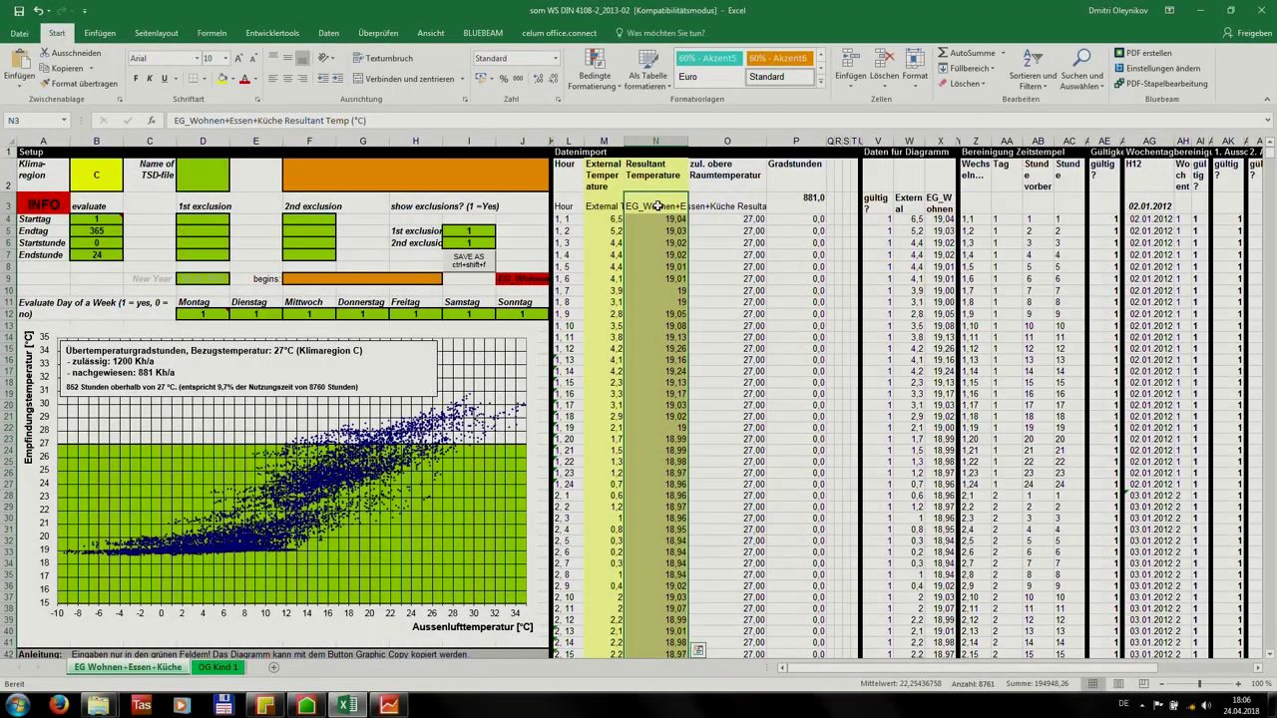
# Update the EG Wohnen+Essen+Küche sheet with the variant 5 temperatures, record 805 and "ja", and copy zone OG_Kind1's temperatures from Tas Result Viewer.
pyautogui.hotkey('ctrl', 'shift', 'Down')
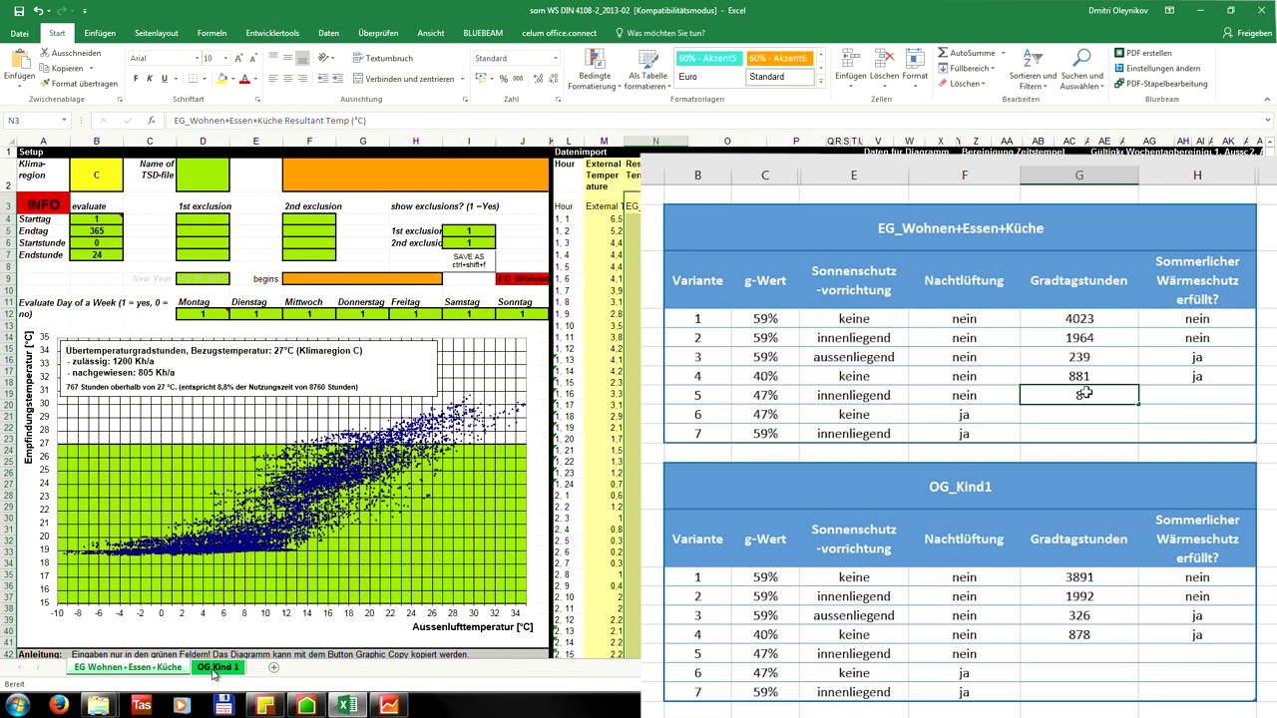
pyautogui.click(389, 706)
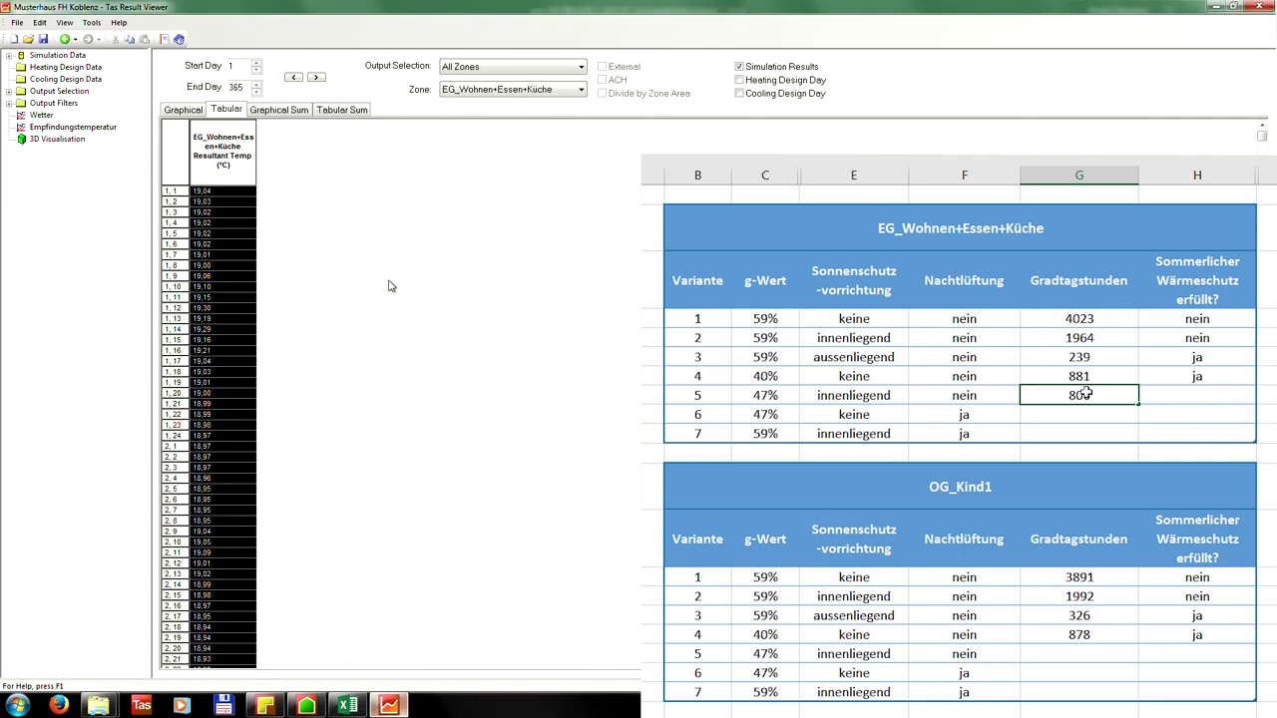
pyautogui.click(509, 92)
pyautogui.click(489, 219)
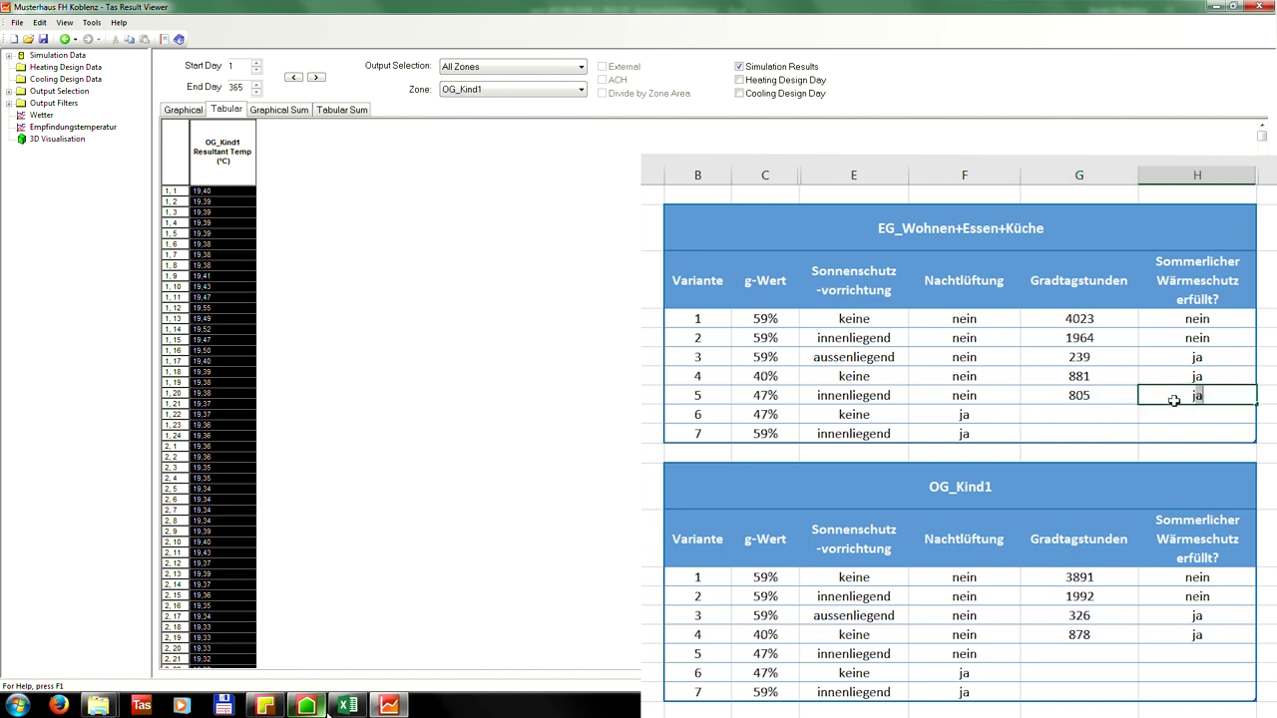
pyautogui.click(347, 706)
pyautogui.press('Return')
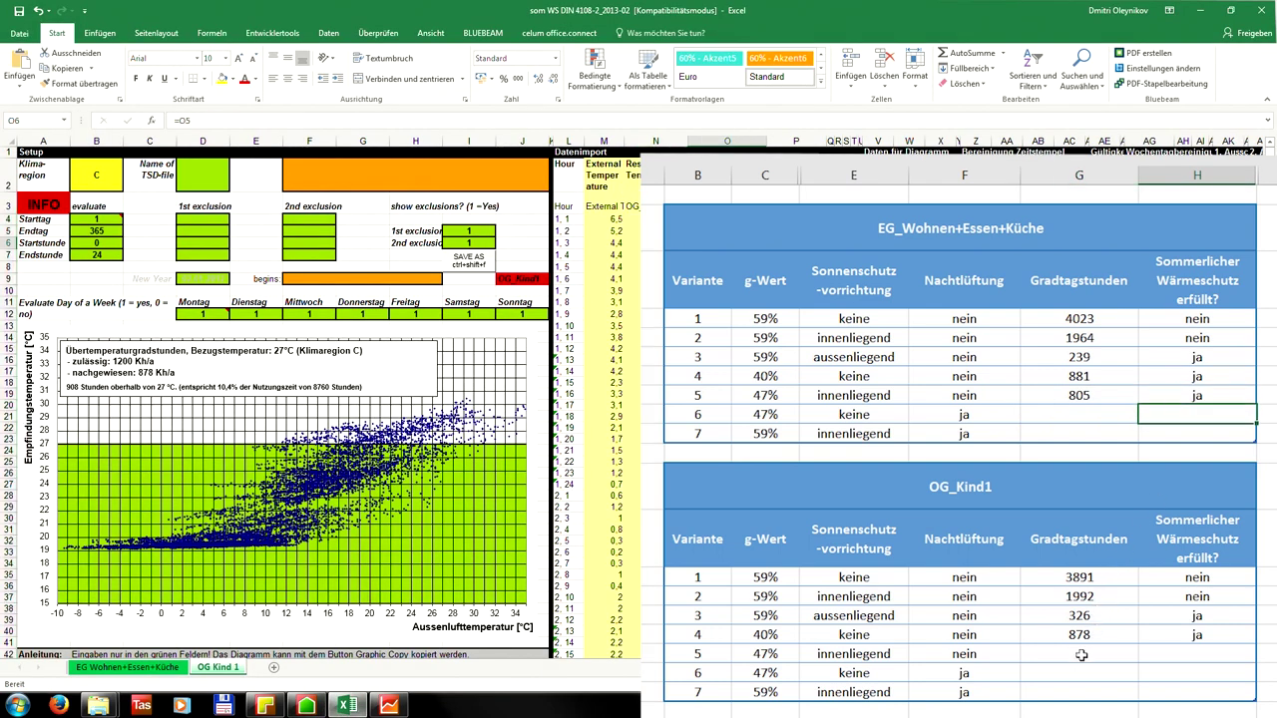
# Record Gradtagstunden 802 and "ja" for variant 5 in the OG_Kind1 table and close Tas Result Viewer.
pyautogui.click(1081, 654)
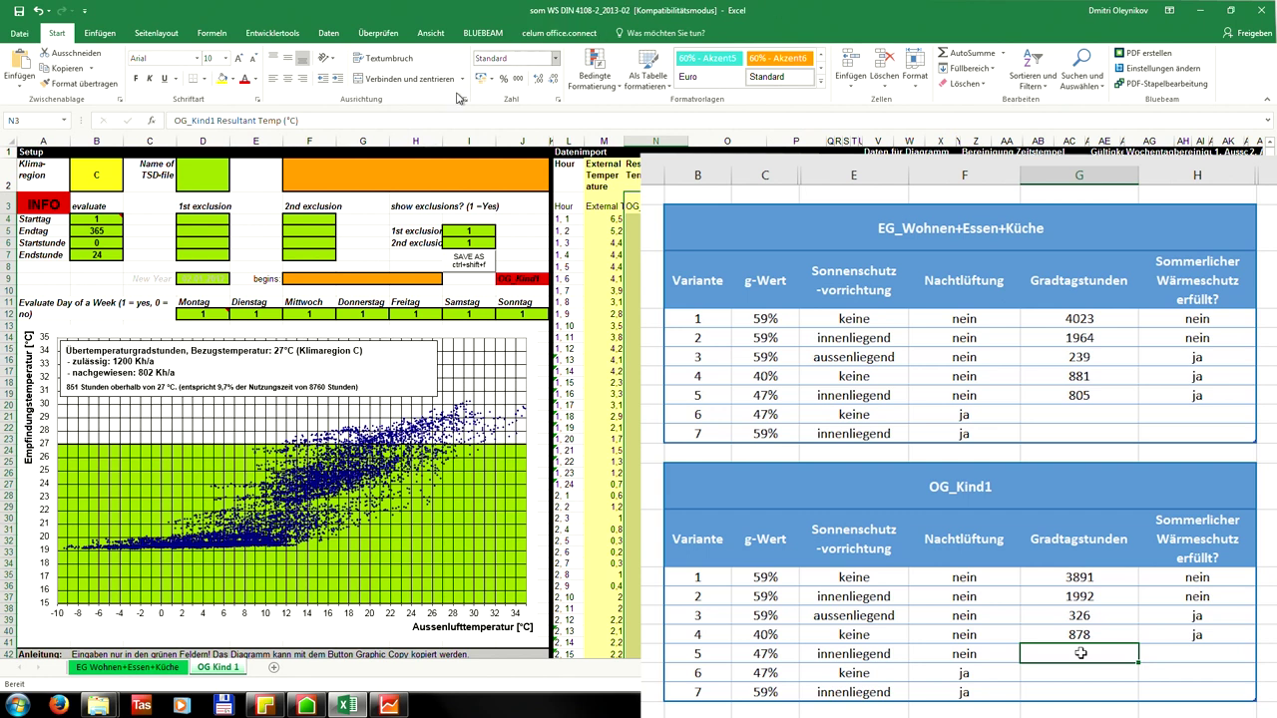
pyautogui.click(389, 707)
pyautogui.press('Return')
pyautogui.write('#')
pyautogui.click(1259, 8)
pyautogui.click(1207, 655)
pyautogui.write('ja')
pyautogui.press('Return')
# Switch to Tas Building Simulator and set the yearly factor of substitute elements Verschattung N, O, S and W to 0.
pyautogui.click(306, 707)
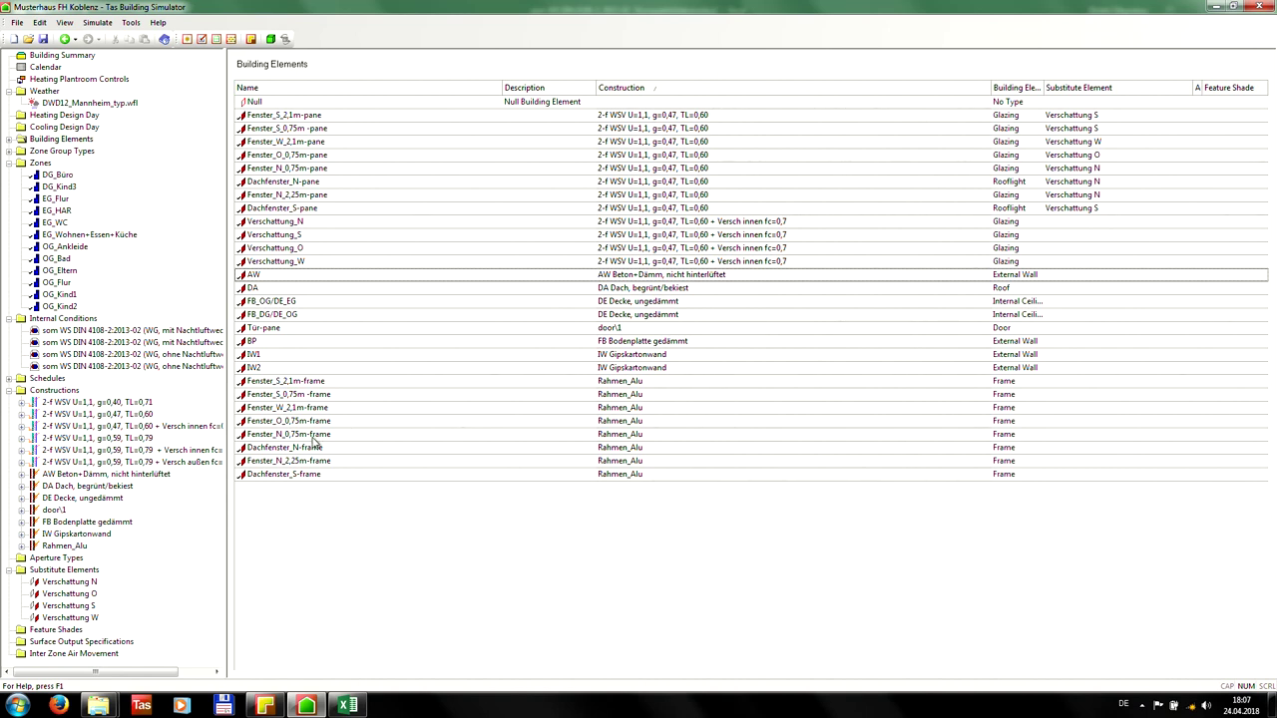
pyautogui.click(75, 583)
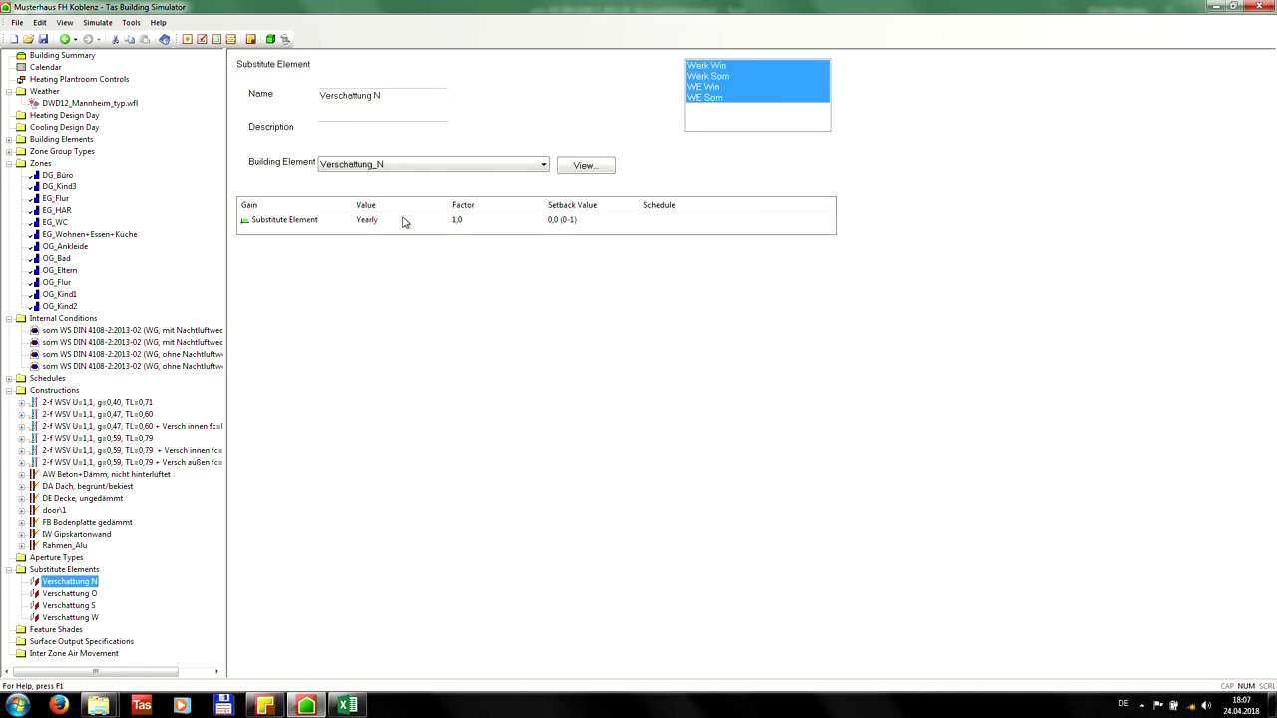
pyautogui.click(466, 223)
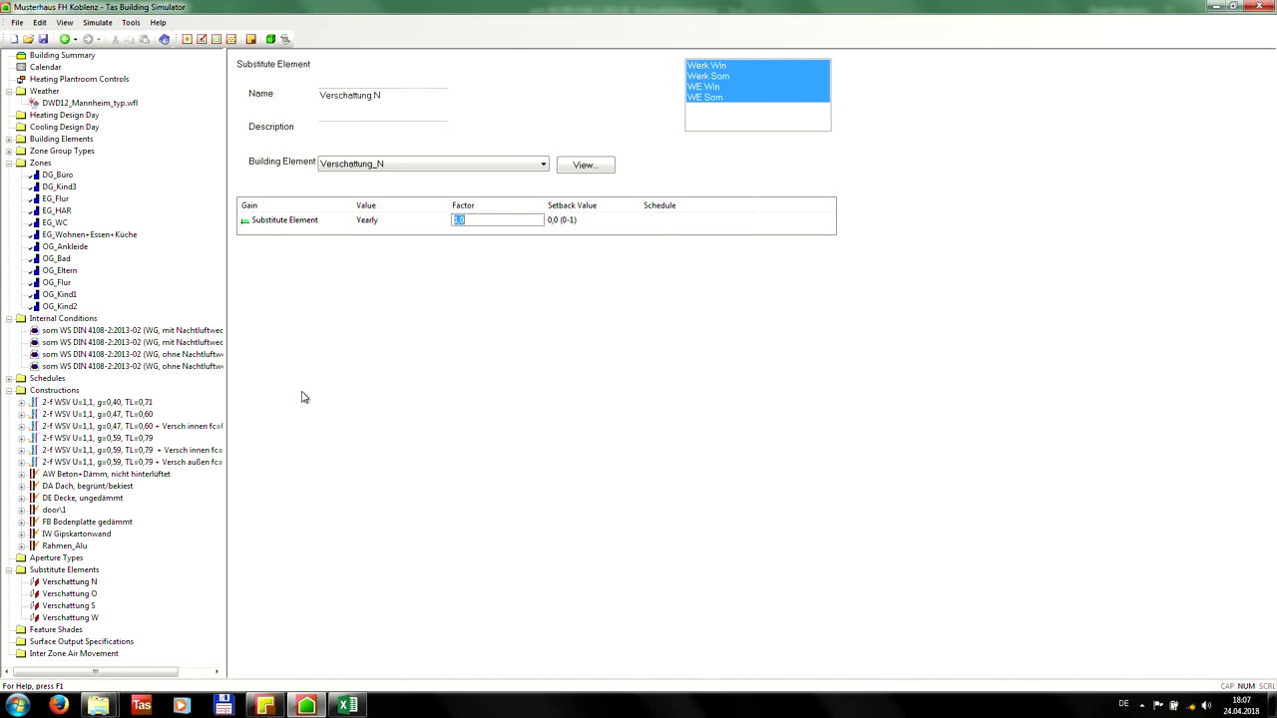
pyautogui.write('0')
pyautogui.click(90, 593)
pyautogui.click(85, 606)
pyautogui.click(469, 221)
pyautogui.write('0')
pyautogui.click(83, 619)
pyautogui.click(462, 221)
pyautogui.write('0')
# Remove the assigned internal conditions from all zones, EG_Flur through DG_Büro.
pyautogui.click(39, 164)
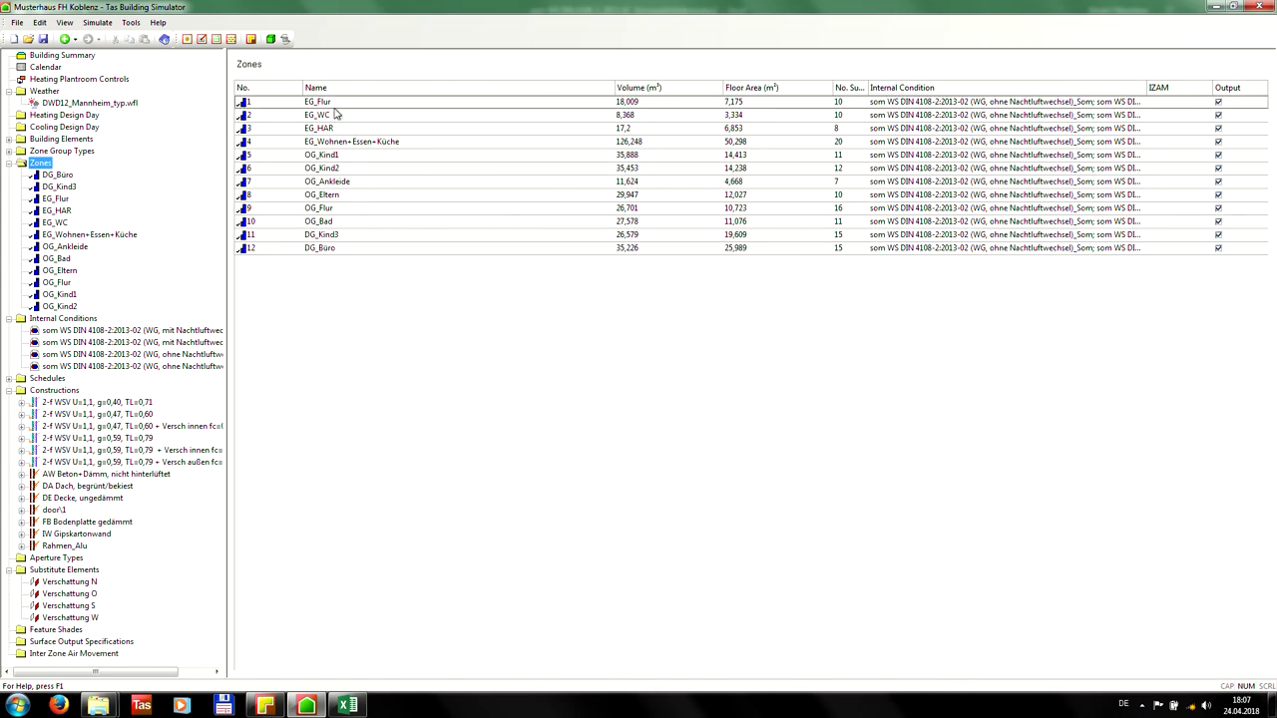
pyautogui.click(334, 107)
pyautogui.keyDown('shift'); pyautogui.click(336, 249); pyautogui.keyUp('shift')
pyautogui.rightClick(773, 208)
pyautogui.click(864, 230)
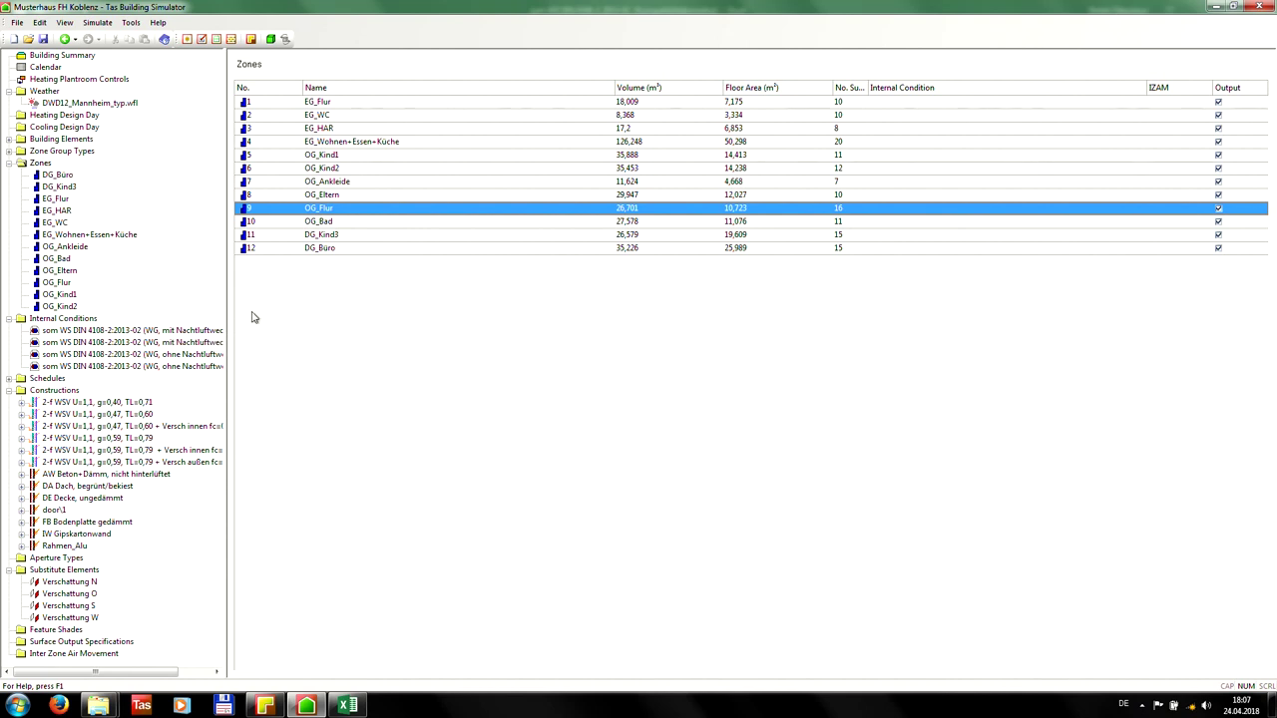
# Assign the internal conditions "som WS DIN 4108-2:2013-02 (WG, mit Nachtluftwechsel)_Som" and "_Win" to all zones.
pyautogui.click(319, 105)
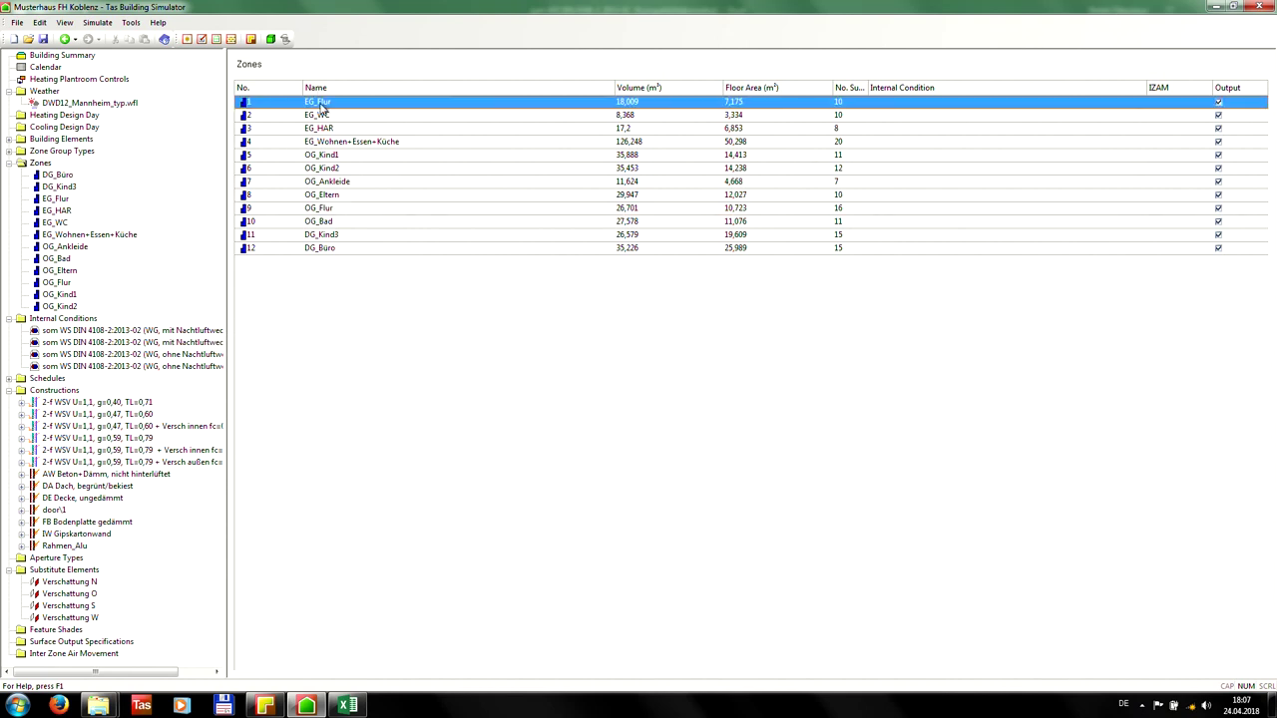
pyautogui.keyDown('shift'); pyautogui.click(312, 249); pyautogui.keyUp('shift')
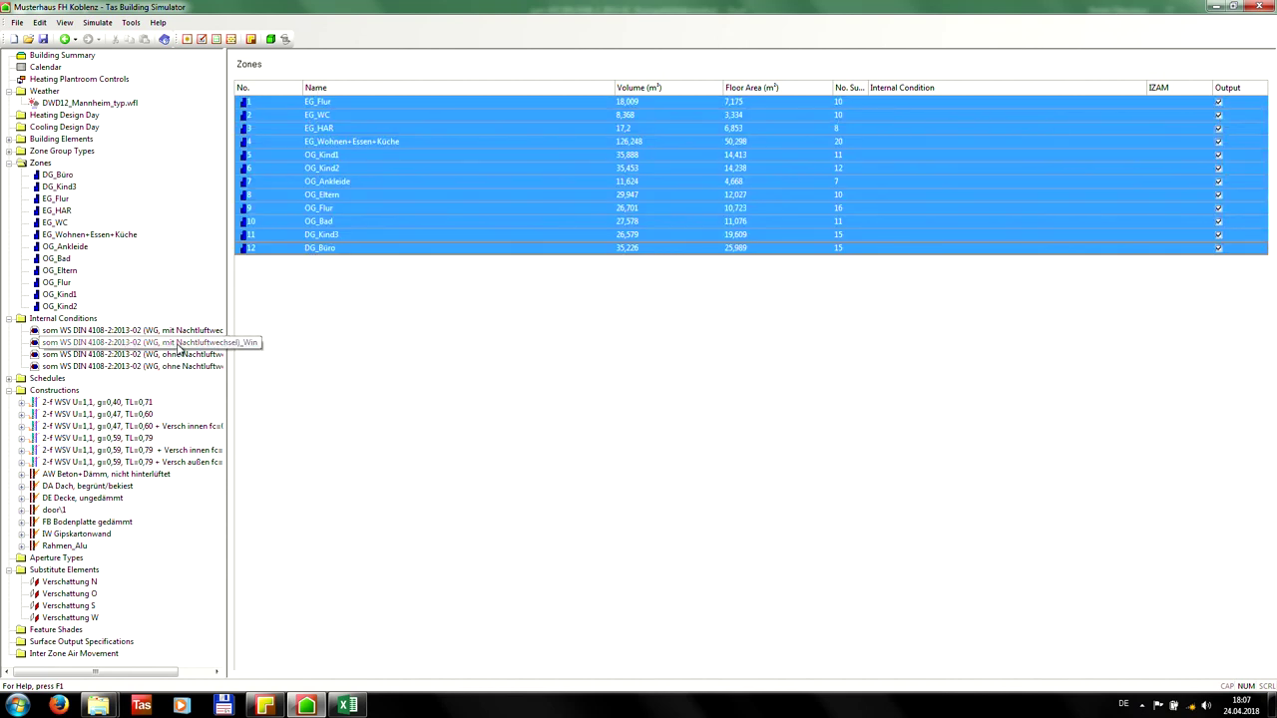
pyautogui.moveTo(175, 330); pyautogui.dragTo(422, 185)
pyautogui.moveTo(203, 349); pyautogui.dragTo(365, 187)
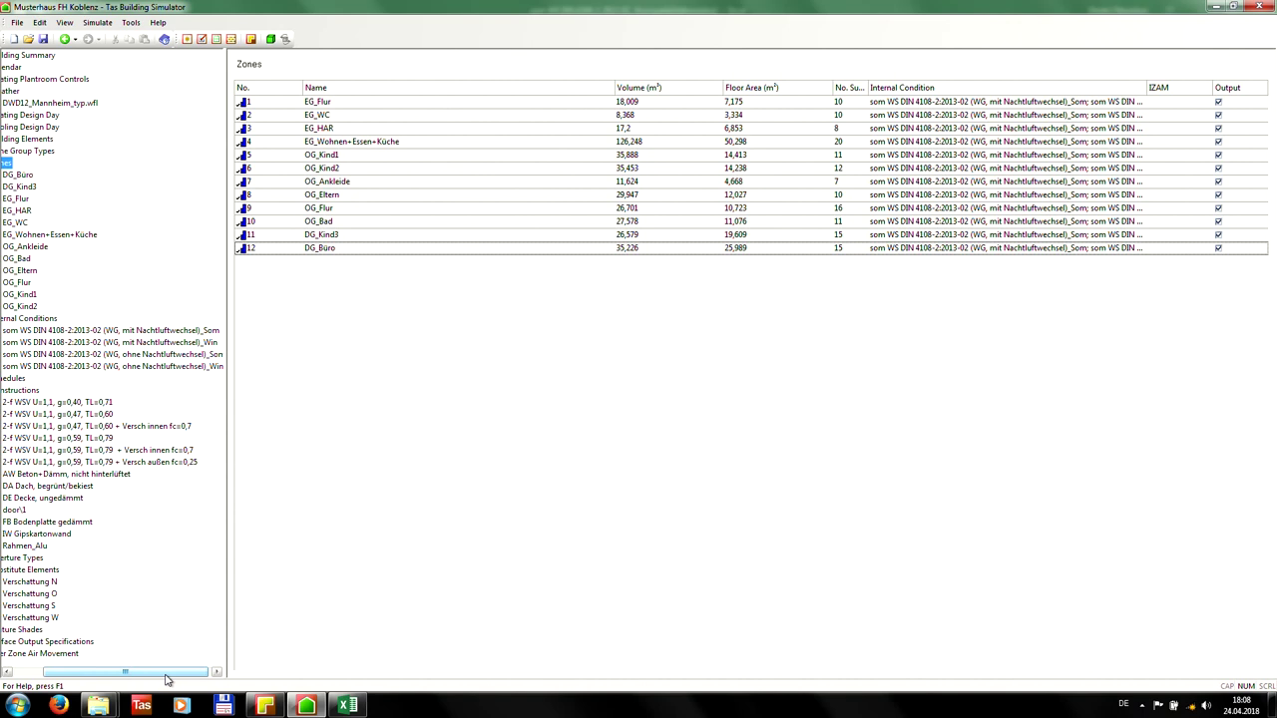
pyautogui.moveTo(167, 677); pyautogui.dragTo(134, 677)
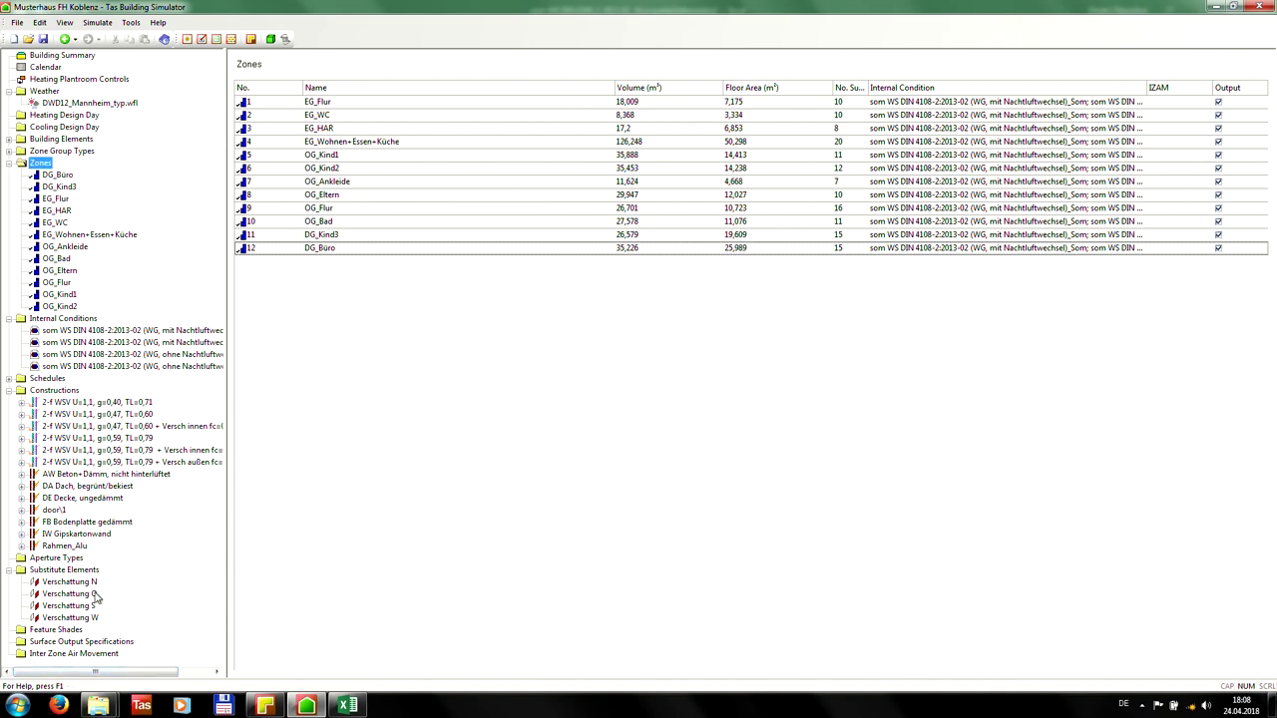
# Run the night ventilation variant's simulation without the pre-simulation checks, saving to the existing Musterhaus FH Koblenz TSD file and merging with its data.
pyautogui.click(97, 21)
pyautogui.click(120, 40)
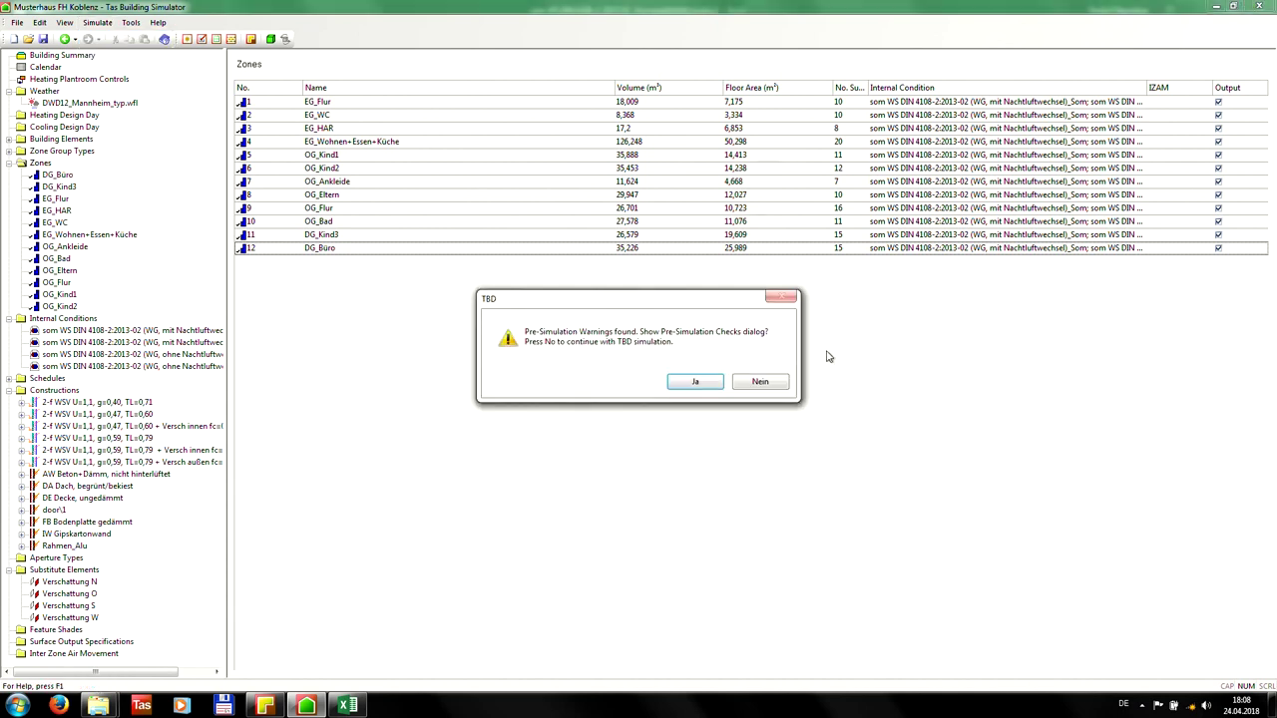
pyautogui.click(756, 383)
pyautogui.click(786, 289)
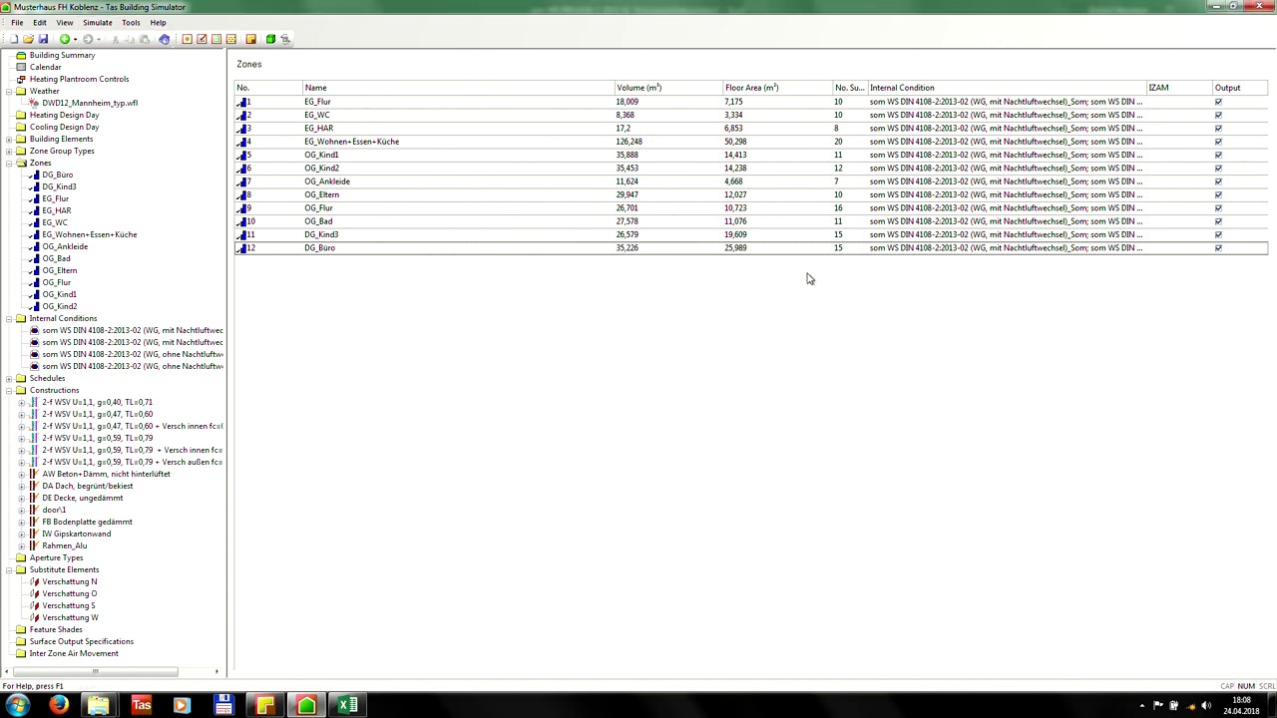
pyautogui.click(571, 271)
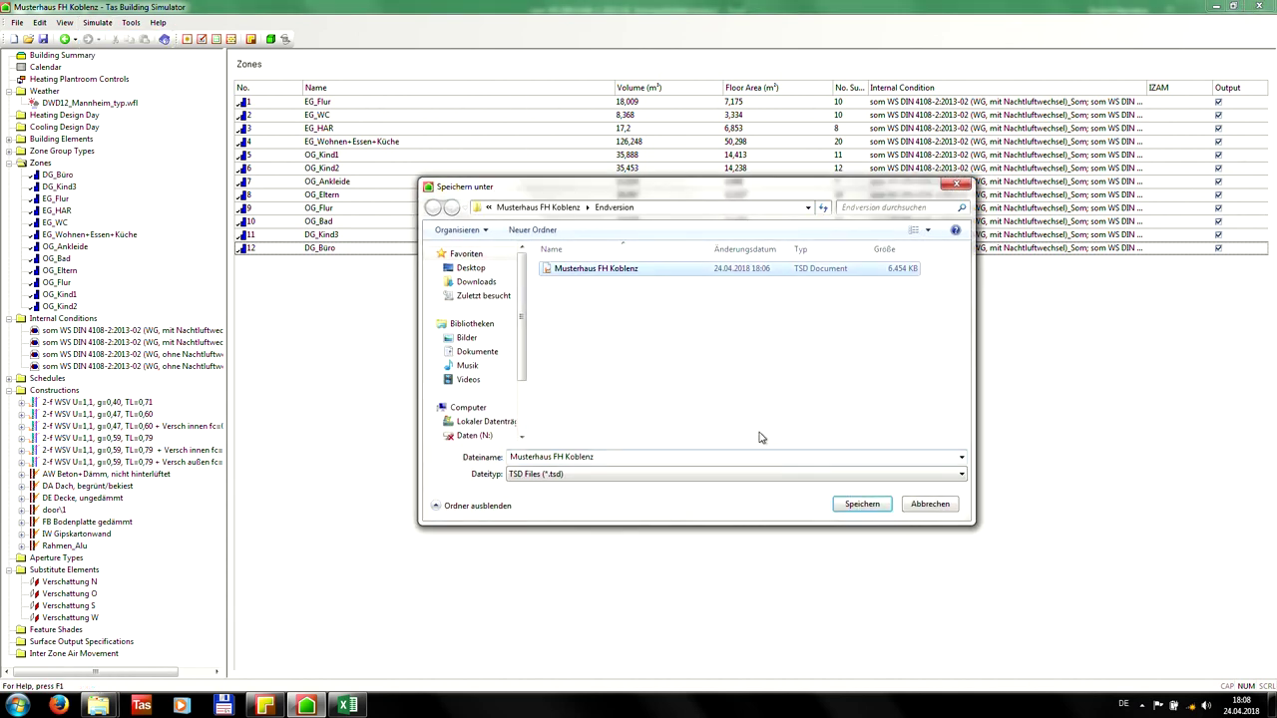
pyautogui.click(858, 505)
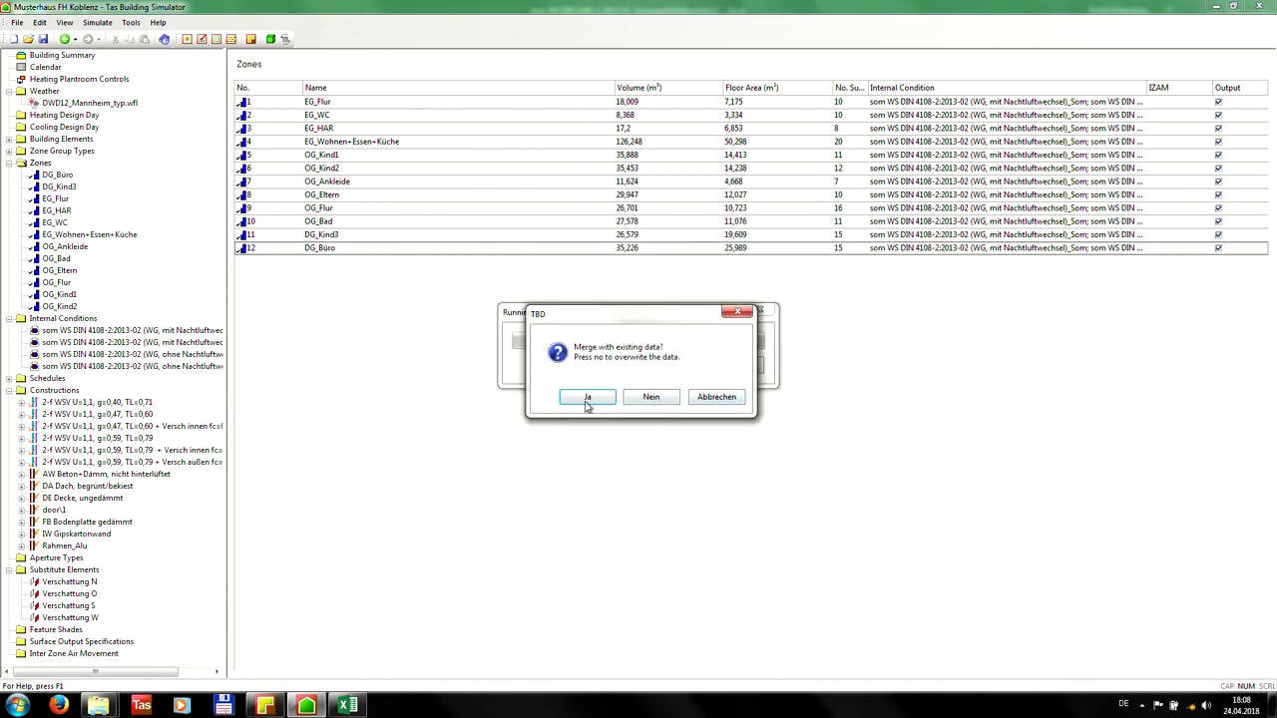
pyautogui.click(590, 406)
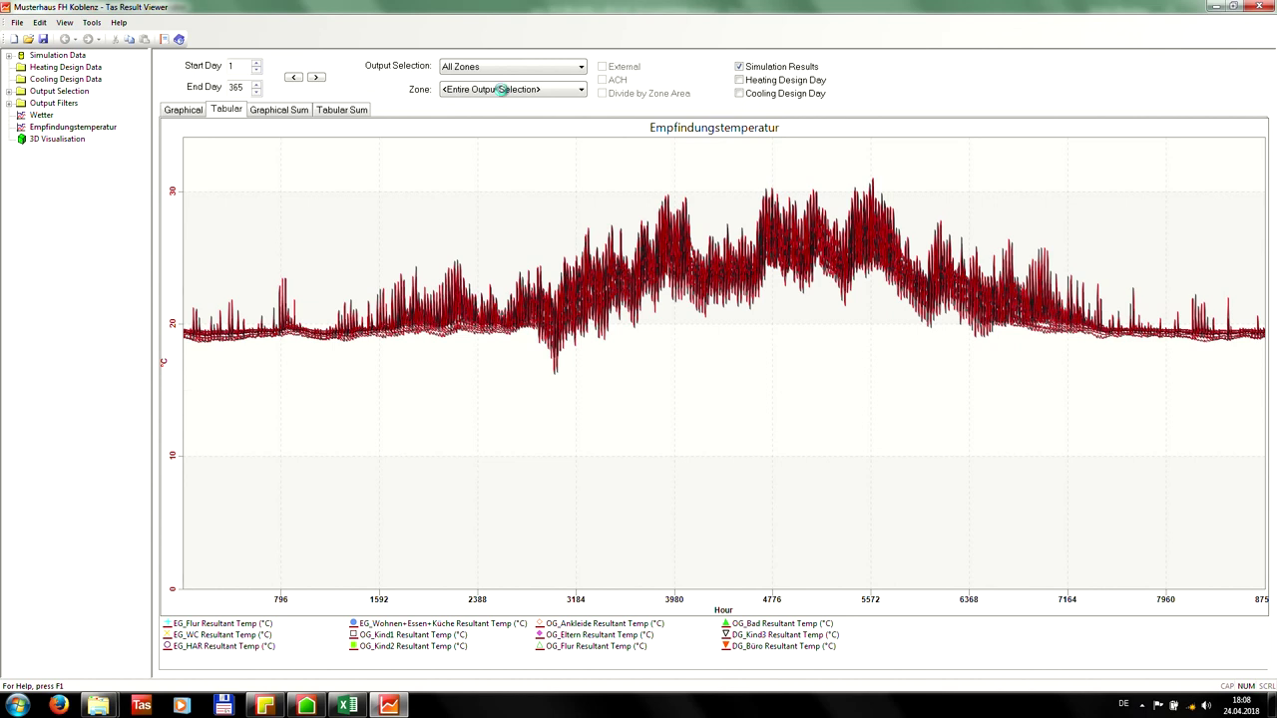
# Copy zone EG_Wohnen+Essen+Küche's variant 6 resultant temperatures and paste them over the old values on its Excel sheet.
pyautogui.click(502, 88)
pyautogui.click(496, 168)
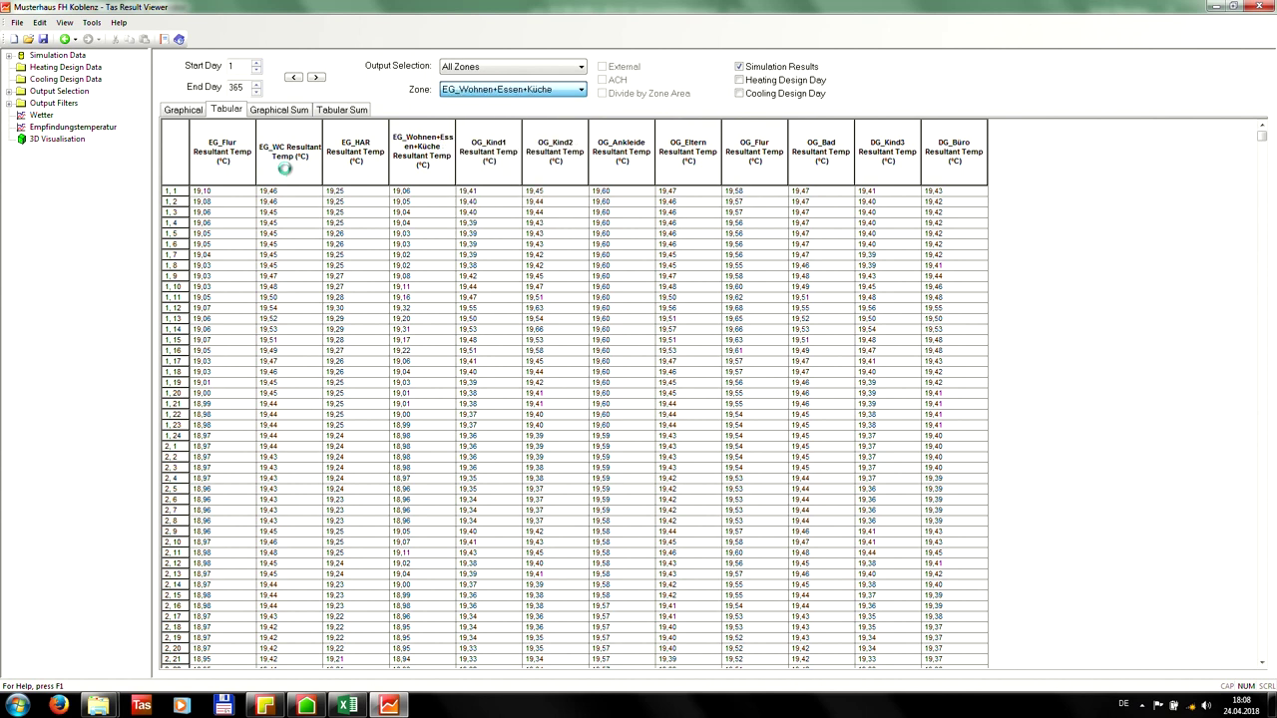
pyautogui.click(237, 162)
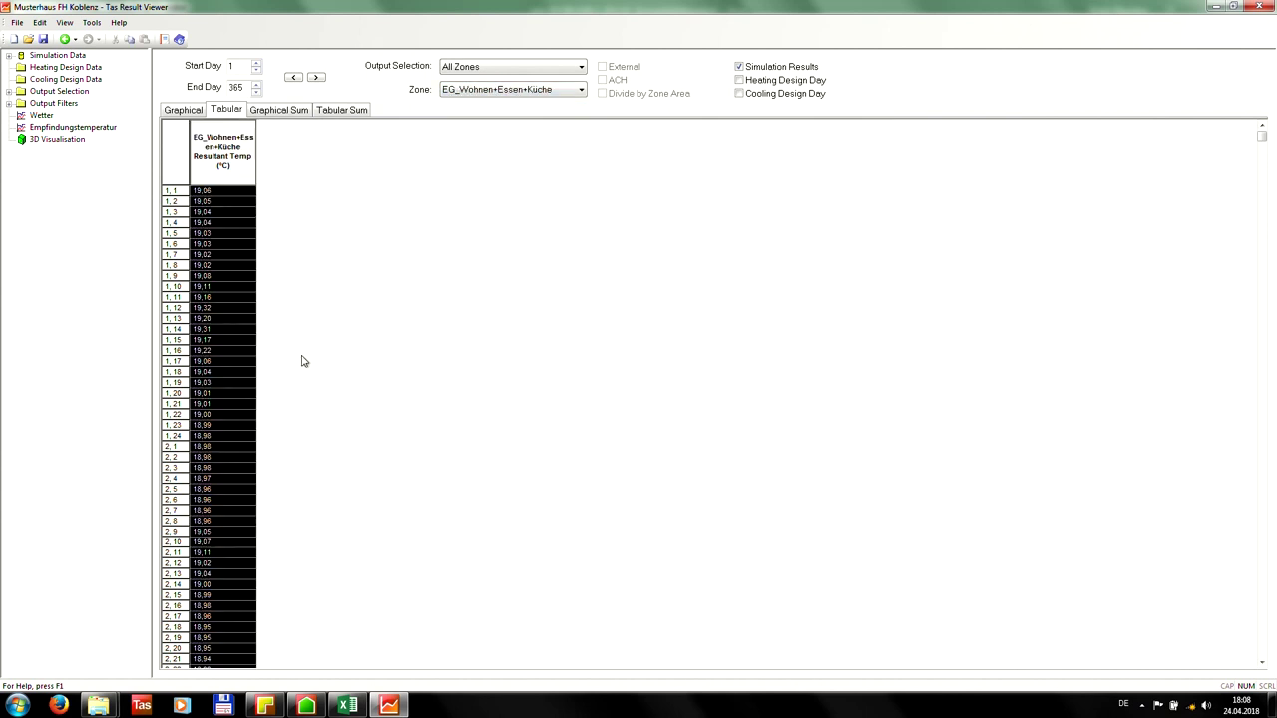
pyautogui.click(348, 706)
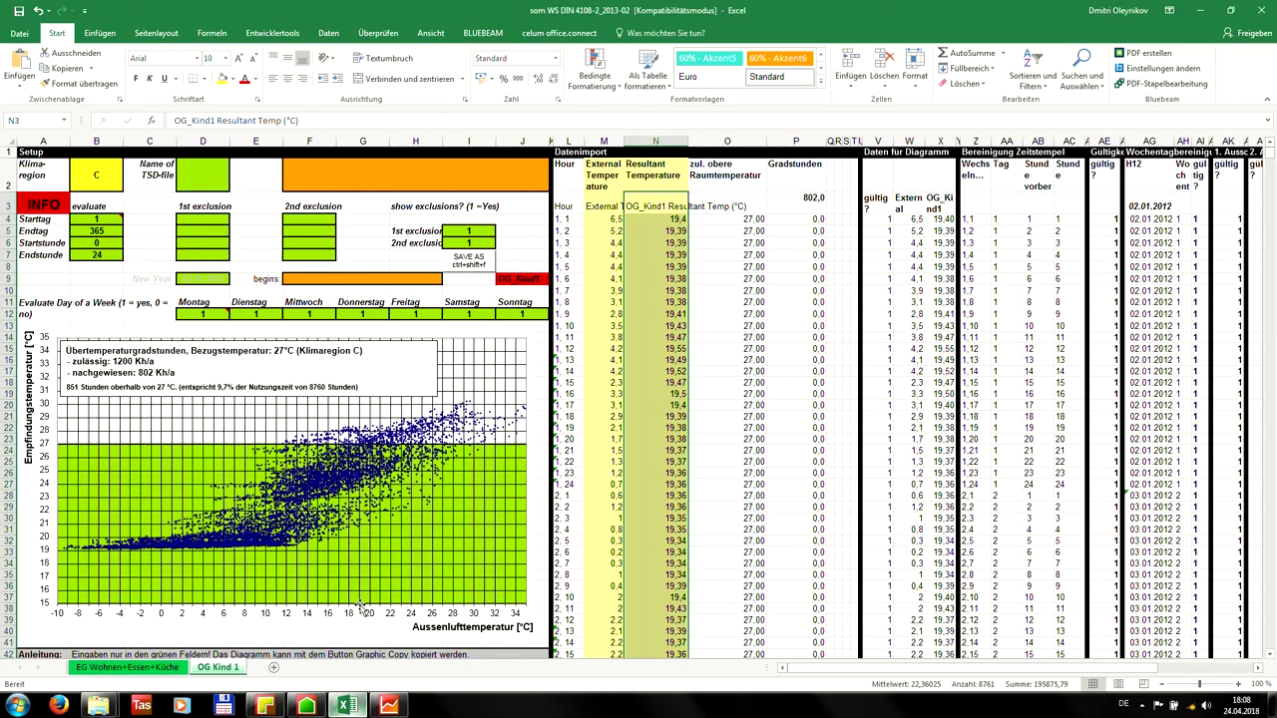
pyautogui.click(128, 667)
pyautogui.click(646, 208)
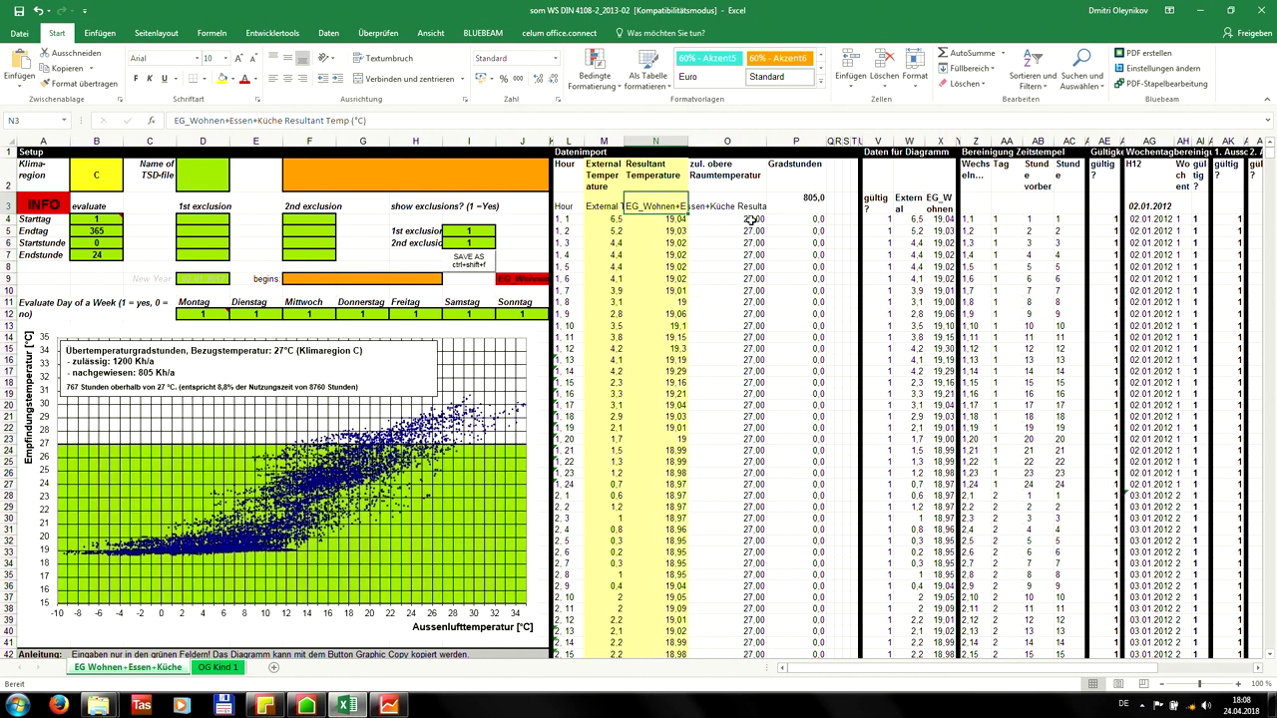
pyautogui.hotkey('ctrl', 'v')
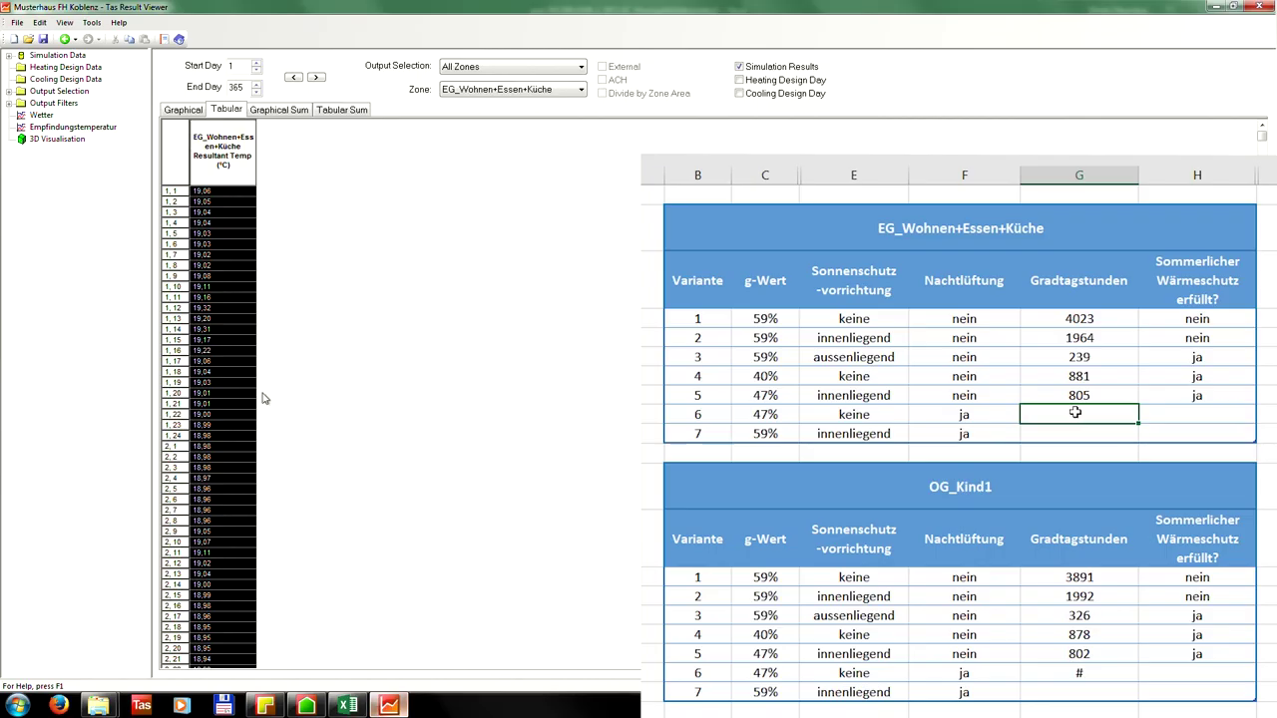
# Copy zone OG_Kind1's resultant temperatures onto its Excel sheet and record variant 6's Gradtagstunden as 776 for EG_Wohnen+Essen+Küche and 621 for OG_Kind1.
pyautogui.click(542, 97)
pyautogui.click(502, 198)
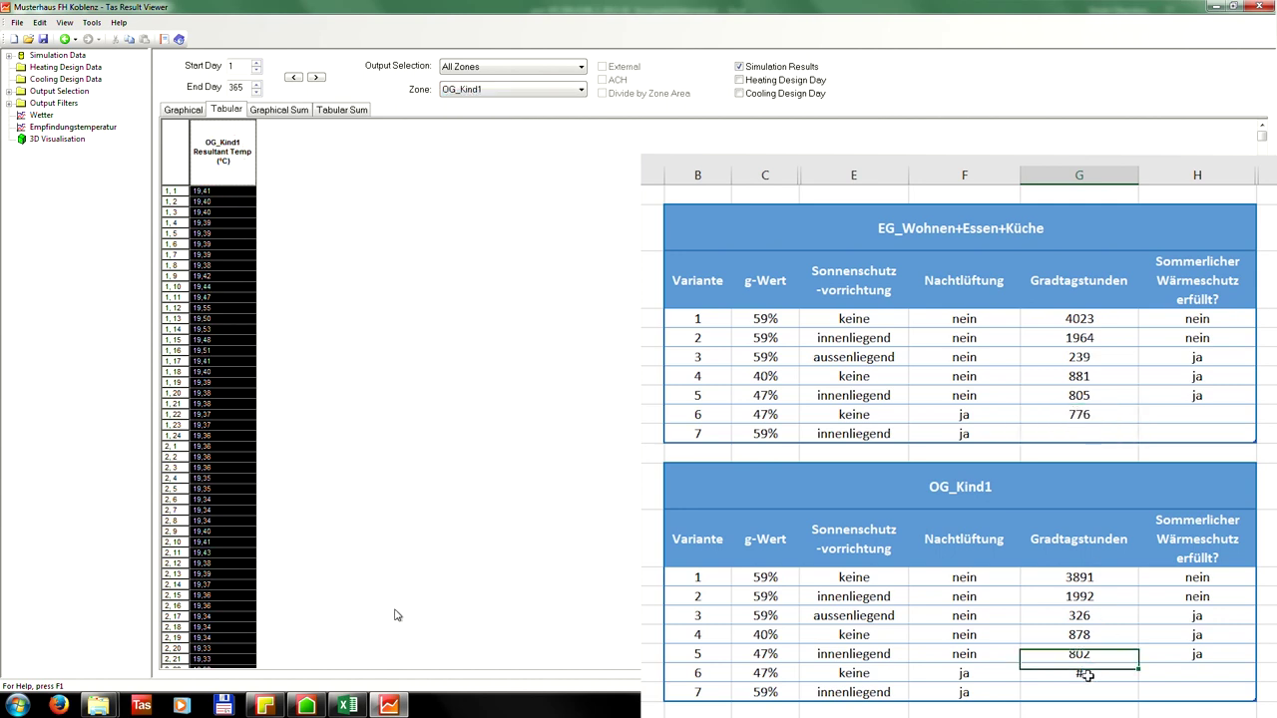
pyautogui.click(347, 705)
pyautogui.click(221, 666)
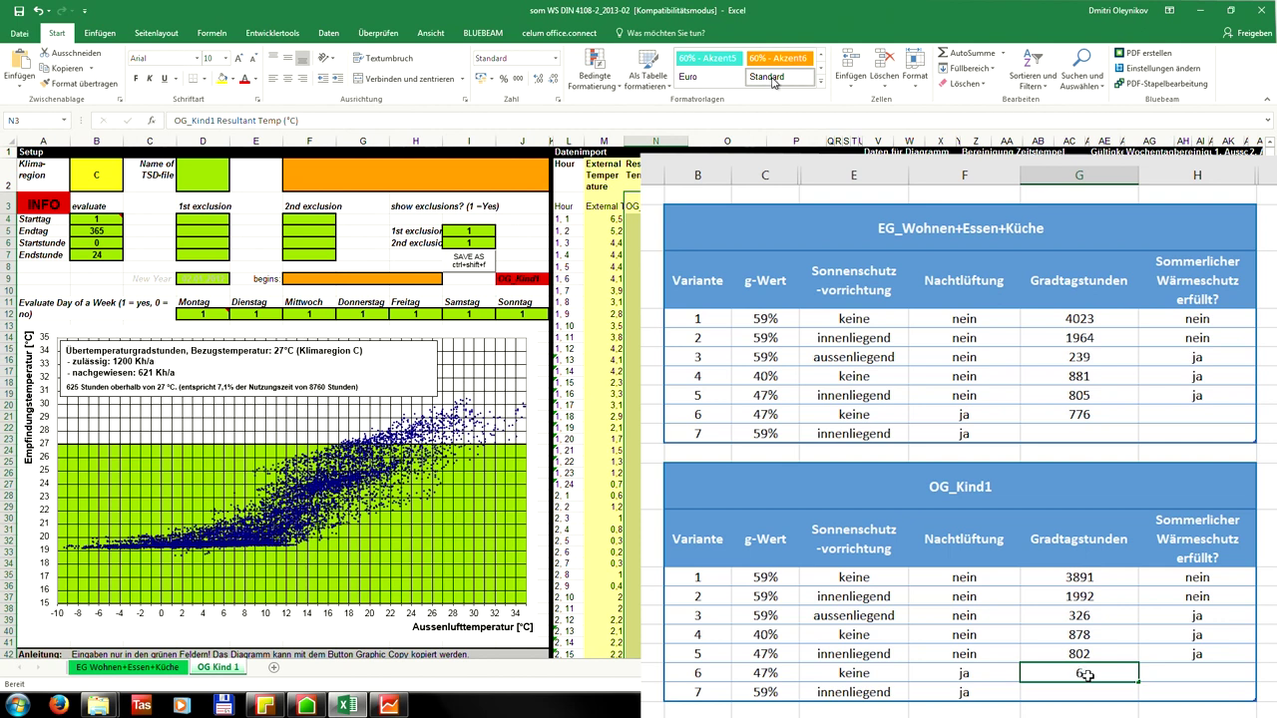
# Return to Tas Building Simulator, closing Tas Result Viewer, and set the factor of substitute elements Verschattung N, O, S and W to 1.
pyautogui.click(1201, 9)
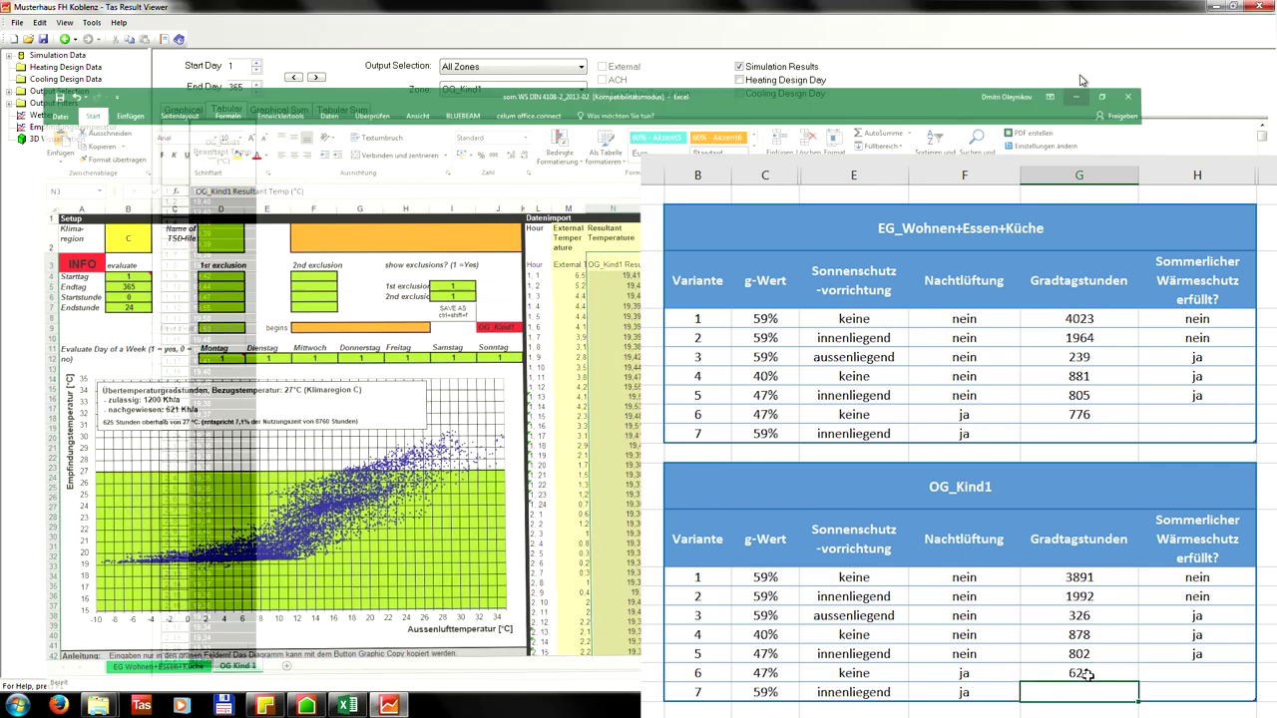
pyautogui.click(1260, 8)
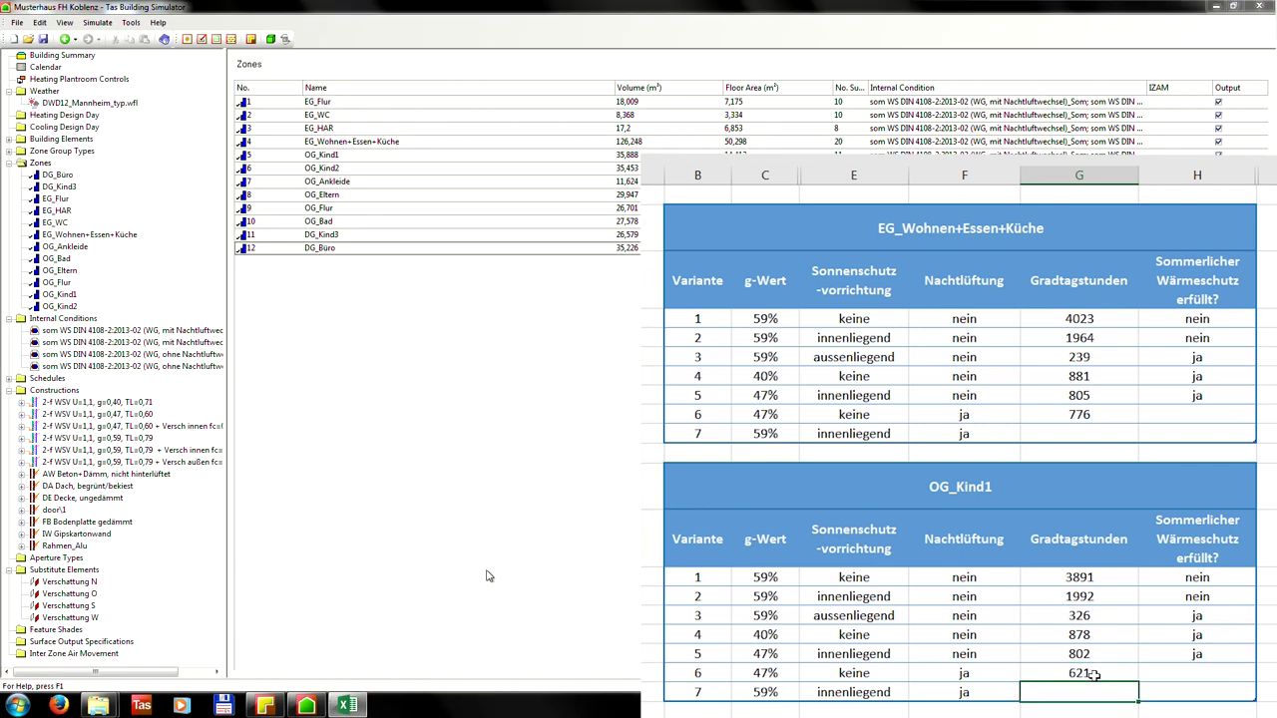
pyautogui.click(78, 582)
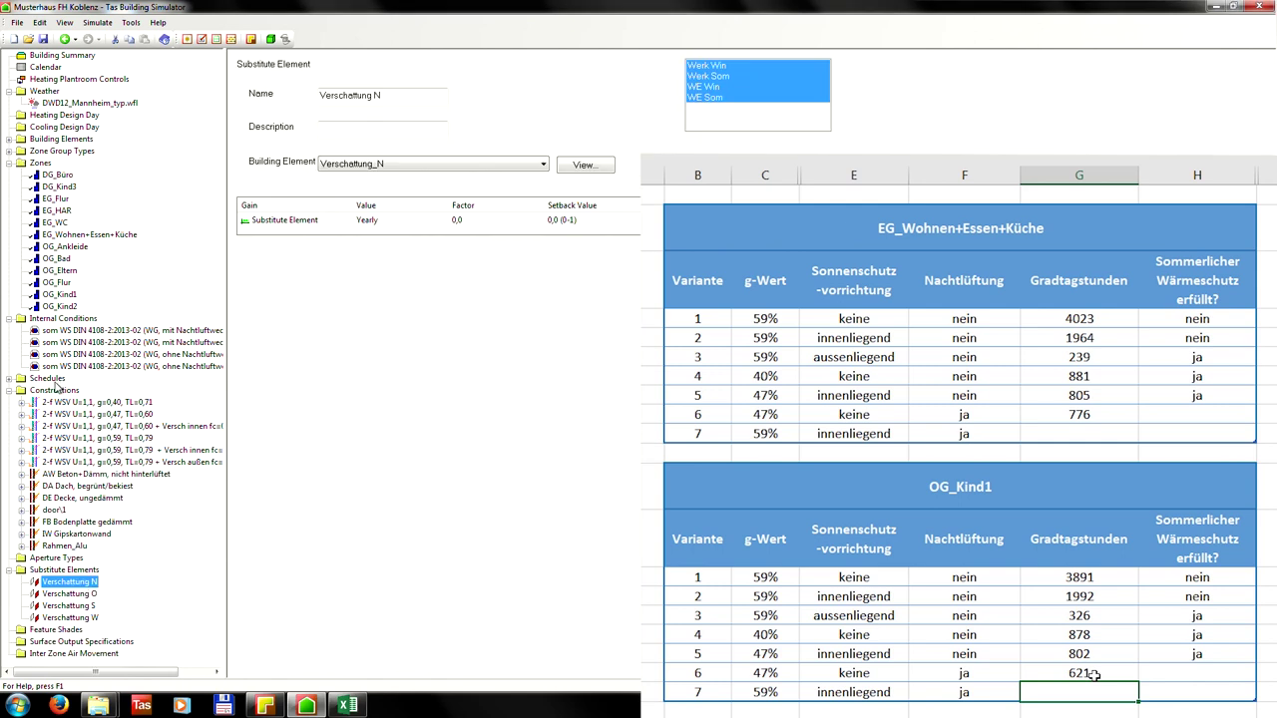
pyautogui.click(467, 222)
pyautogui.write('1')
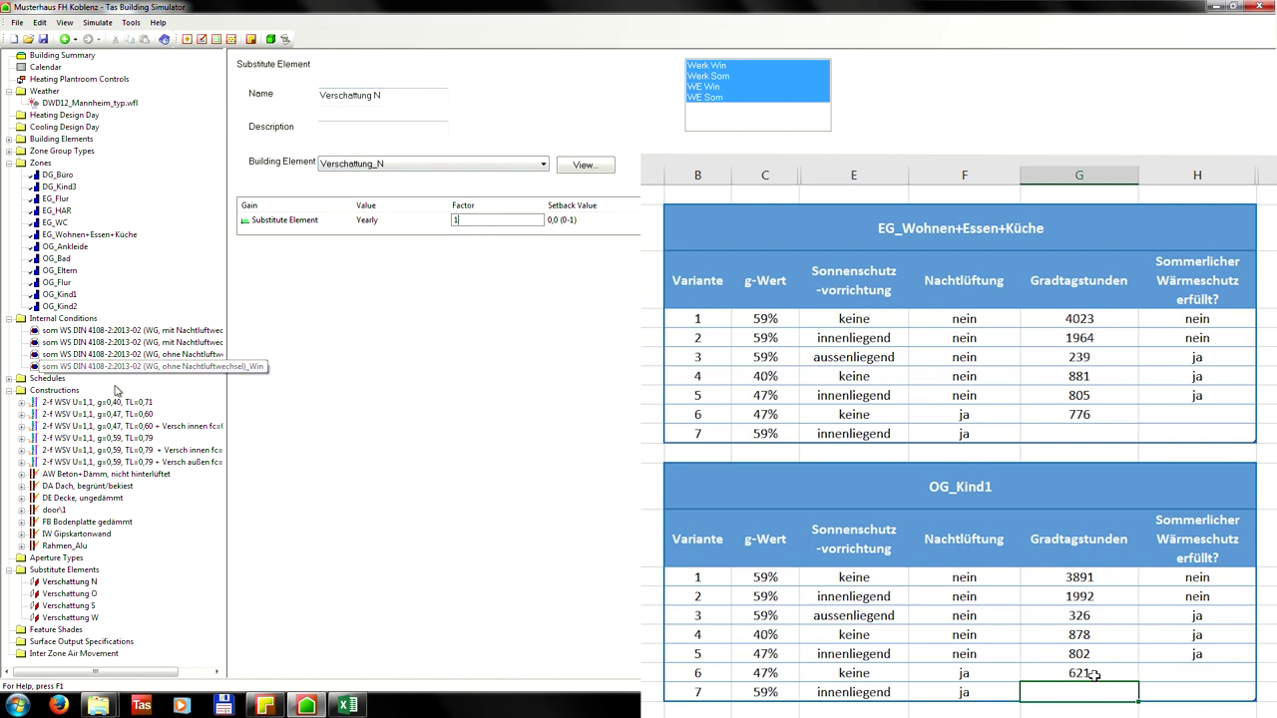
pyautogui.click(69, 594)
pyautogui.click(765, 433)
pyautogui.click(69, 606)
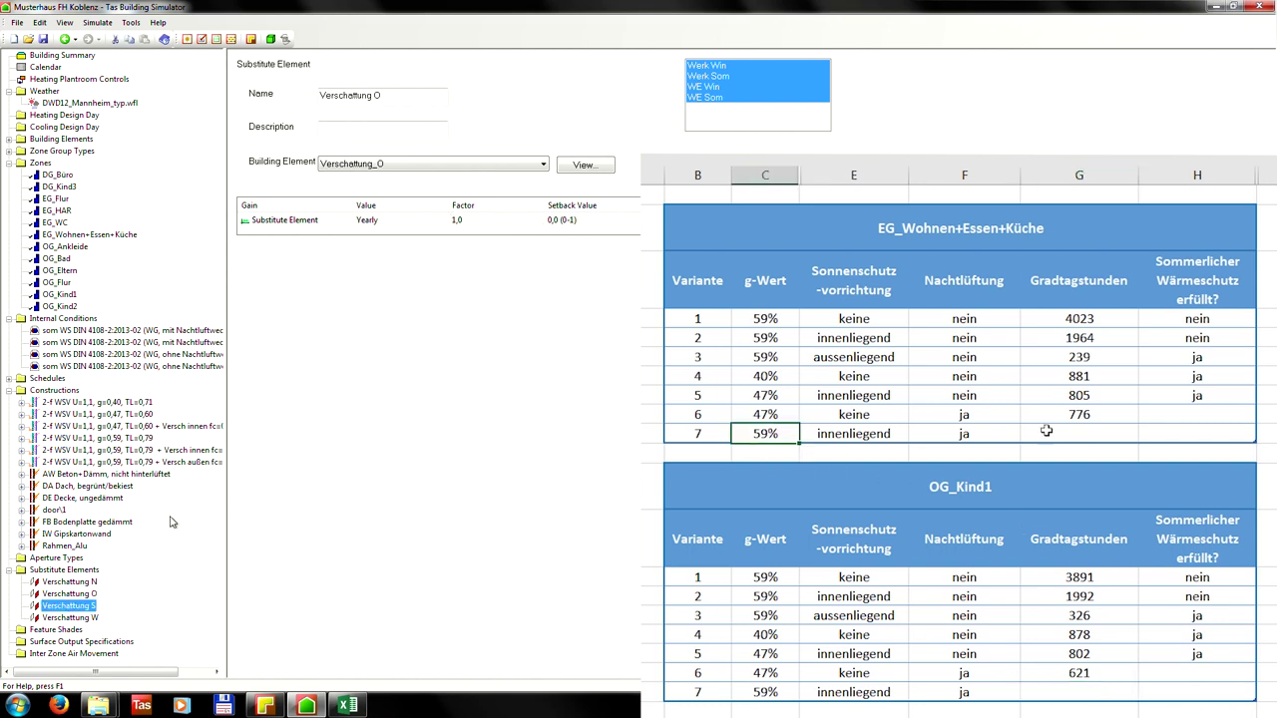
pyautogui.click(457, 220)
pyautogui.write('1')
pyautogui.click(69, 618)
pyautogui.click(465, 219)
pyautogui.write('1')
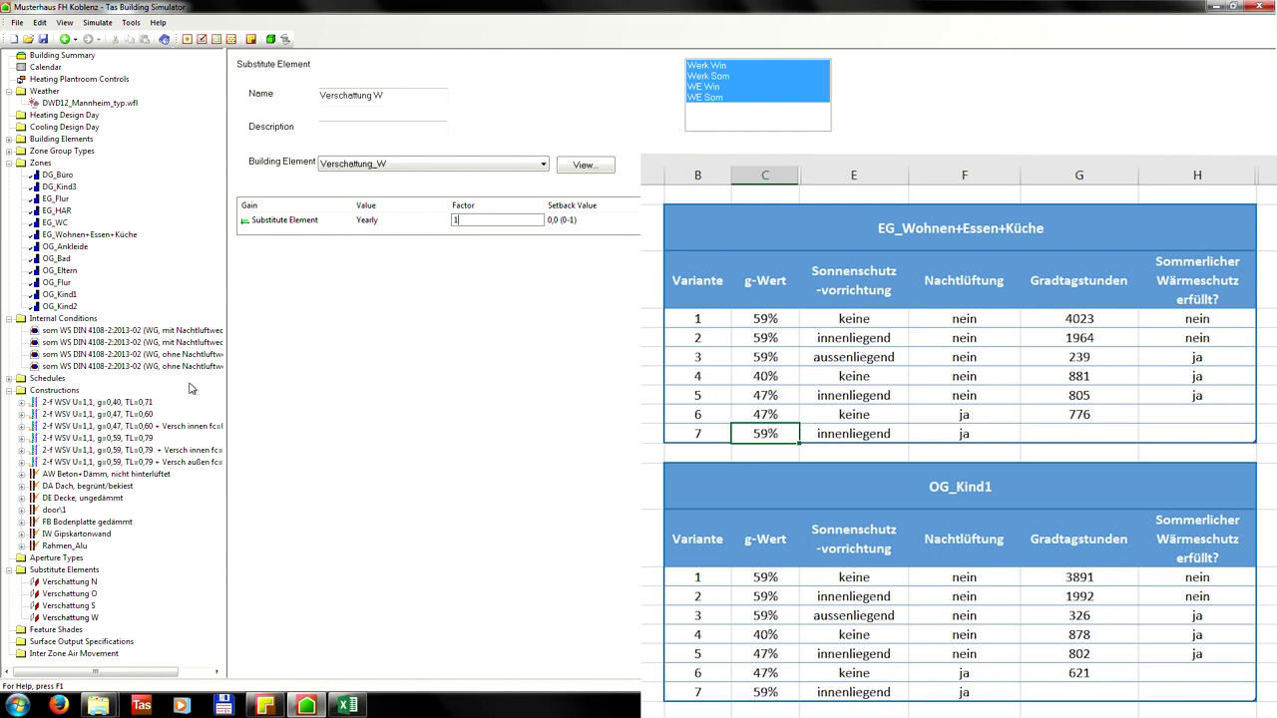
# Assign the construction "2-f WSV U=1,1, g=0,59, TL=0,79" to all window and roof window pane building elements.
pyautogui.click(61, 140)
pyautogui.click(622, 88)
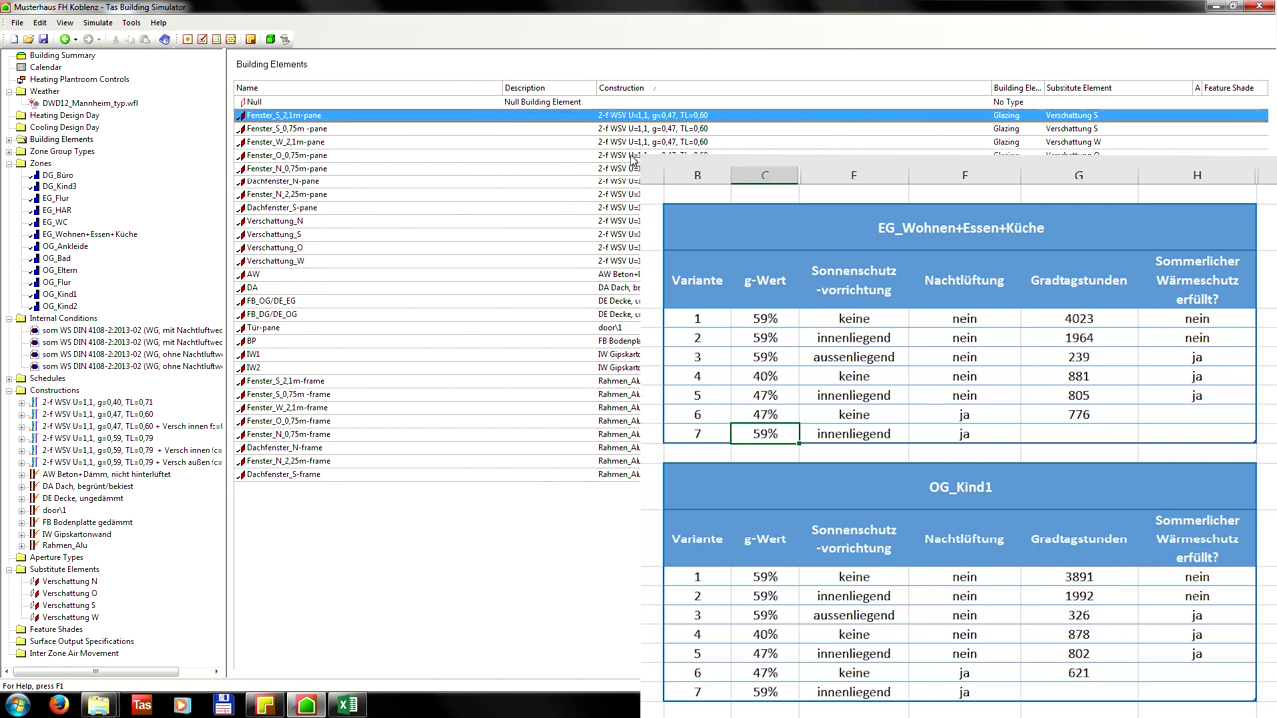
pyautogui.keyDown('shift'); pyautogui.click(282, 208); pyautogui.keyUp('shift')
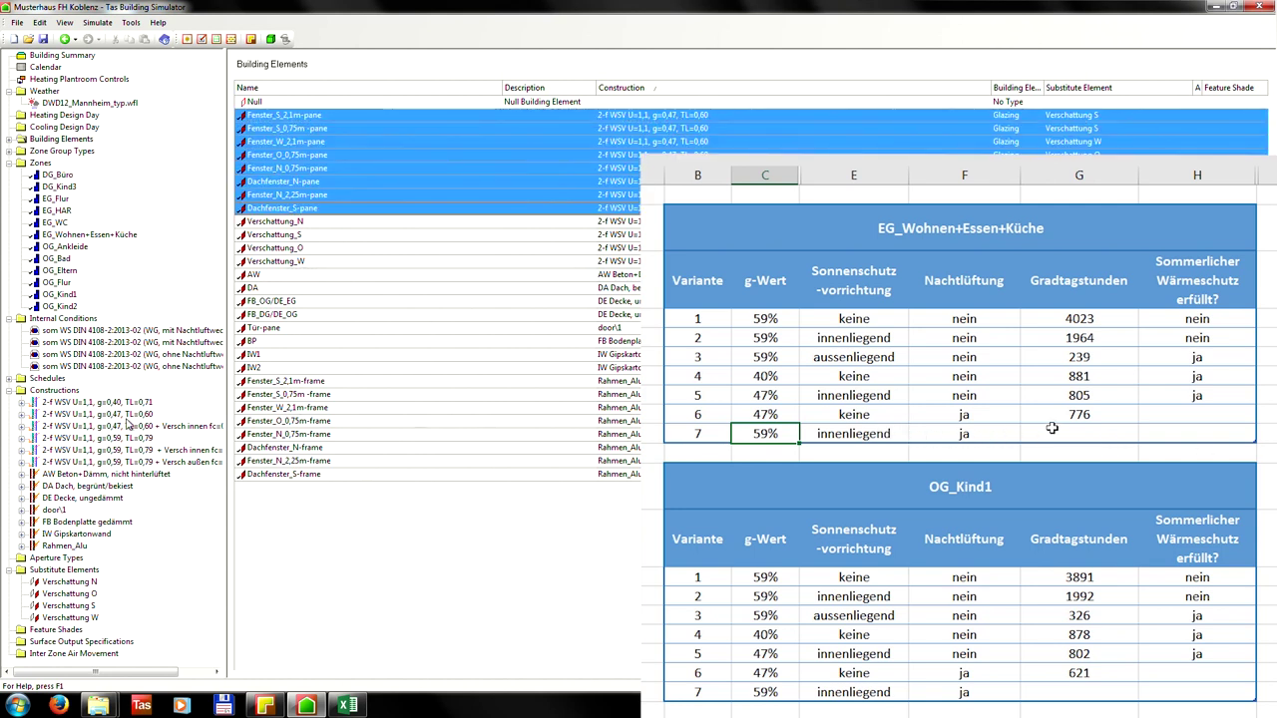
pyautogui.click(1092, 431)
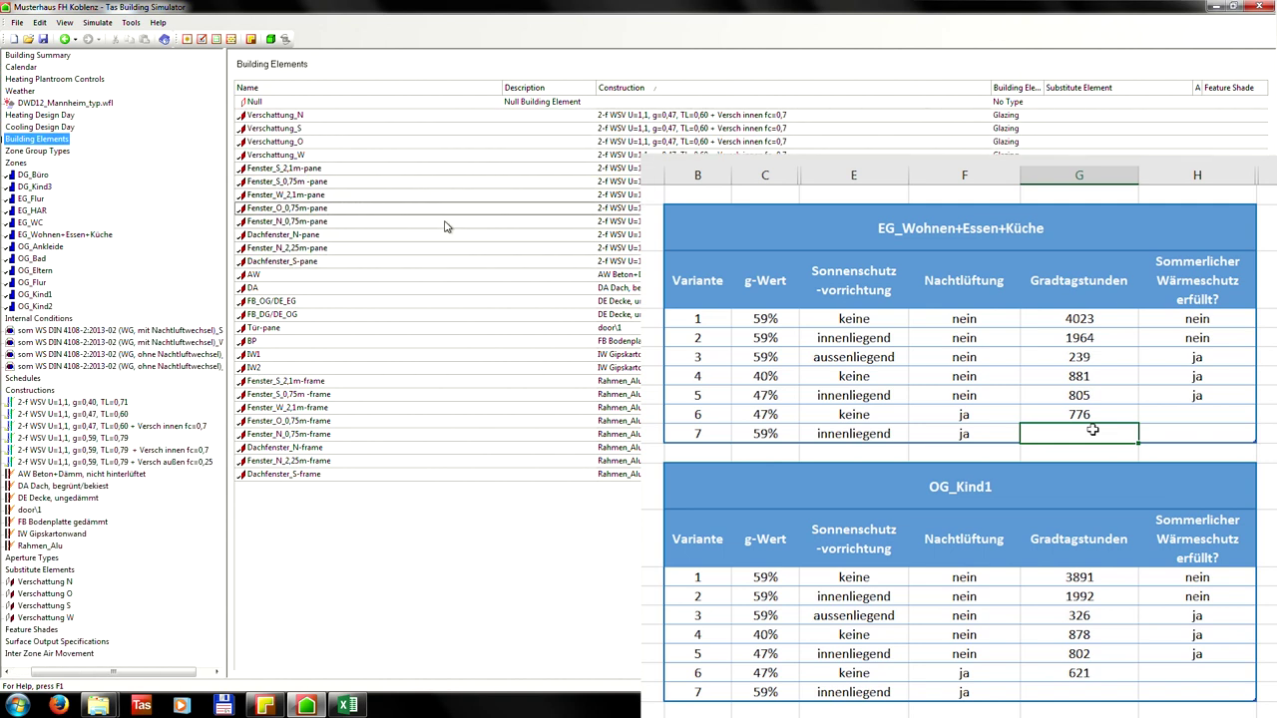
# Assign the g=0,59 construction with "Versch innen fc=0,7" to Verschattung_N, S, O and W, and enter "ja" for variant 6 in both result tables.
pyautogui.press('Tab')
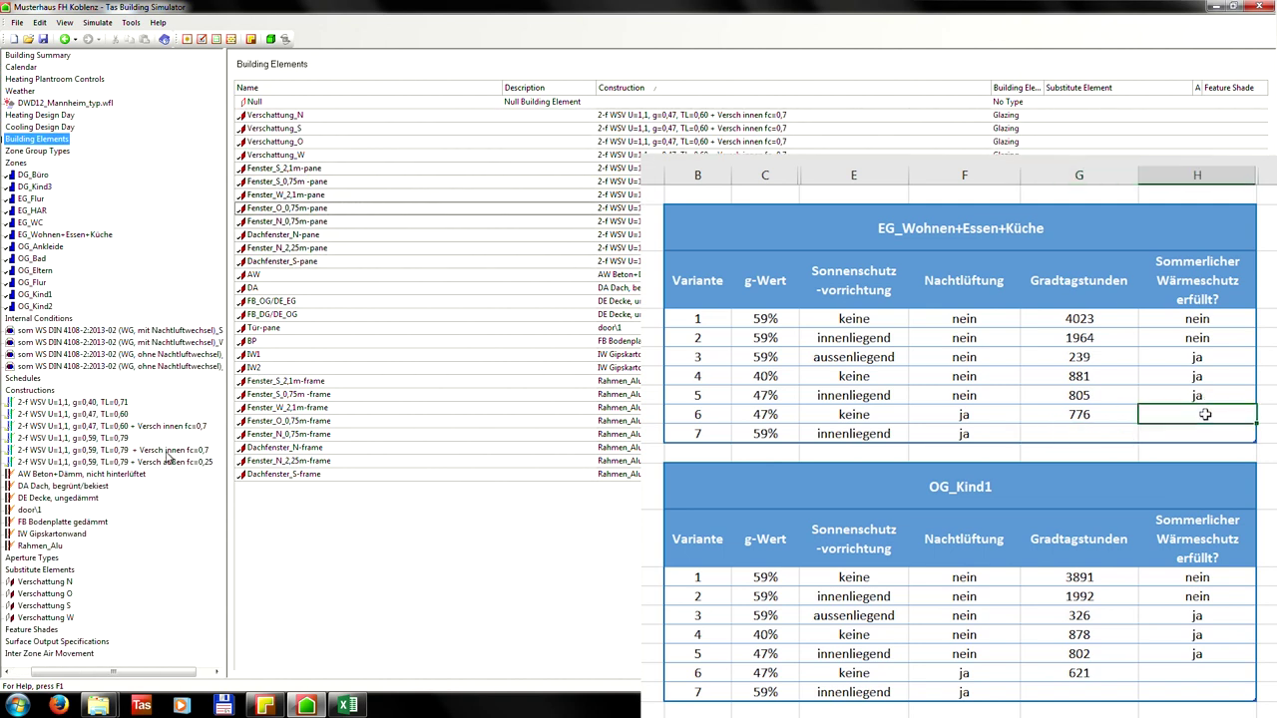
pyautogui.click(299, 115)
pyautogui.click(1205, 675)
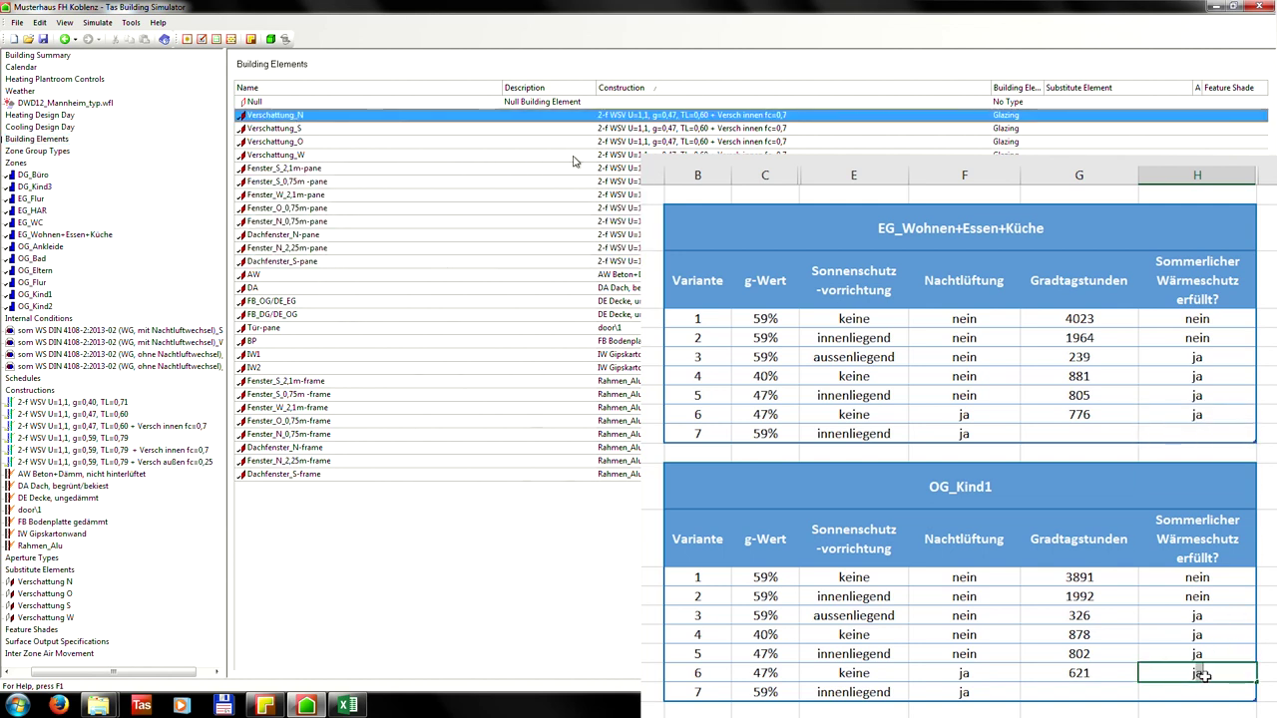
pyautogui.keyDown('shift'); pyautogui.click(576, 158); pyautogui.keyUp('shift')
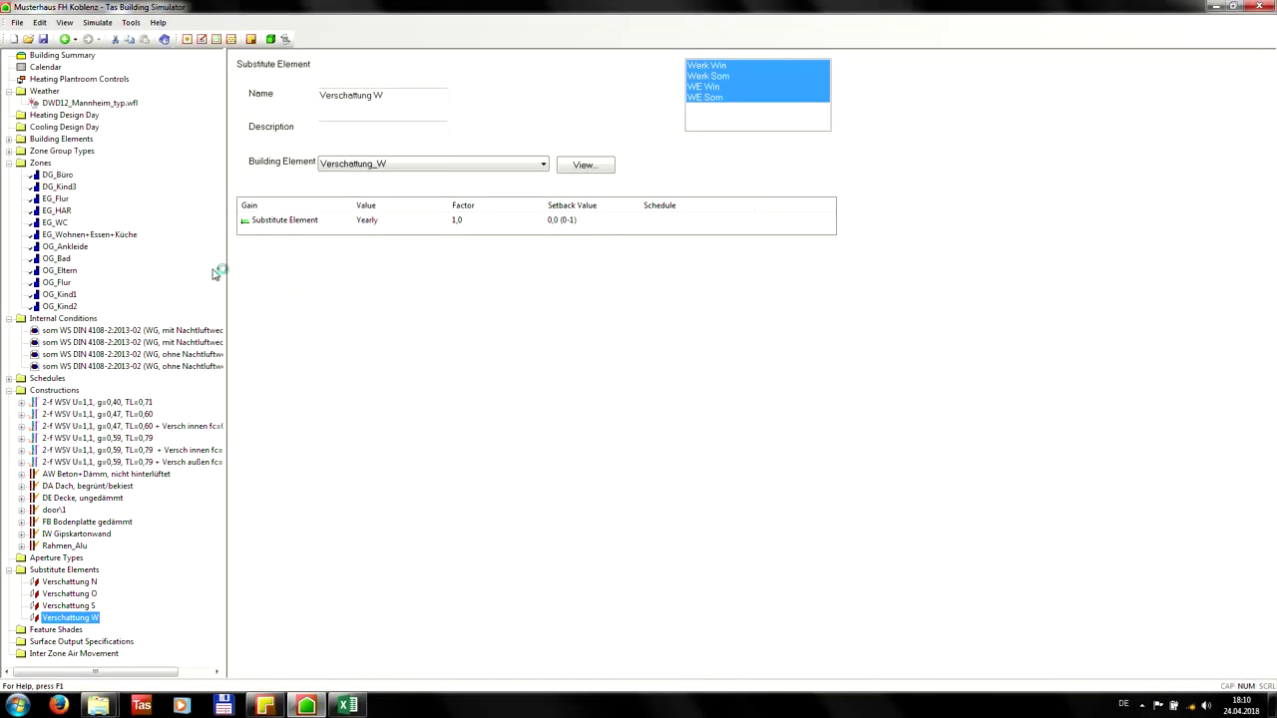
# Copy zone EG_Wohnen+Essen+Küche's tabular Empfindungstemperatur results for variant 7 and paste them over the old values on its Excel sheet.
pyautogui.click(86, 127)
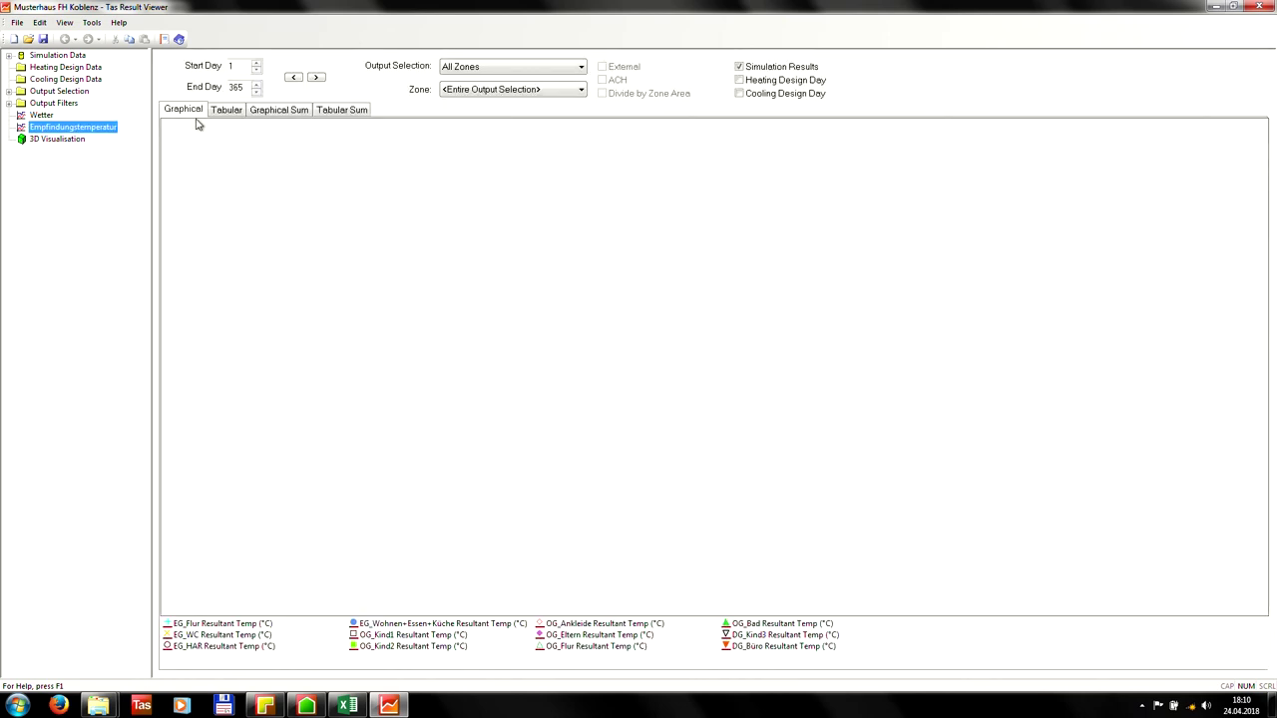
pyautogui.click(511, 91)
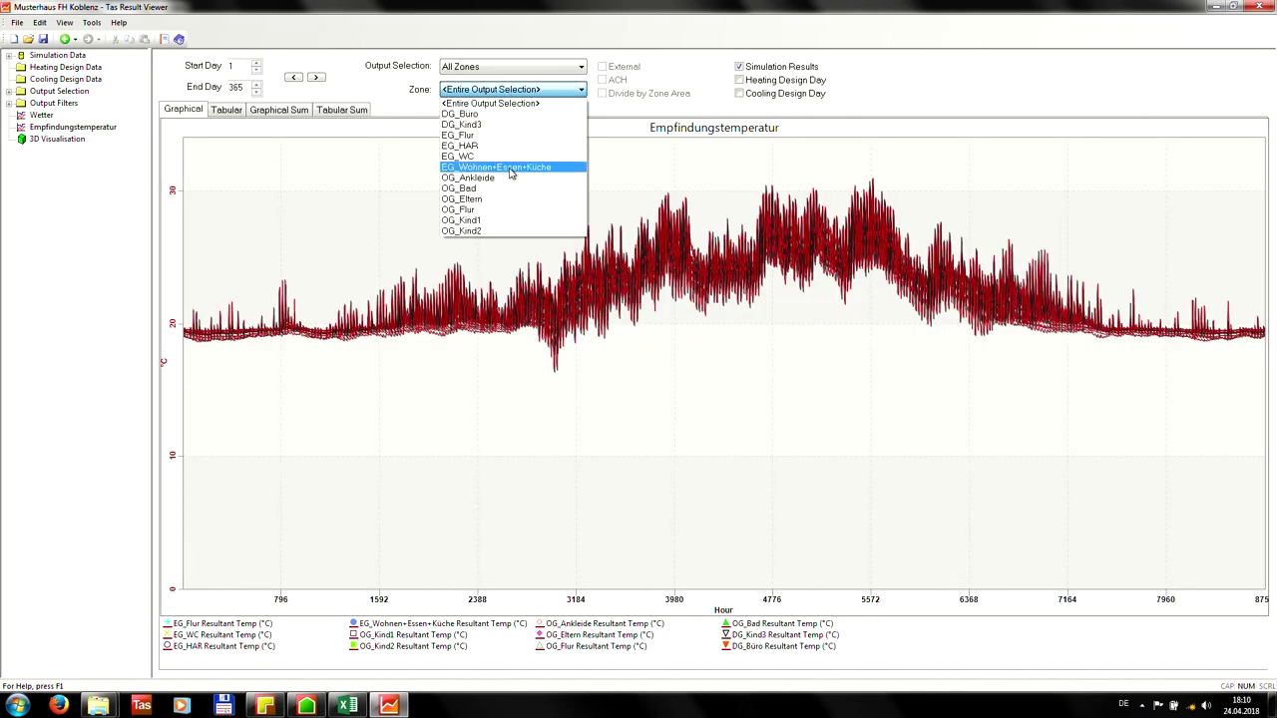
pyautogui.click(509, 167)
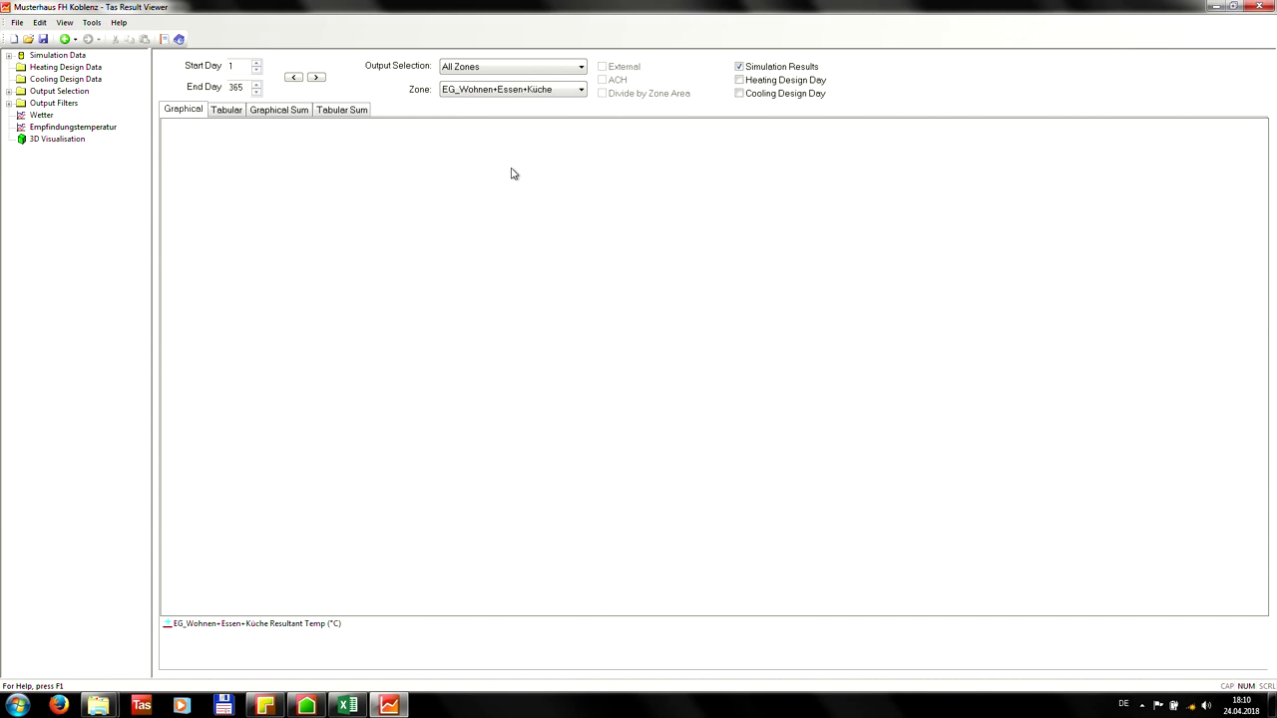
pyautogui.click(228, 110)
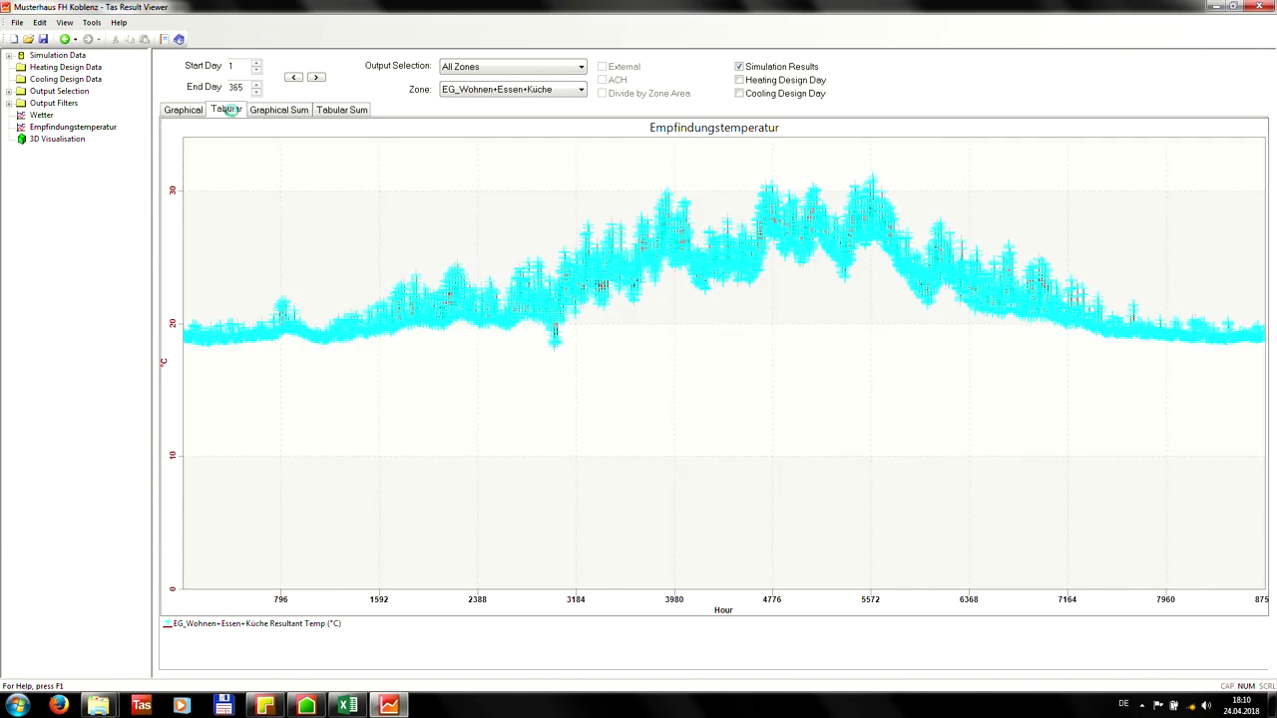
pyautogui.click(229, 136)
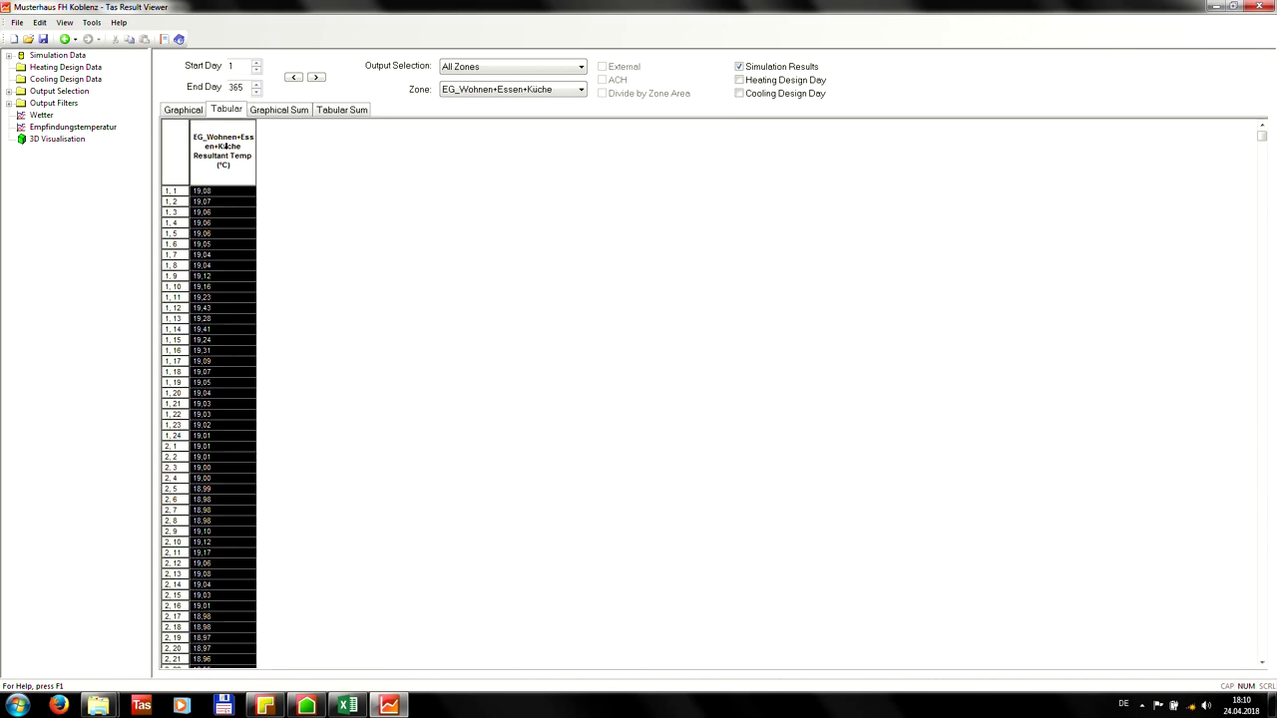
pyautogui.click(347, 706)
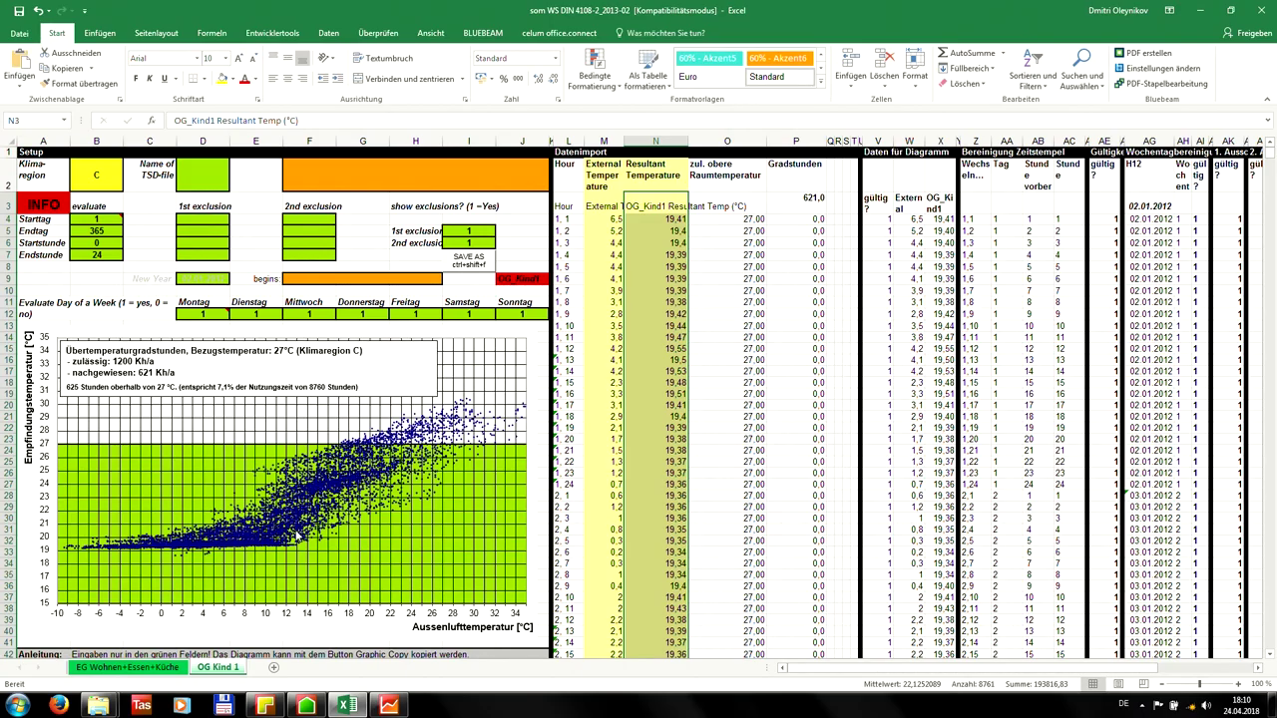
pyautogui.click(127, 667)
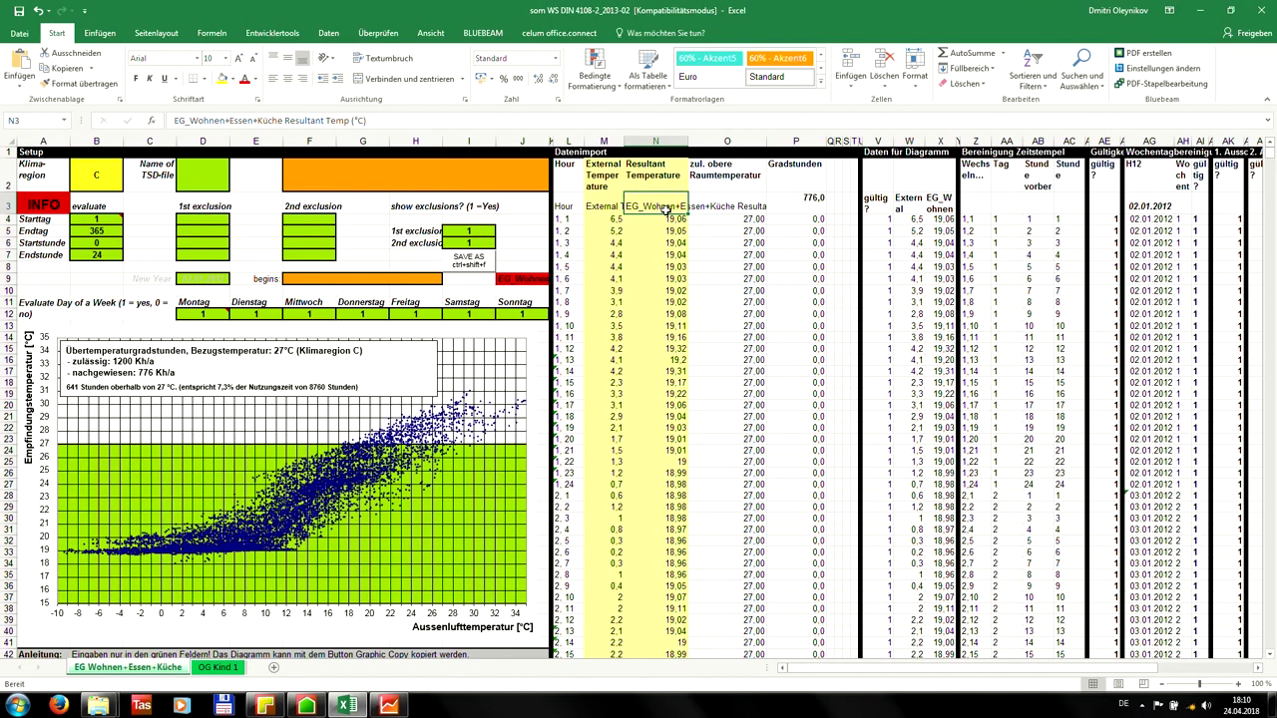
pyautogui.hotkey('ctrl', 'v')
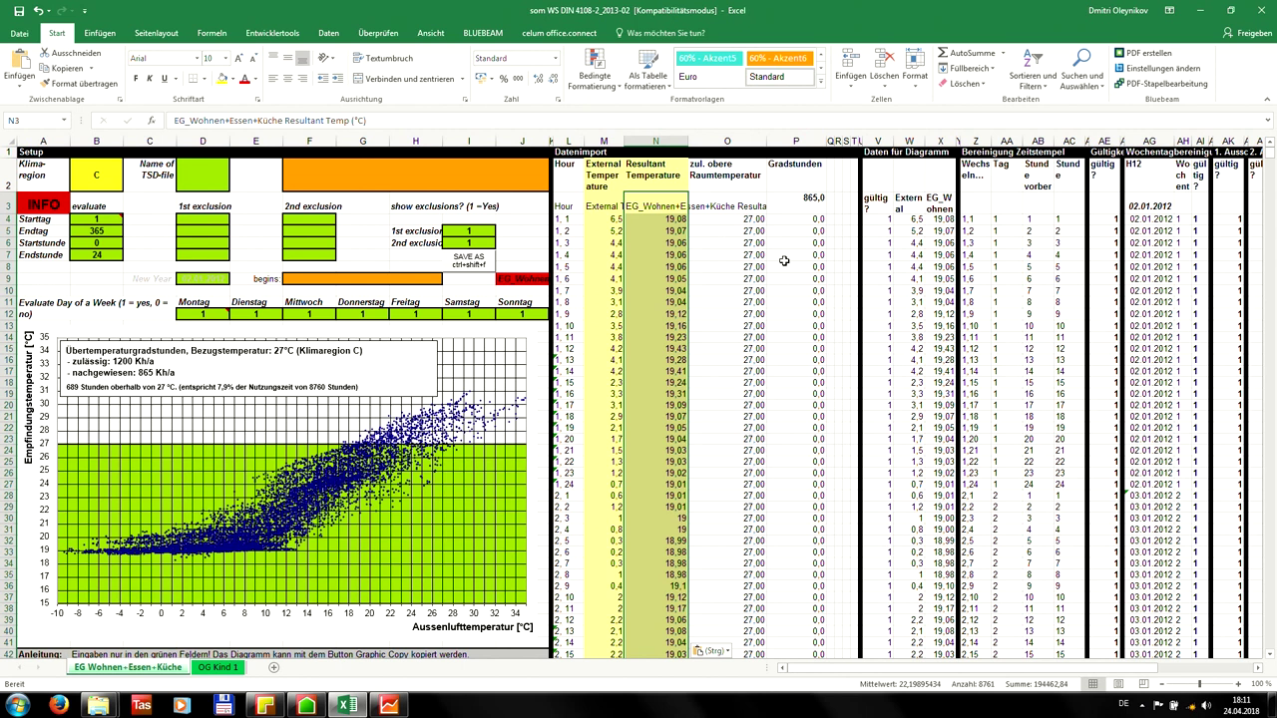
# Copy zone OG_Kind1's variant 7 resultant temperatures onto its Excel sheet and record 865 Gradtagstunden for EG_Wohnen+Essen+Küche.
pyautogui.click(221, 674)
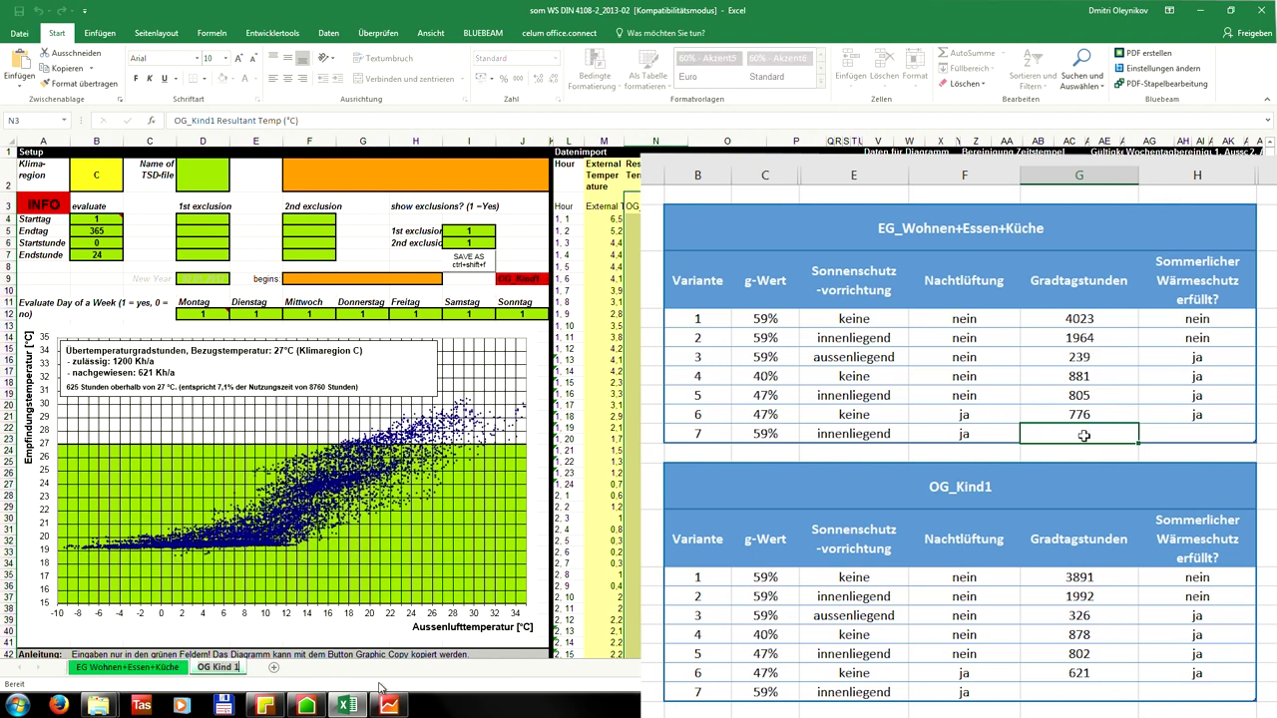
pyautogui.click(160, 668)
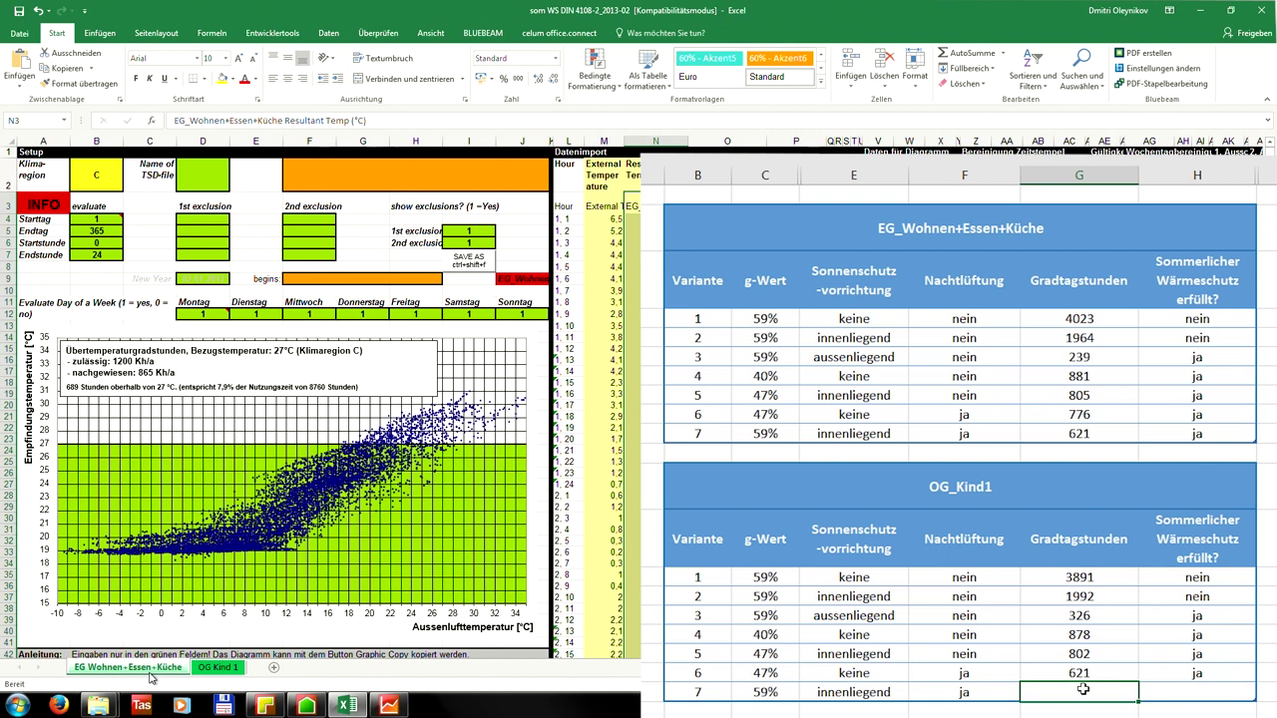
pyautogui.click(389, 705)
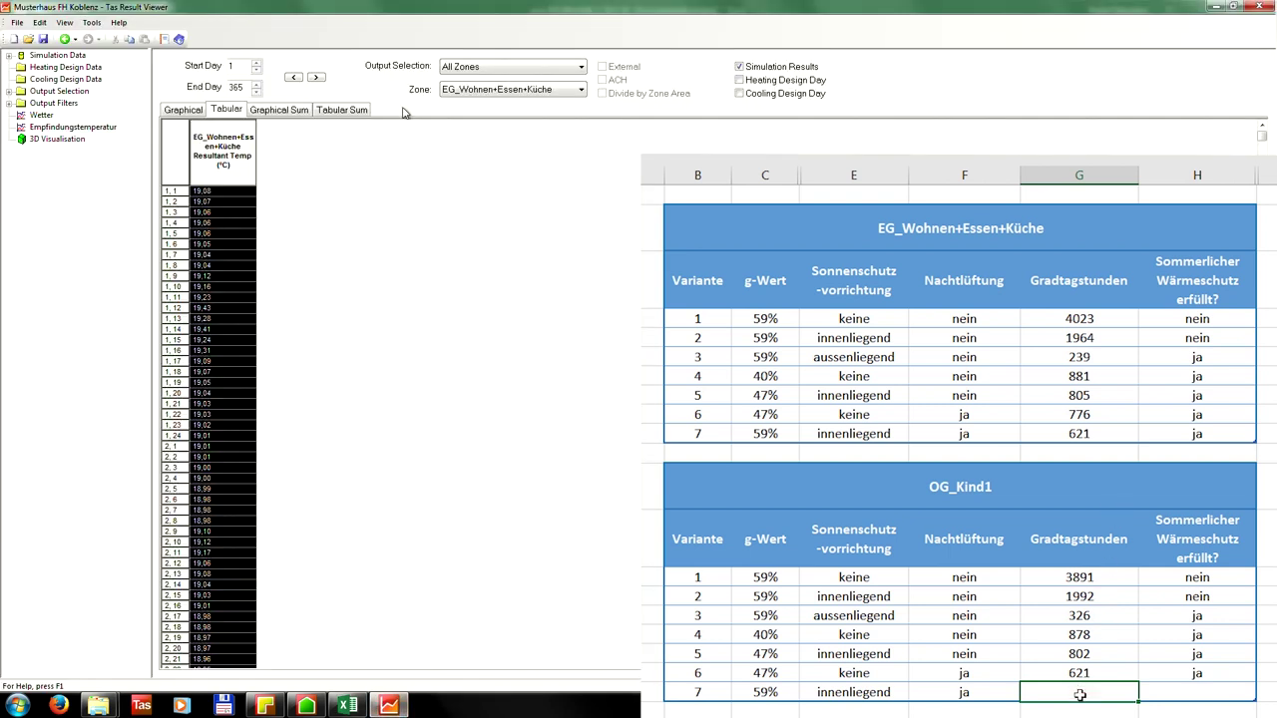
pyautogui.click(485, 89)
pyautogui.click(489, 217)
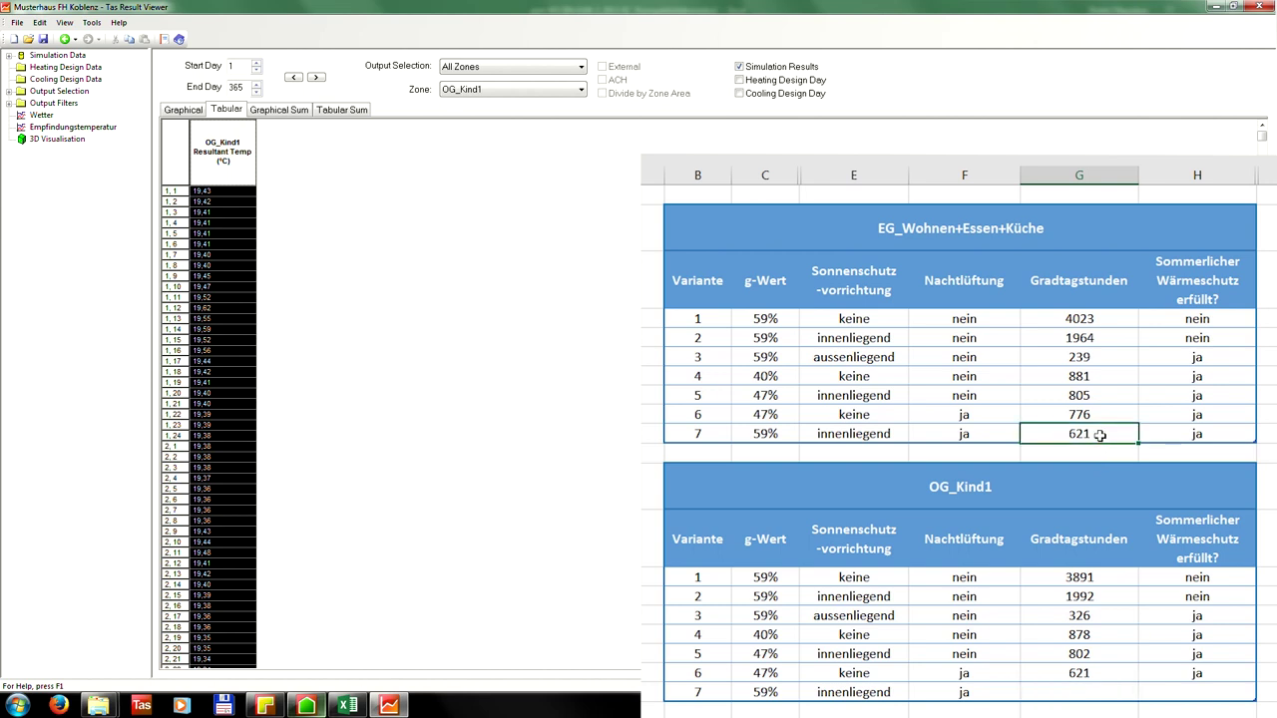
pyautogui.click(347, 705)
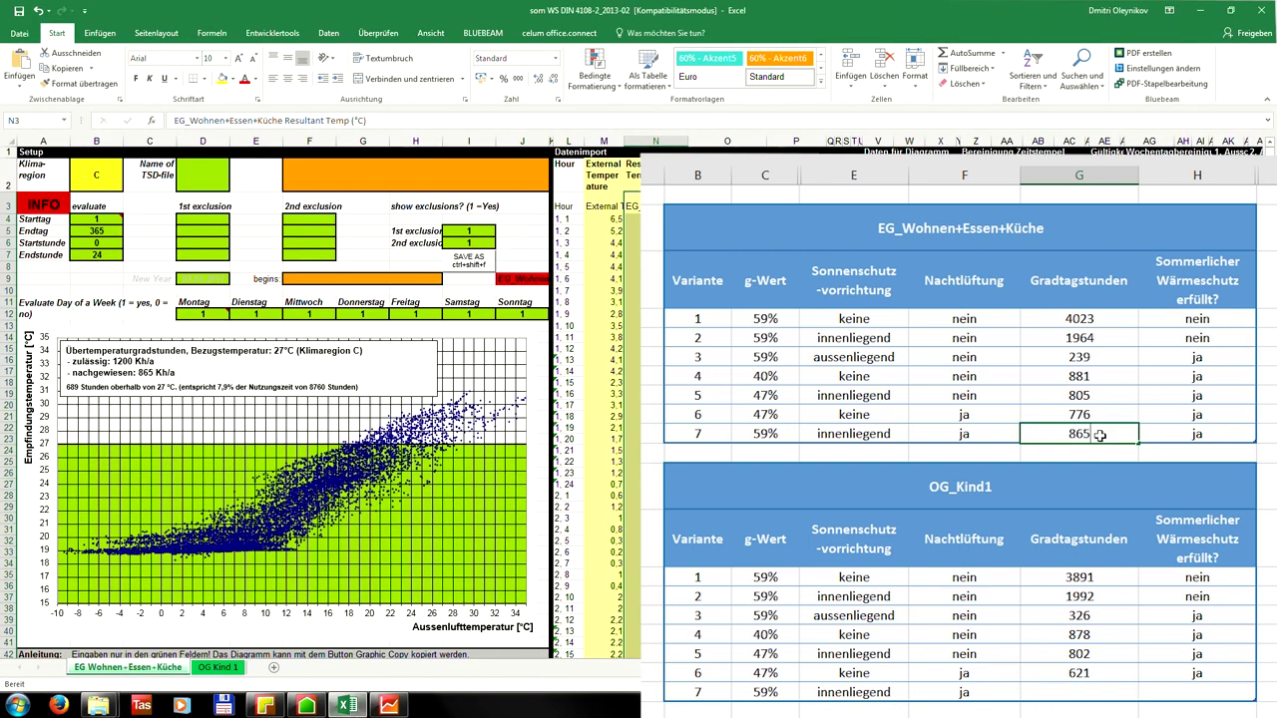
pyautogui.click(217, 667)
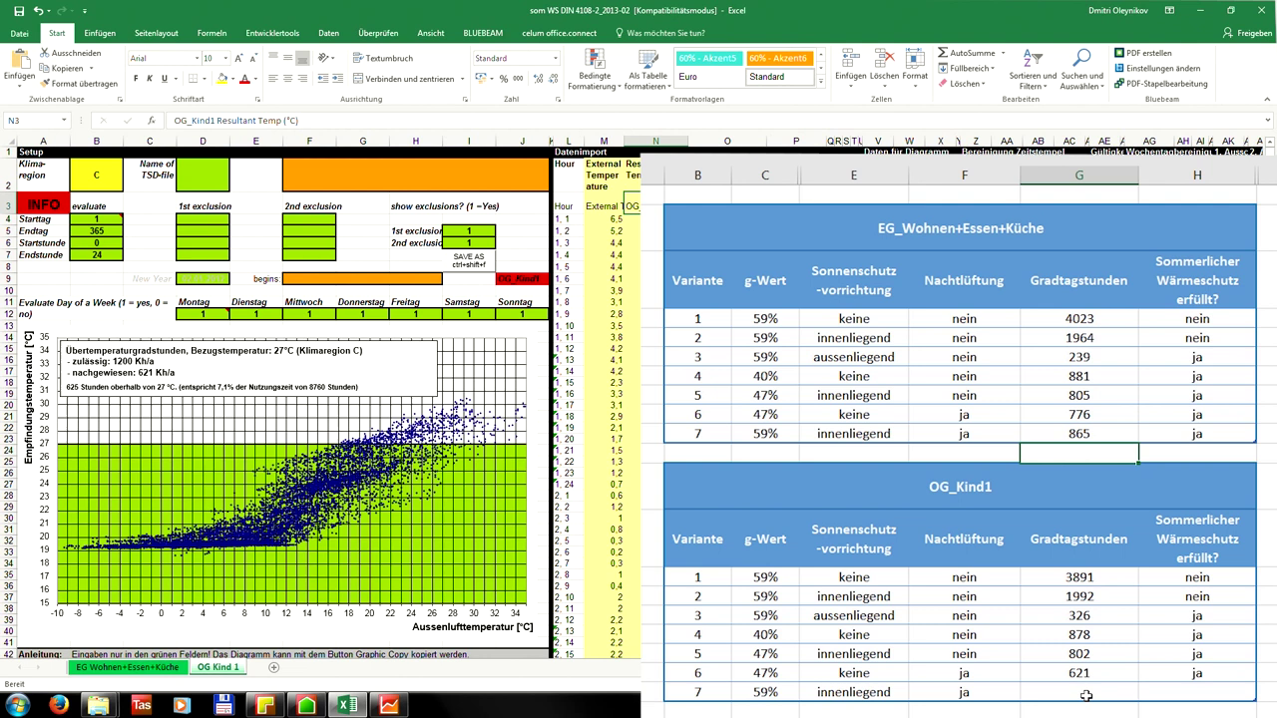
# Enter 725 as the Gradtagstunden for variant 7 in the OG_Kind1 table.
pyautogui.click(1088, 693)
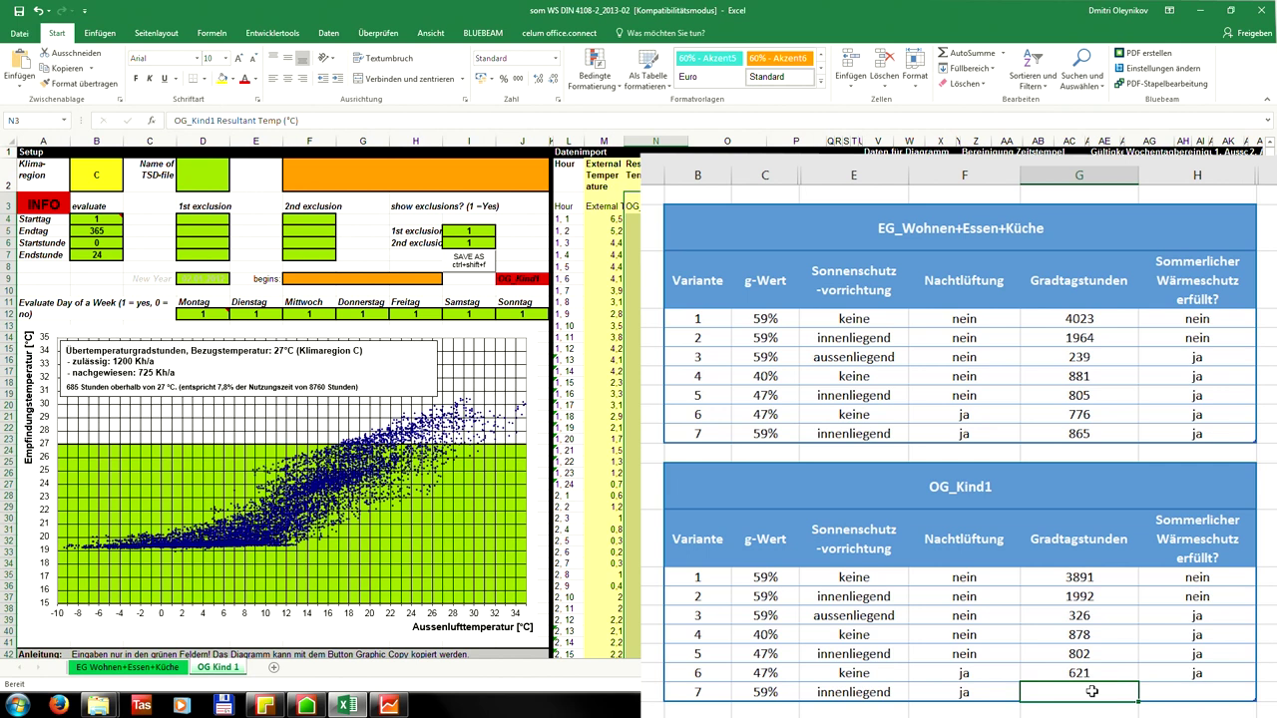
pyautogui.write('725')
pyautogui.press('Return')
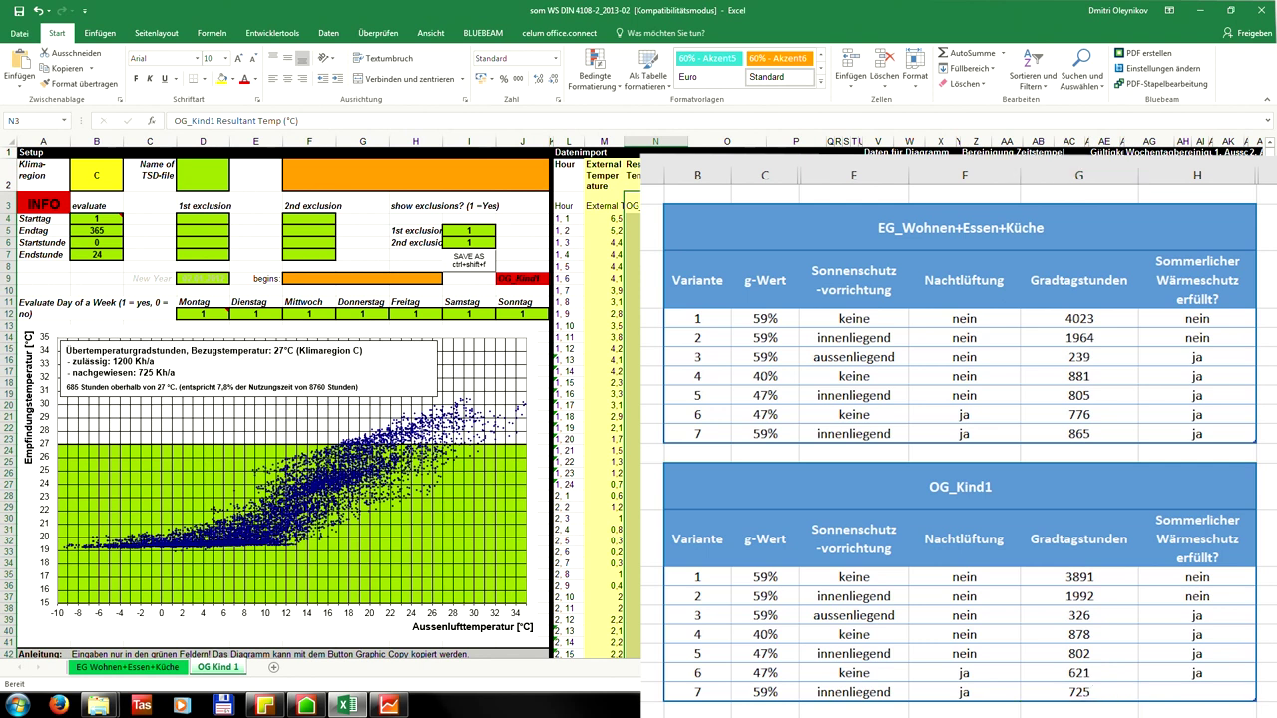